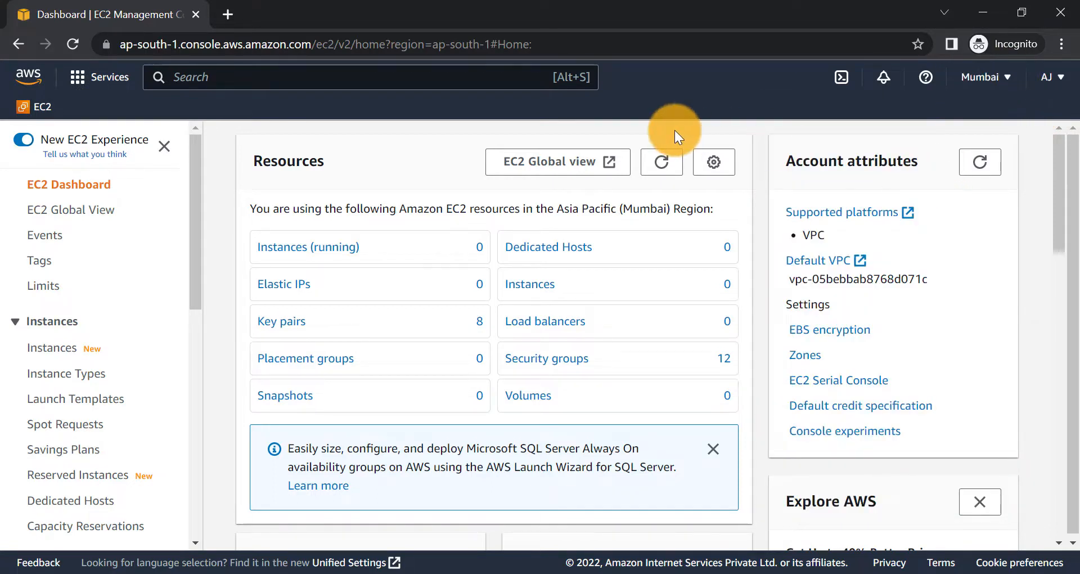
- Start a new instance named My Web Server with instance type t2.2xlarge
{"action": "left_click", "coordinate": [52, 359]}
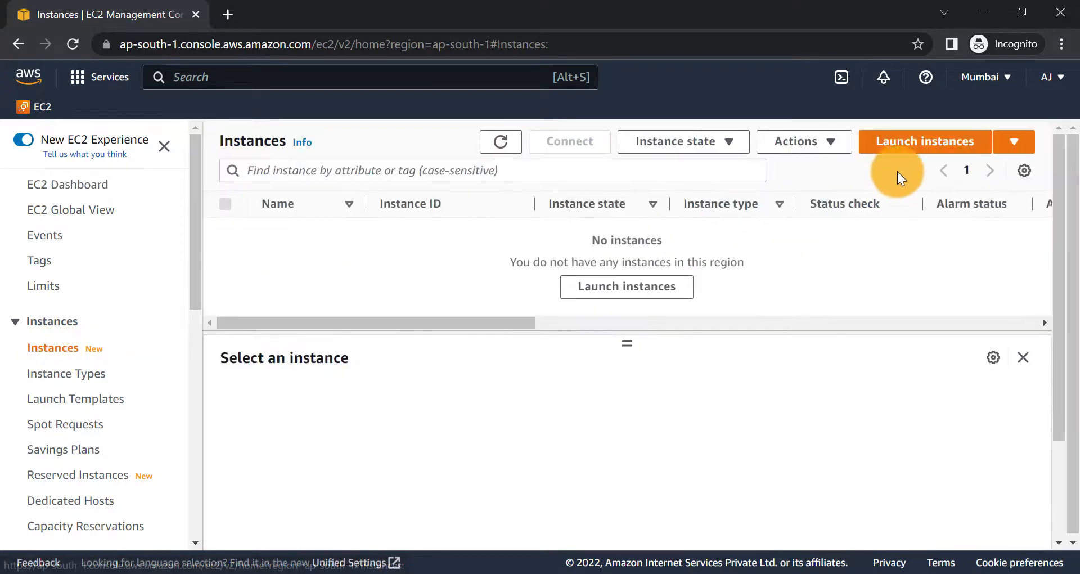
{"action": "left_click", "coordinate": [898, 147]}
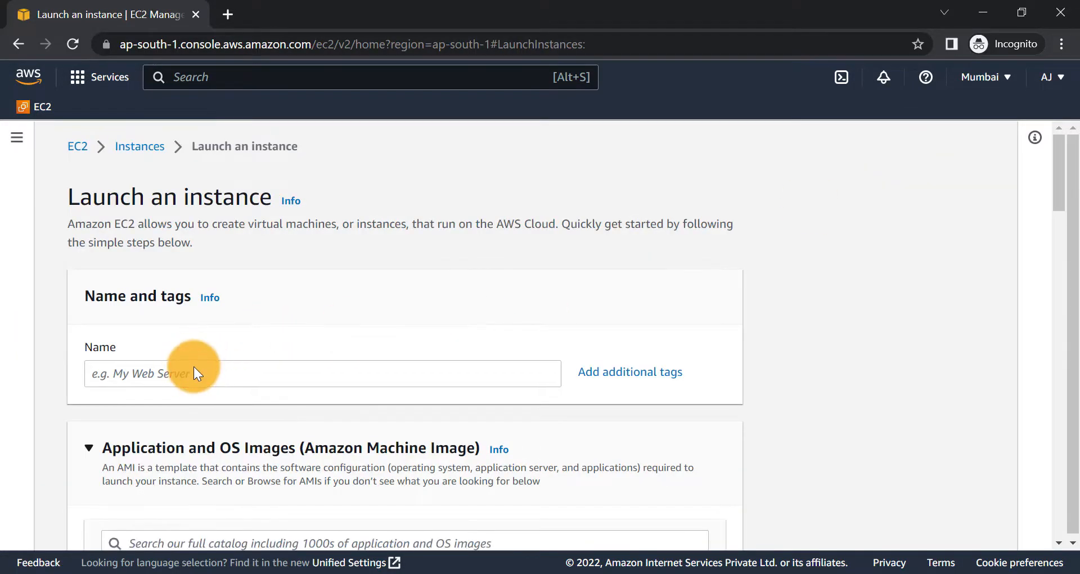
{"action": "left_click", "coordinate": [193, 369]}
{"action": "type", "text": "My "}
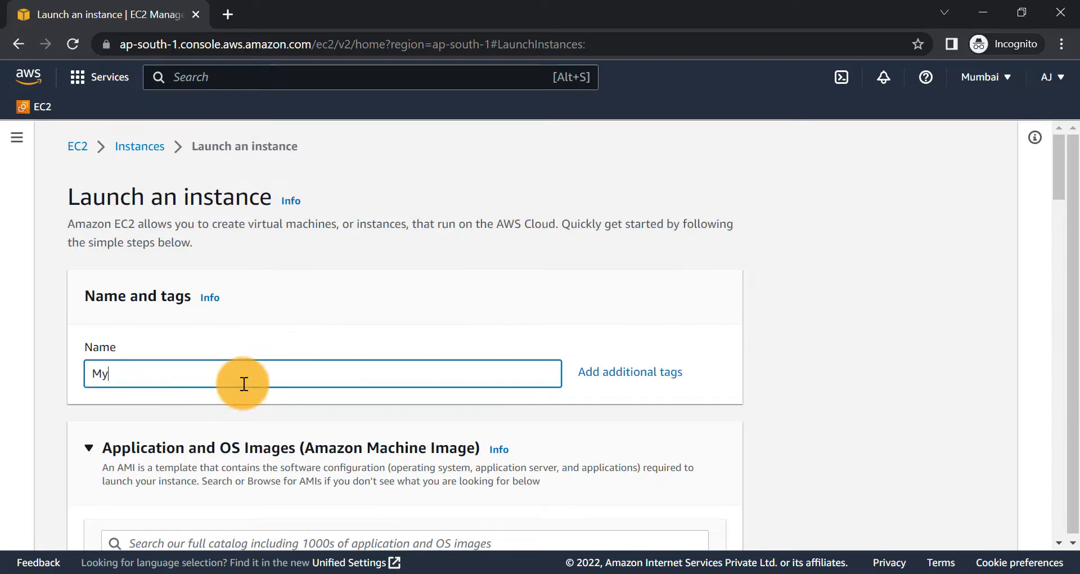
{"action": "type", "text": "Web Server"}
{"action": "scroll", "coordinate": [176, 387], "scroll_direction": "down", "scroll_amount": 12}
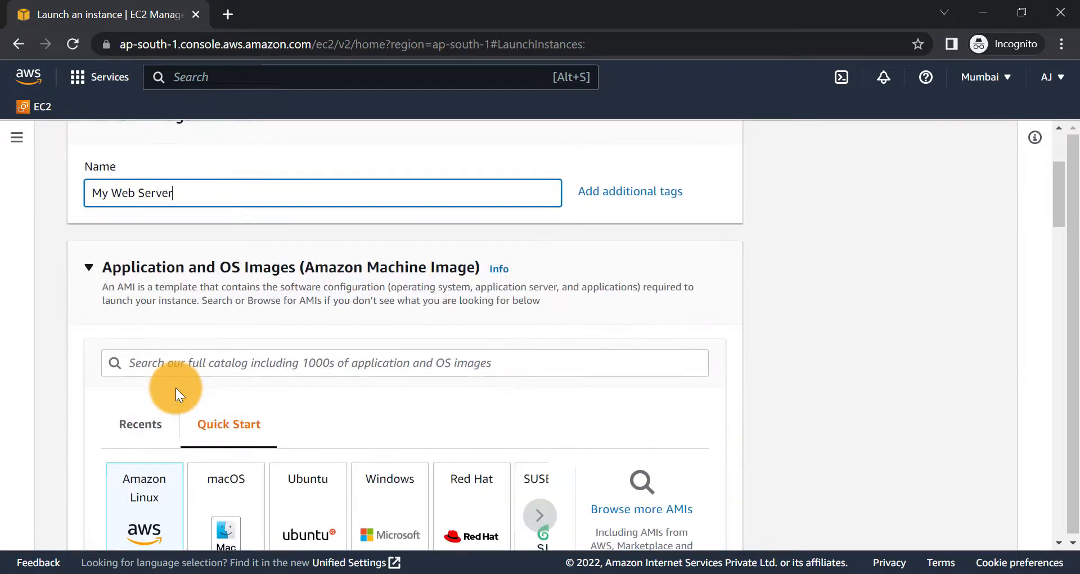
{"action": "scroll", "coordinate": [296, 393], "scroll_direction": "down", "scroll_amount": 1}
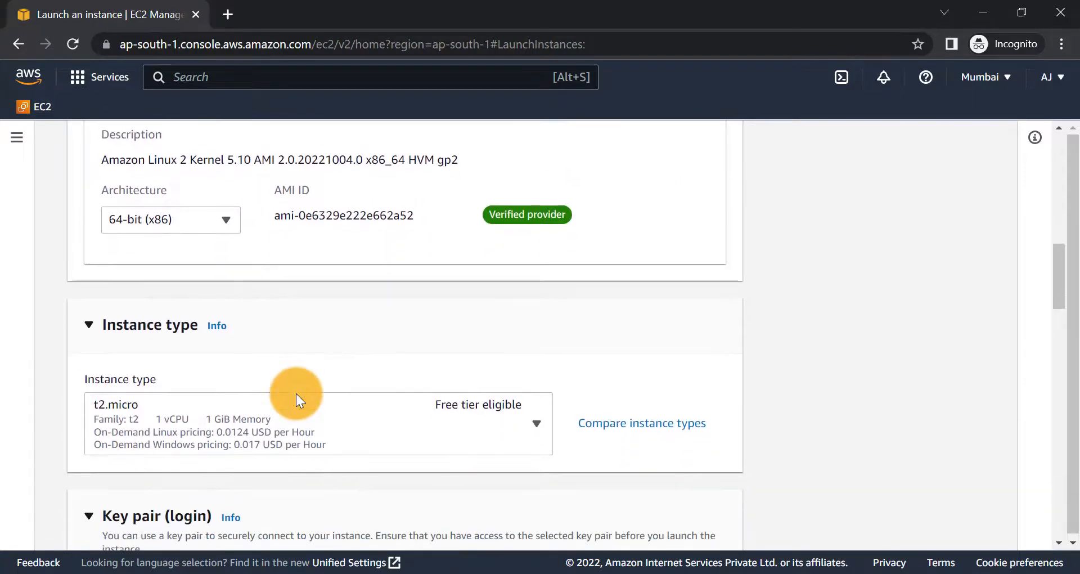
{"action": "left_click", "coordinate": [219, 428]}
{"action": "scroll", "coordinate": [222, 342], "scroll_direction": "down", "scroll_amount": 4}
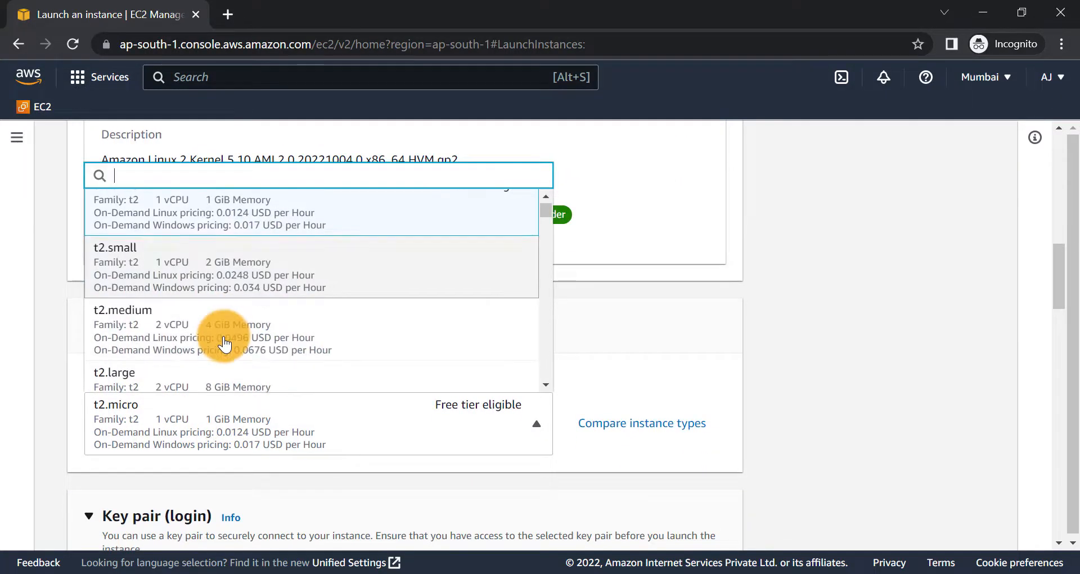
{"action": "scroll", "coordinate": [225, 343], "scroll_direction": "down", "scroll_amount": 1}
{"action": "left_click", "coordinate": [207, 279]}
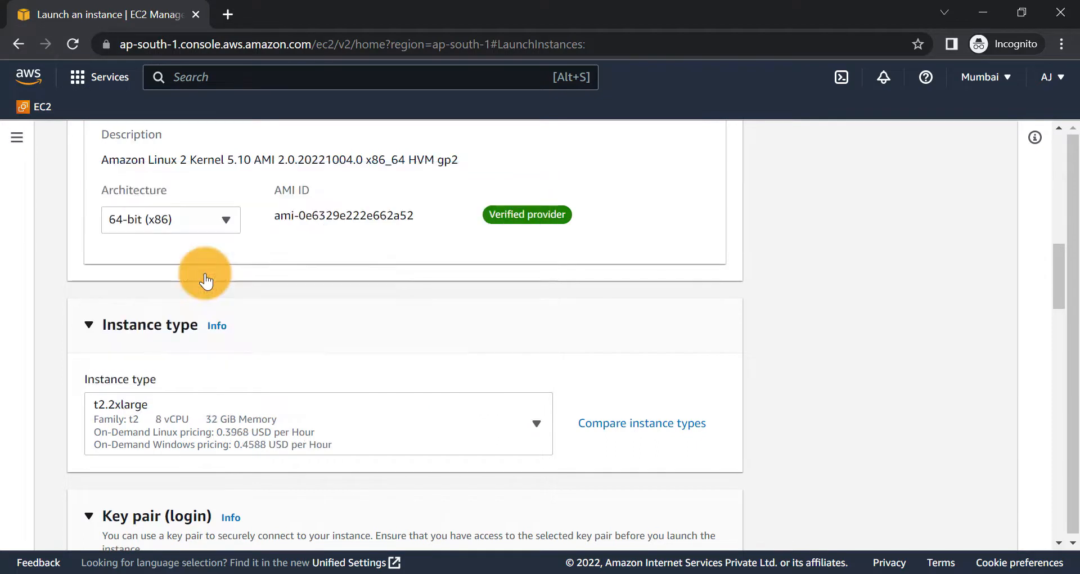
- Use the ec2key key pair and allow SSH only from My IP
{"action": "scroll", "coordinate": [235, 417], "scroll_direction": "down", "scroll_amount": 4}
{"action": "left_click", "coordinate": [272, 405]}
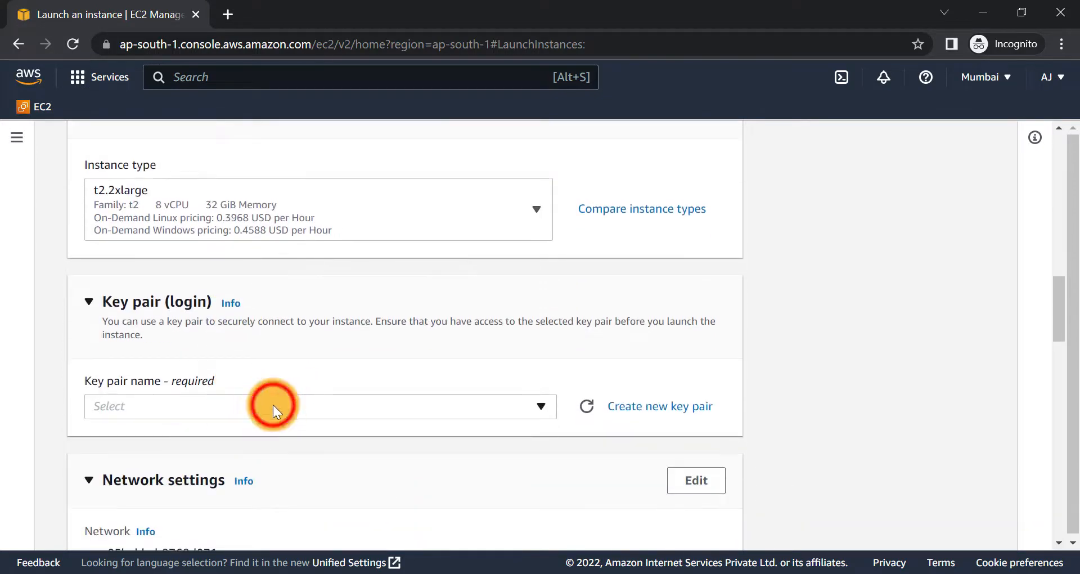
{"action": "scroll", "coordinate": [191, 389], "scroll_direction": "down", "scroll_amount": 2}
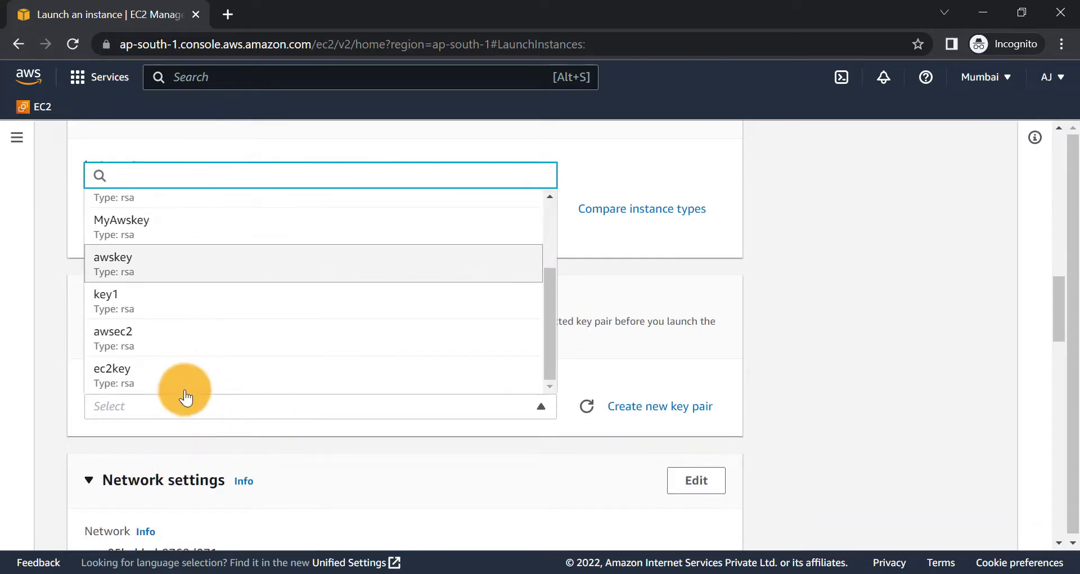
{"action": "left_click", "coordinate": [151, 375]}
{"action": "scroll", "coordinate": [234, 430], "scroll_direction": "down", "scroll_amount": 5}
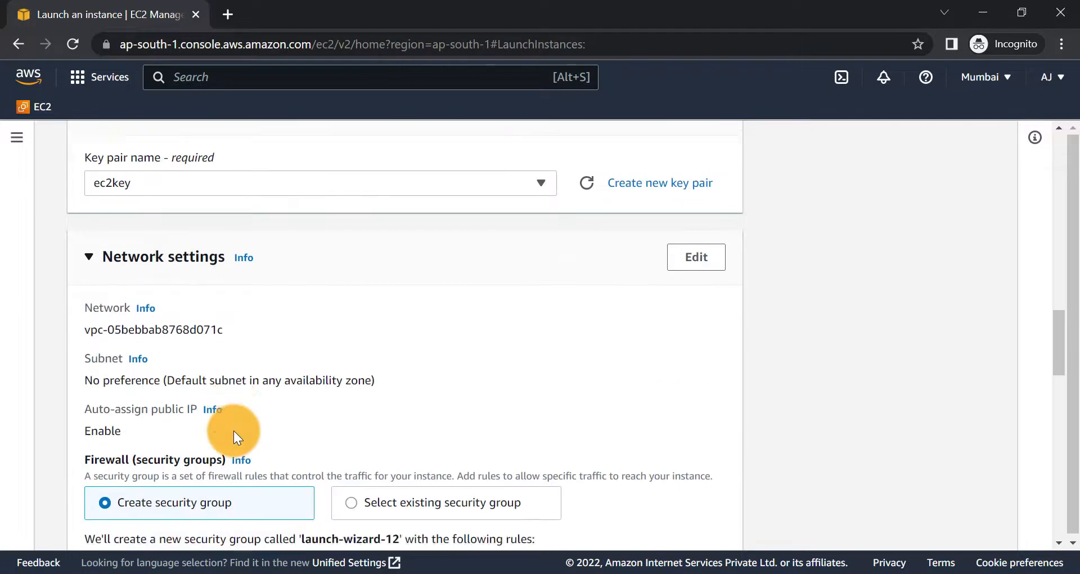
{"action": "scroll", "coordinate": [234, 431], "scroll_direction": "down", "scroll_amount": 2}
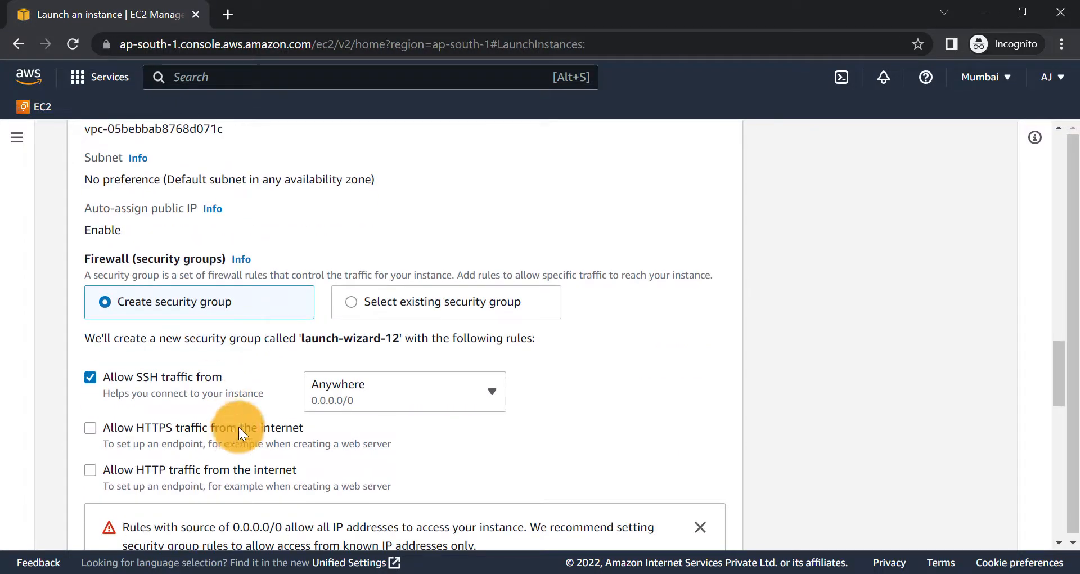
{"action": "left_click", "coordinate": [383, 391]}
{"action": "left_click", "coordinate": [373, 351]}
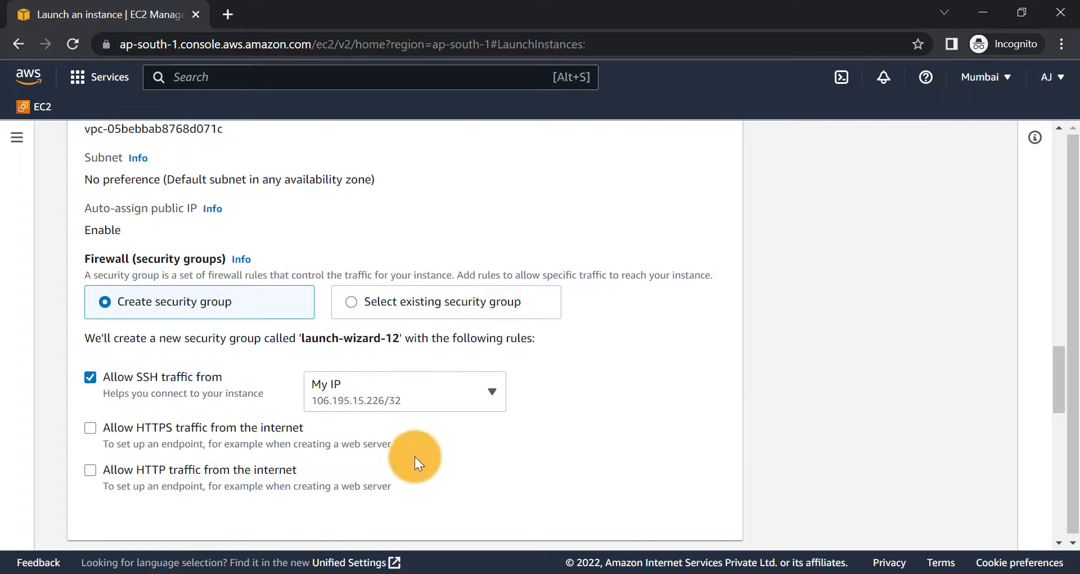
- Change the root volume size from 8 to 30 GiB
{"action": "scroll", "coordinate": [417, 459], "scroll_direction": "down", "scroll_amount": 3}
{"action": "scroll", "coordinate": [414, 457], "scroll_direction": "down", "scroll_amount": 3}
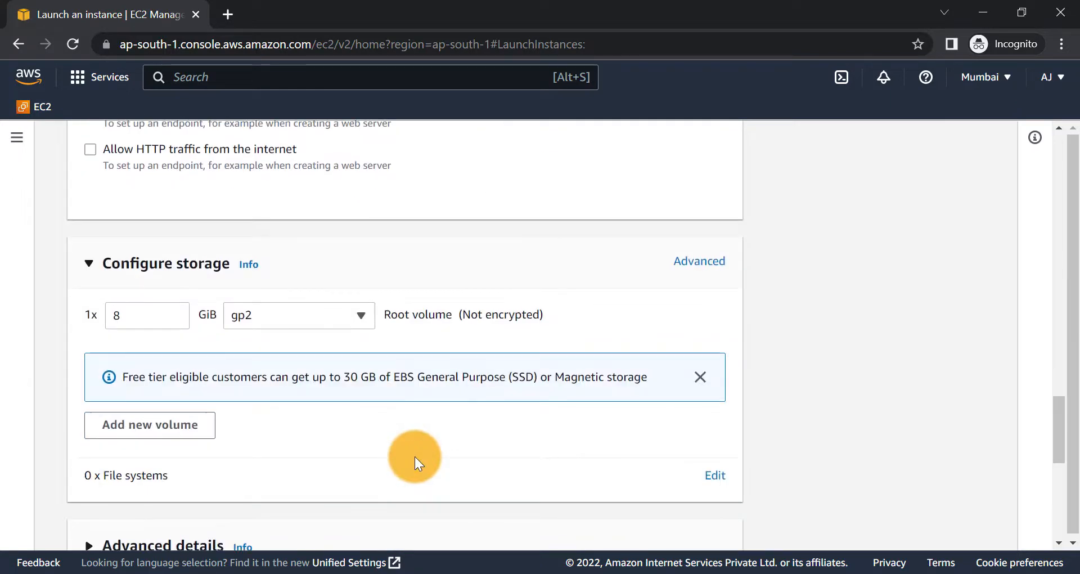
{"action": "left_click", "coordinate": [146, 321]}
{"action": "key", "text": "BackSpace"}
{"action": "type", "text": "30"}
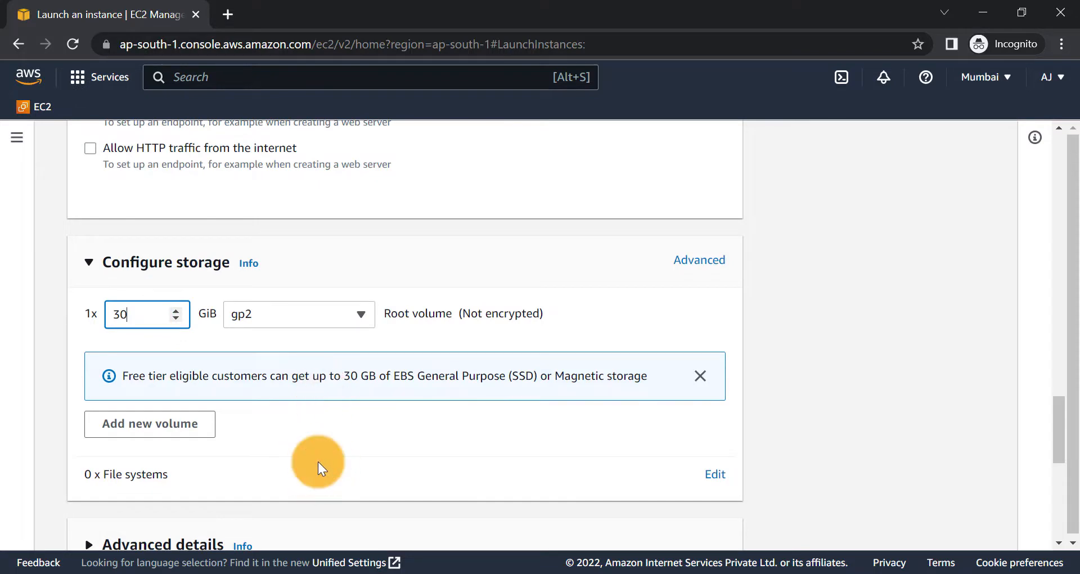
{"action": "scroll", "coordinate": [319, 461], "scroll_direction": "down", "scroll_amount": 7}
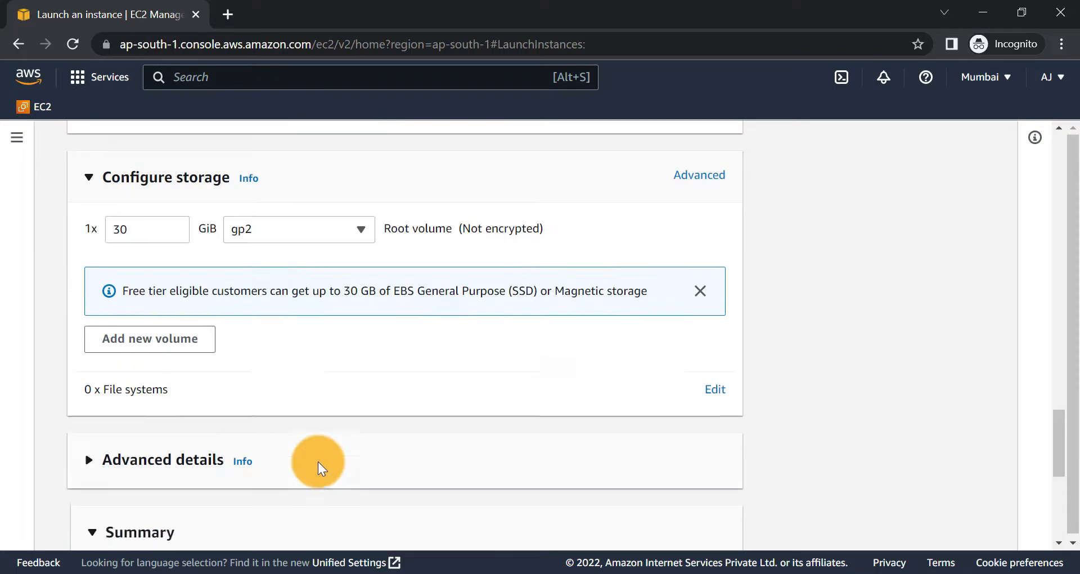
{"action": "scroll", "coordinate": [319, 462], "scroll_direction": "down", "scroll_amount": 2}
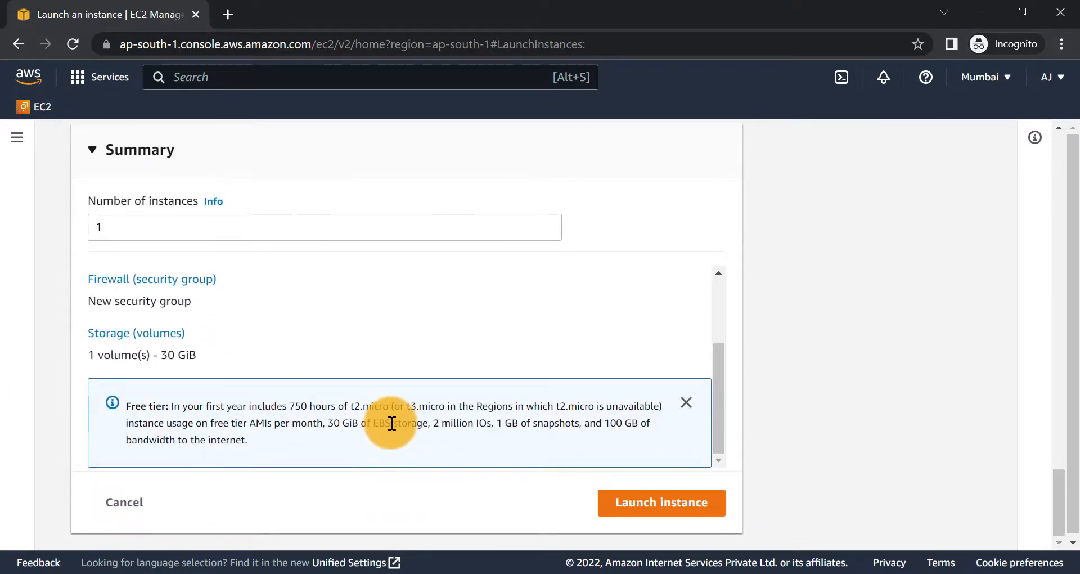
- Launch My Web Server, then select it in the instances list to see public IPv4 35.154.178.238
{"action": "left_click", "coordinate": [617, 503]}
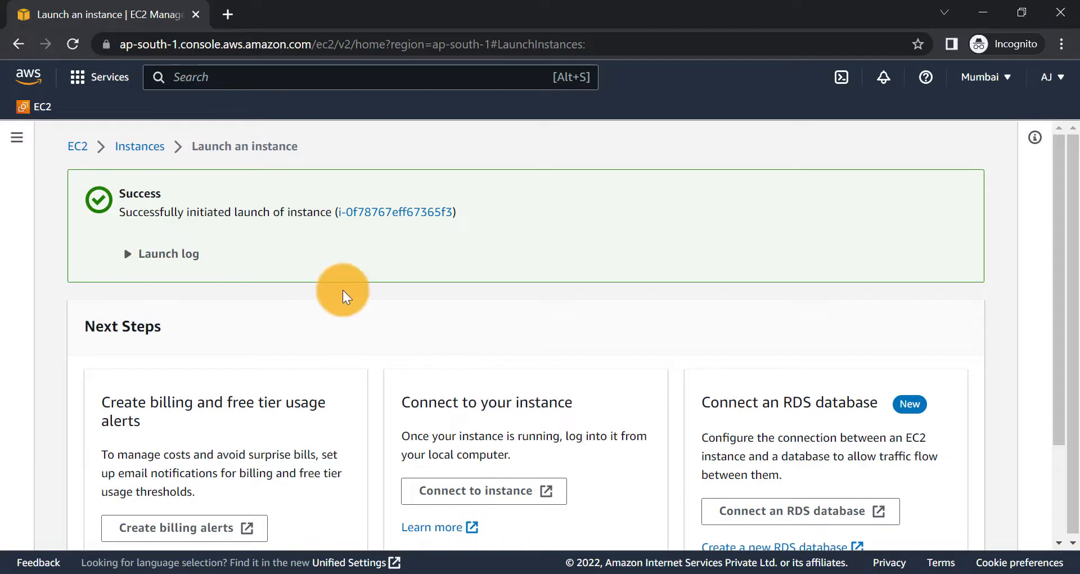
{"action": "scroll", "coordinate": [345, 292], "scroll_direction": "down", "scroll_amount": 2}
{"action": "left_click", "coordinate": [886, 541]}
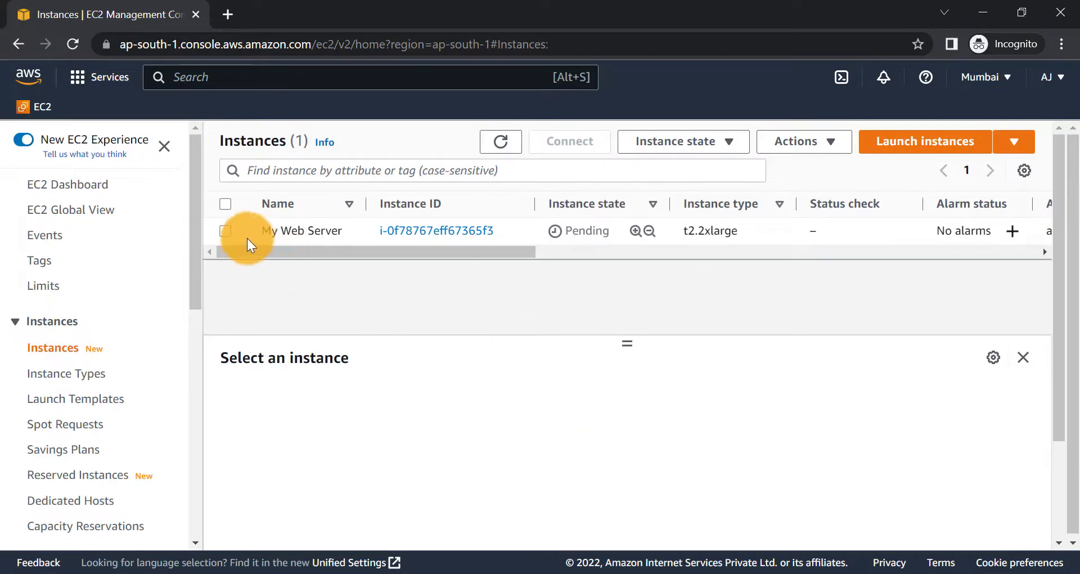
{"action": "left_click", "coordinate": [224, 230]}
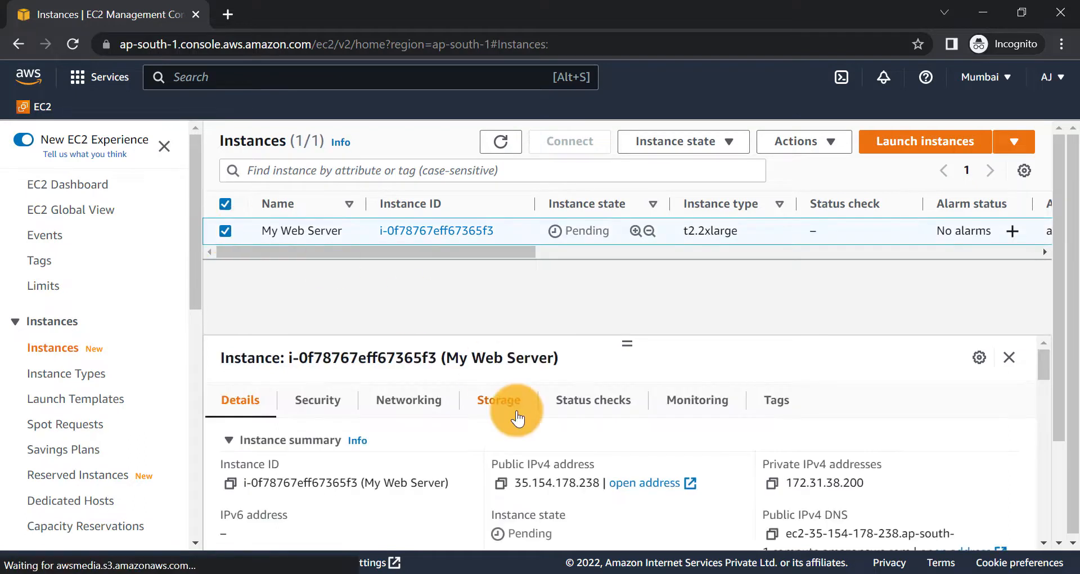
{"action": "scroll", "coordinate": [366, 464], "scroll_direction": "down", "scroll_amount": 1}
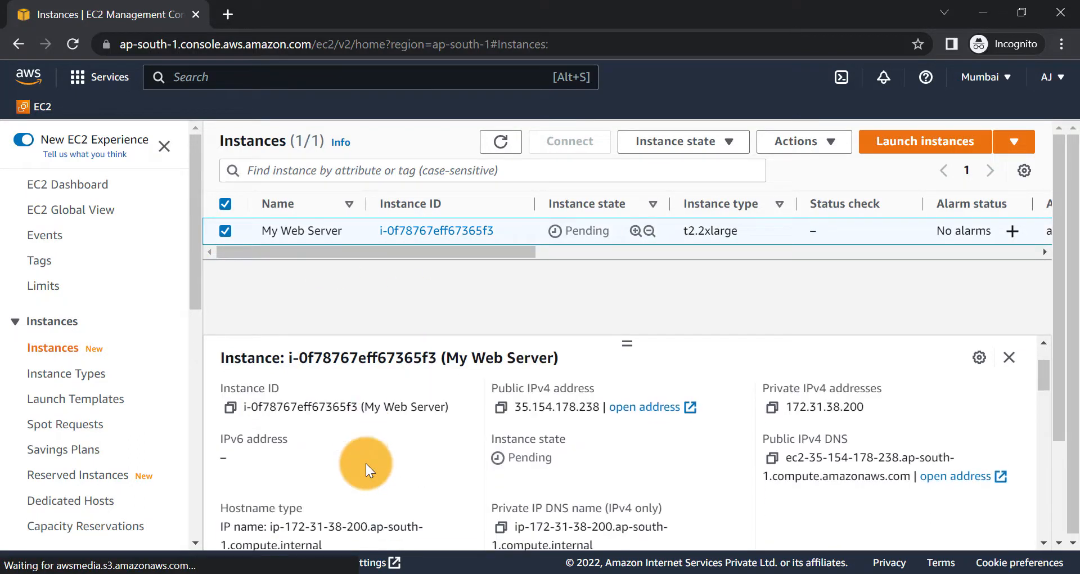
{"action": "scroll", "coordinate": [366, 463], "scroll_direction": "up", "scroll_amount": 1}
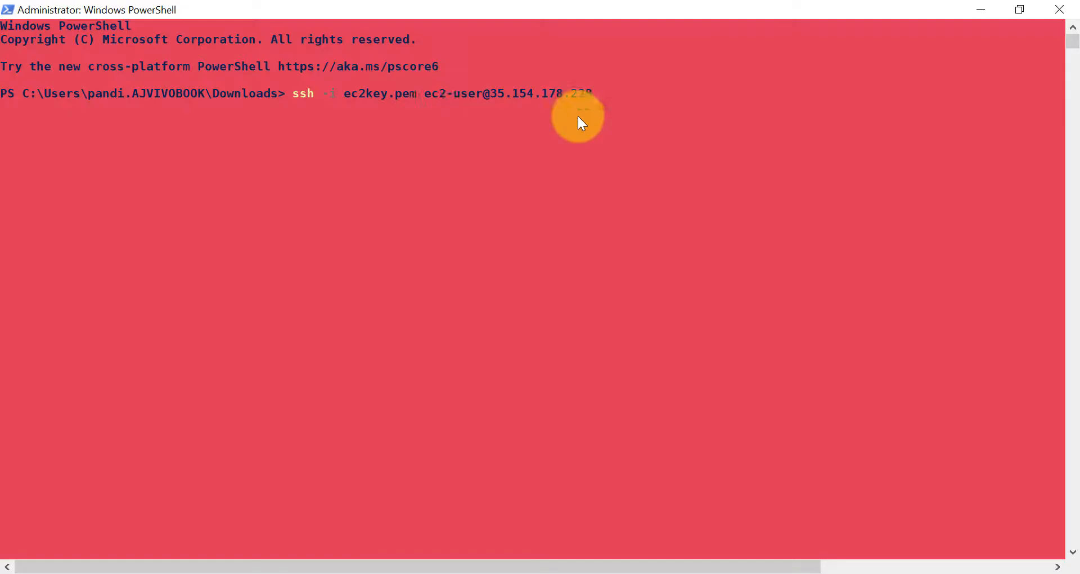
{"action": "key", "text": "Return"}
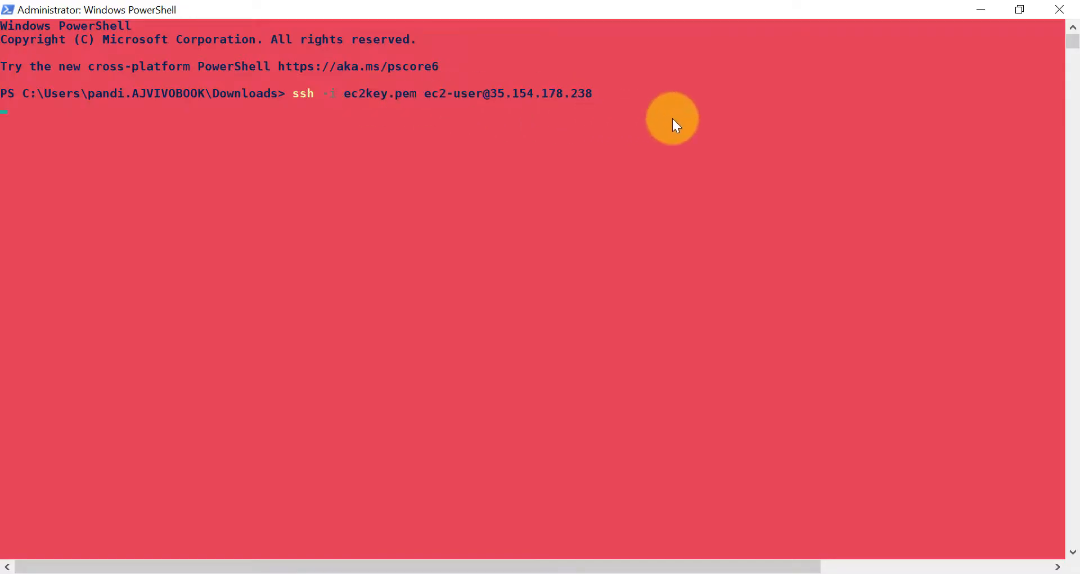
{"action": "type", "text": "Yes"}
{"action": "key", "text": "Return"}
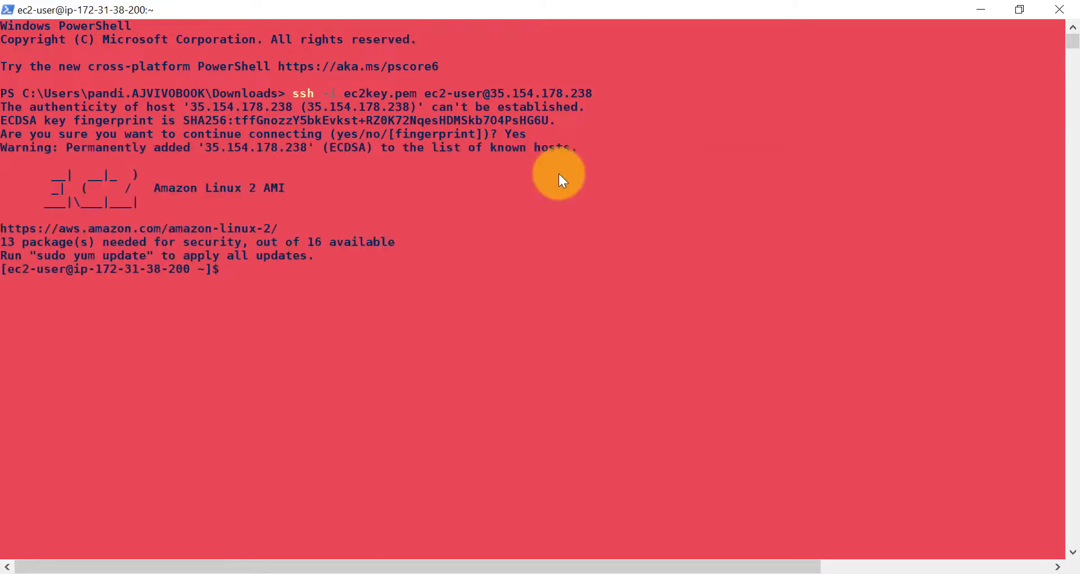
{"action": "type", "text": "sudo "}
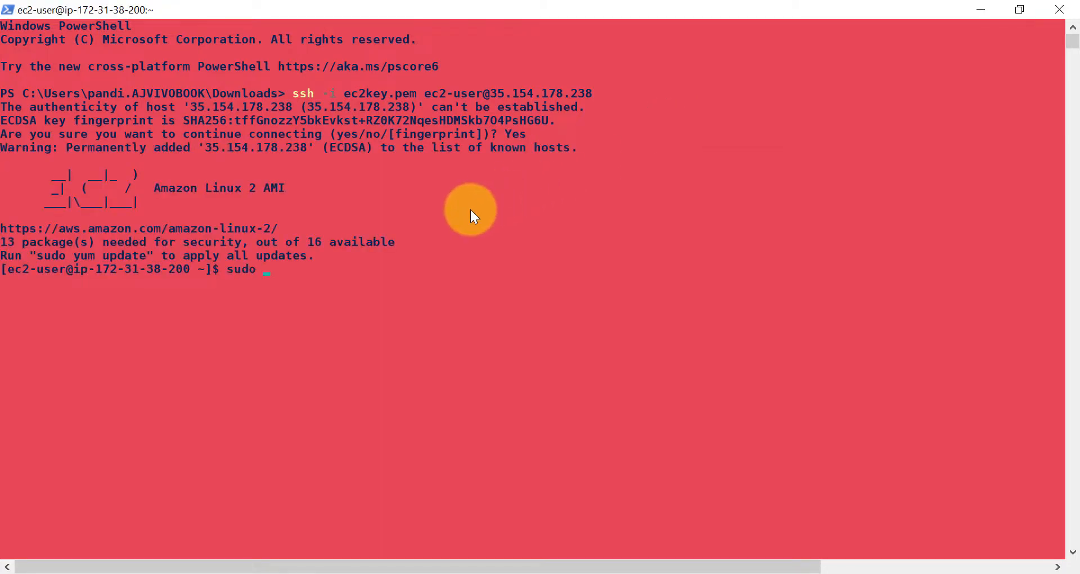
{"action": "type", "text": "yum update"}
{"action": "key", "text": "Return"}
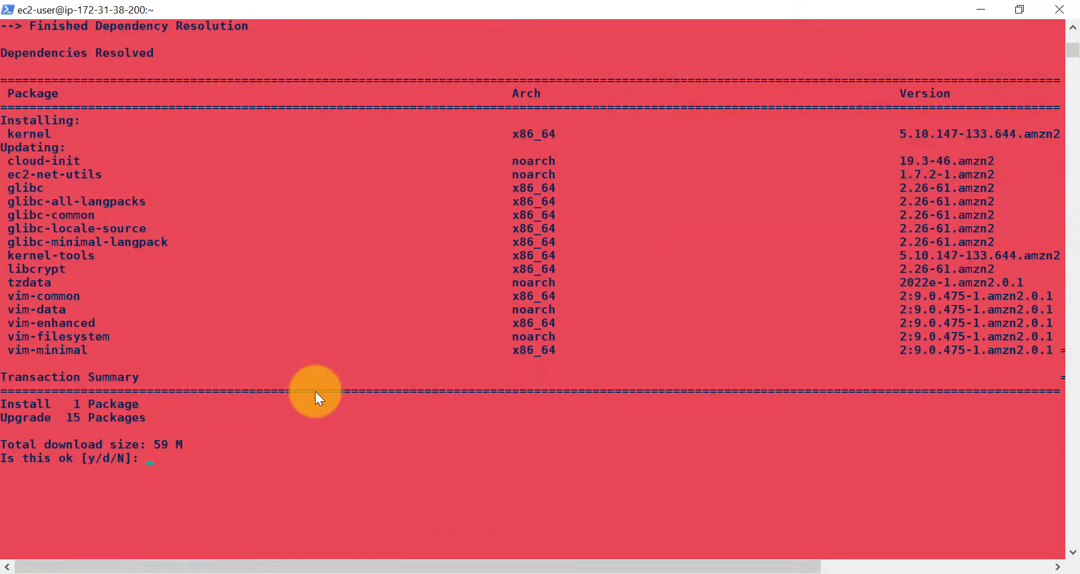
{"action": "type", "text": "y"}
{"action": "key", "text": "Return"}
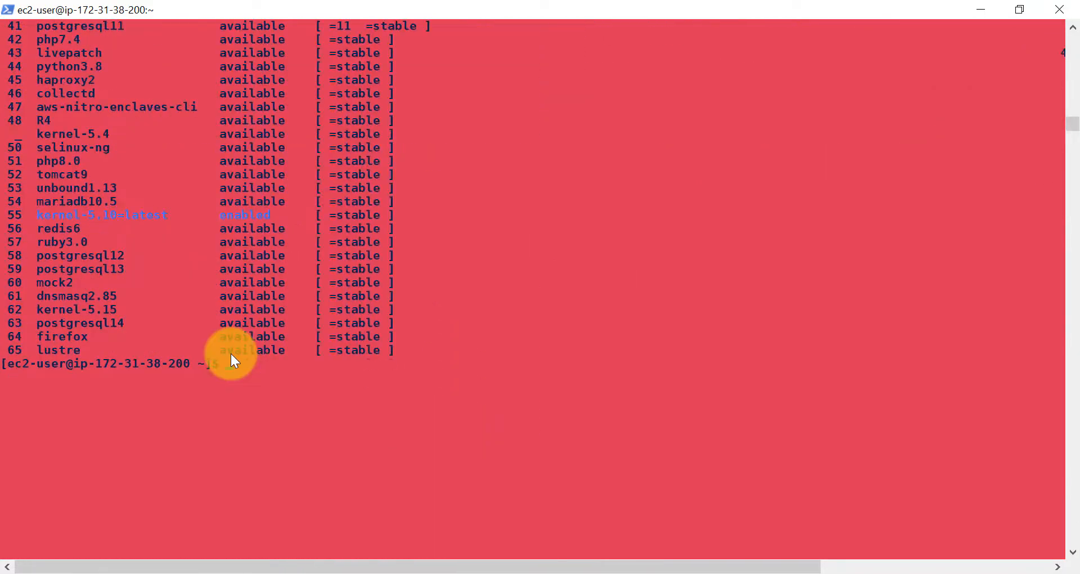
- Install Maven with sudo yum install maven, confirming with y
{"action": "right_click", "coordinate": [231, 353]}
{"action": "key", "text": "Return"}
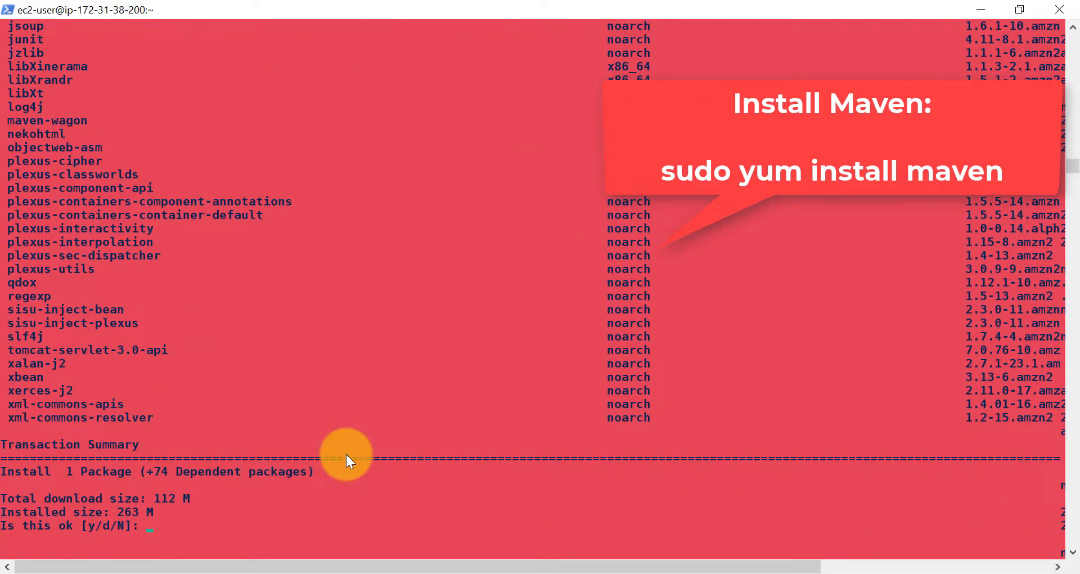
{"action": "type", "text": "y"}
{"action": "key", "text": "Return"}
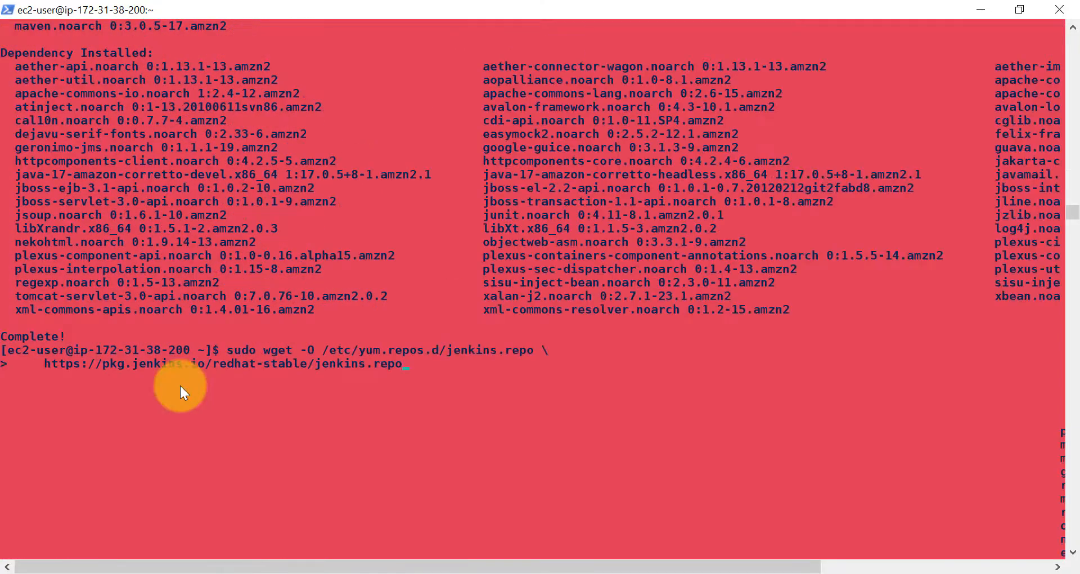
- Add the Jenkins repo and signing key, install Jenkins, and start the jenkins service
{"action": "key", "text": "Return"}
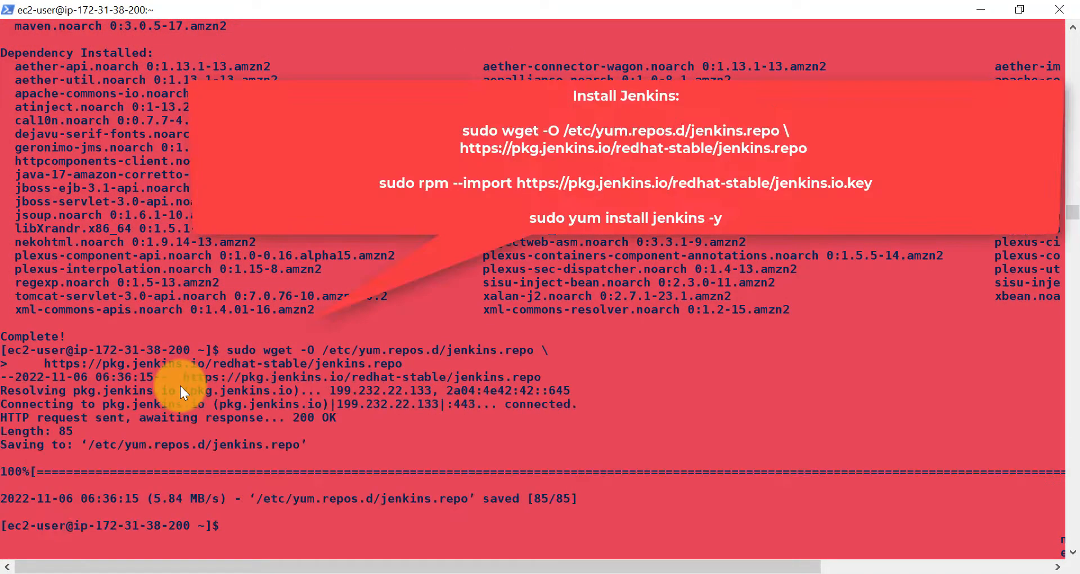
{"action": "right_click", "coordinate": [260, 468]}
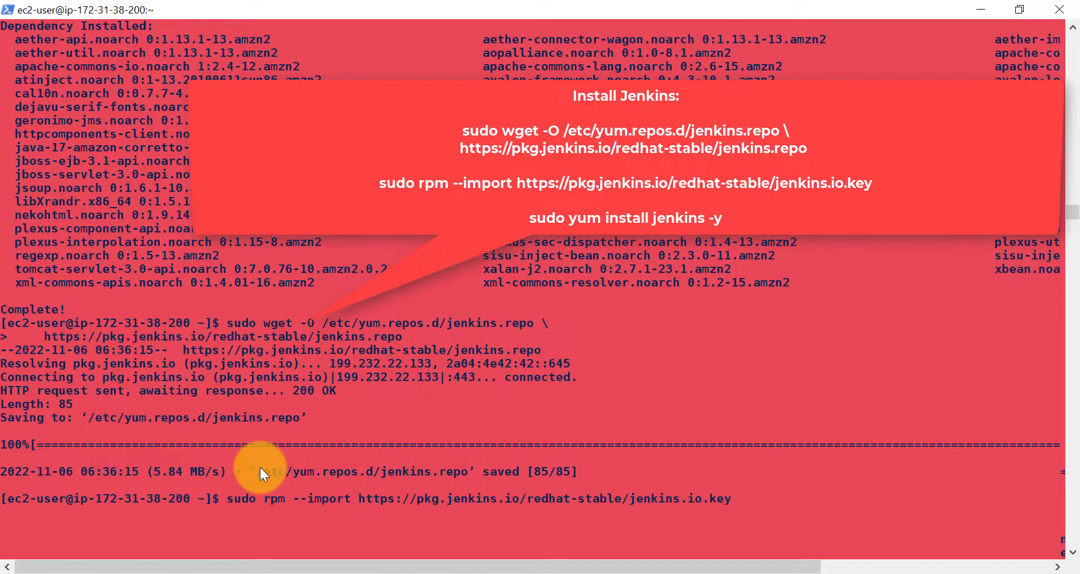
{"action": "key", "text": "Return"}
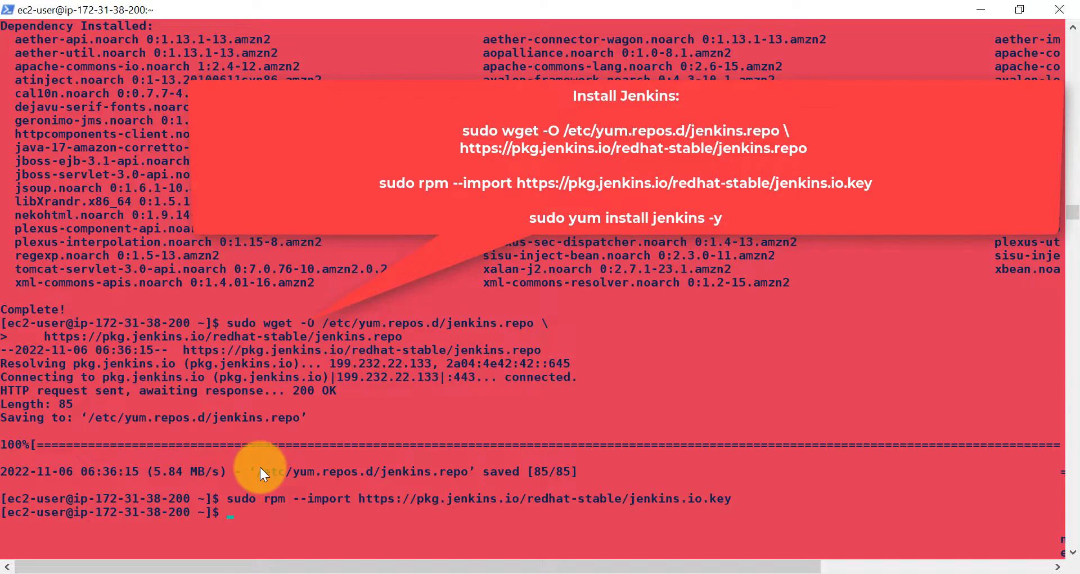
{"action": "right_click", "coordinate": [292, 523]}
{"action": "key", "text": "Return"}
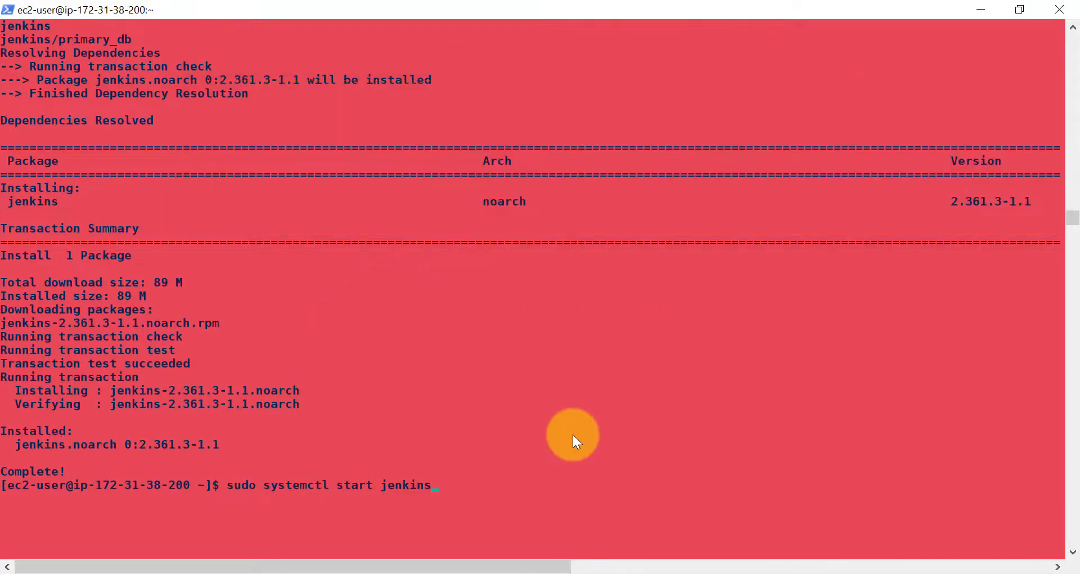
{"action": "key", "text": "Return"}
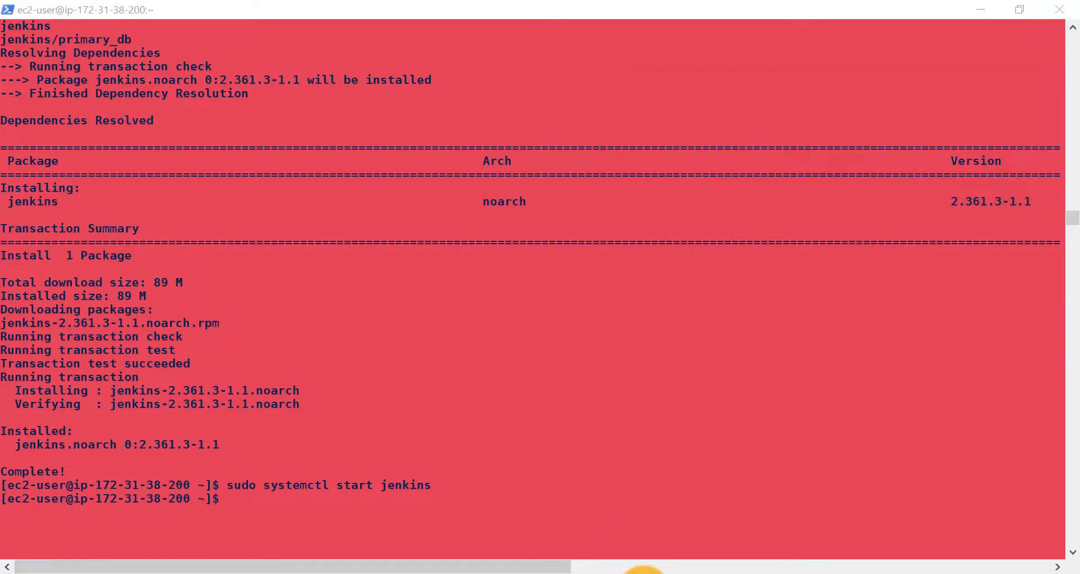
- Open the instance's launch-wizard-12 security group and edit its inbound rules
{"action": "left_click", "coordinate": [642, 570]}
{"action": "scroll", "coordinate": [559, 469], "scroll_direction": "down", "scroll_amount": 1}
{"action": "scroll", "coordinate": [558, 469], "scroll_direction": "down", "scroll_amount": 3}
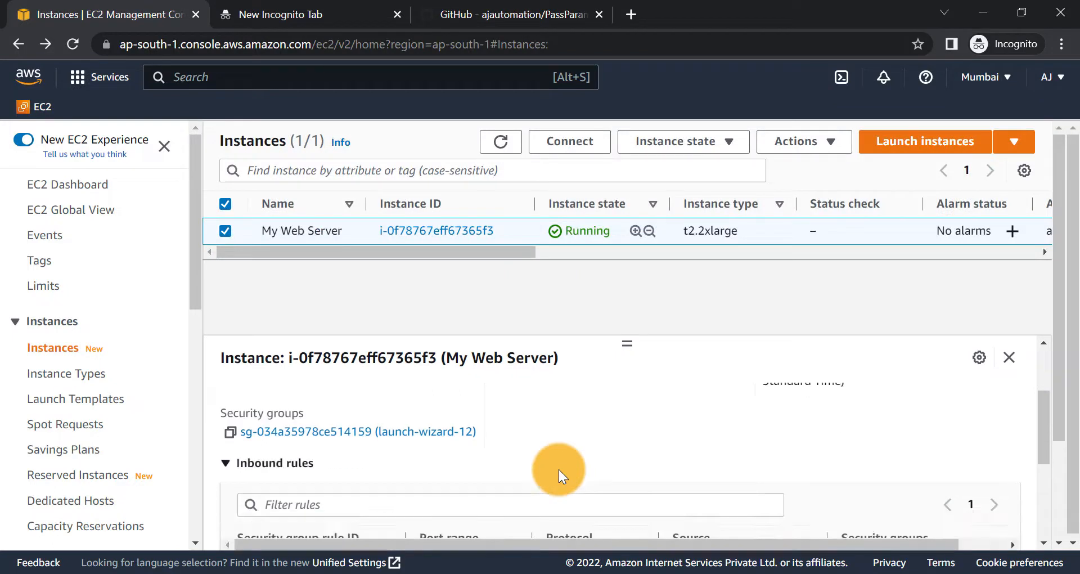
{"action": "scroll", "coordinate": [559, 469], "scroll_direction": "up", "scroll_amount": 3}
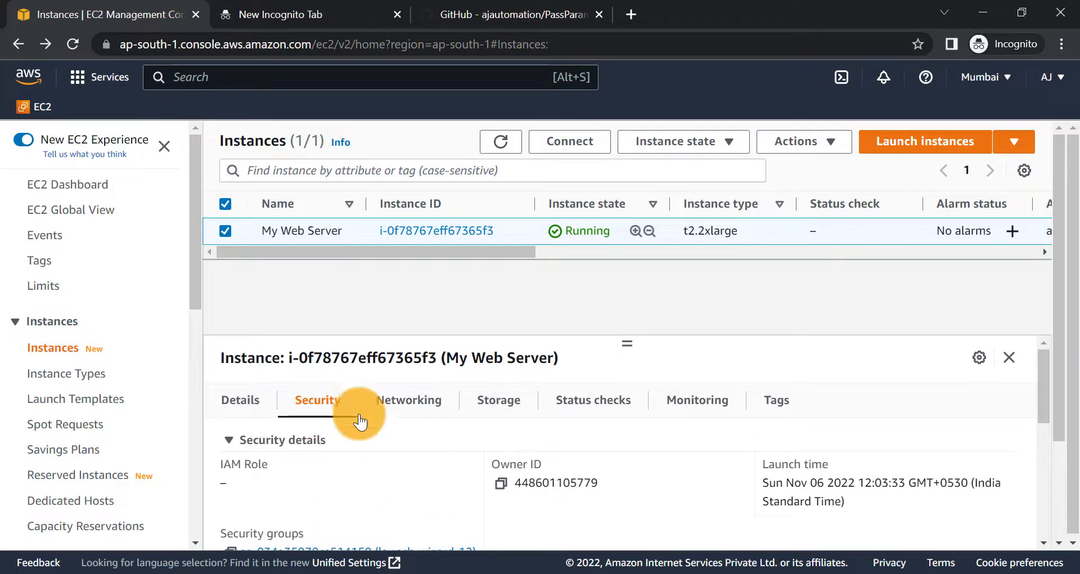
{"action": "scroll", "coordinate": [431, 468], "scroll_direction": "down", "scroll_amount": 3}
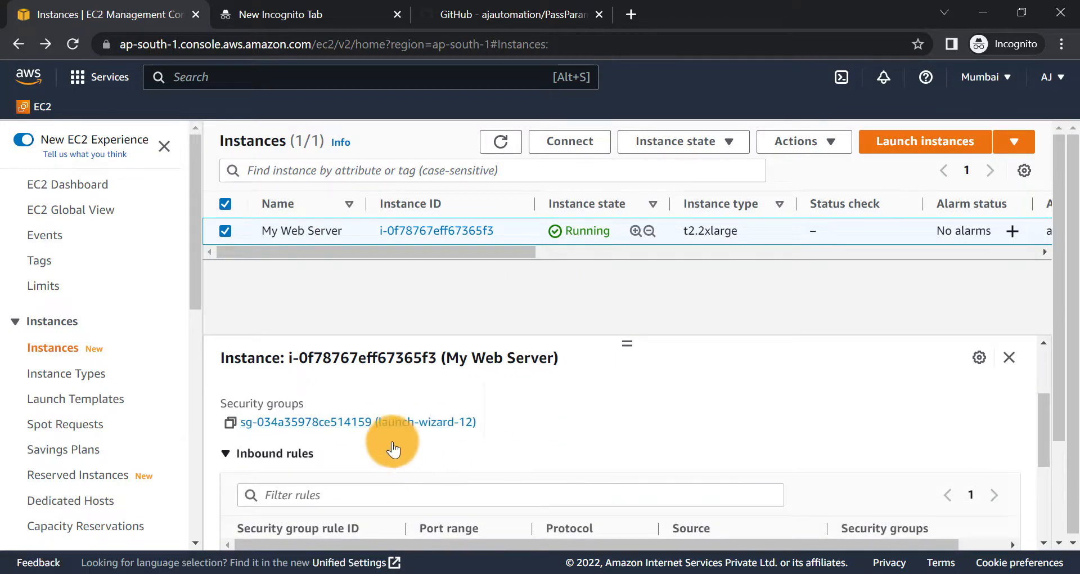
{"action": "left_click", "coordinate": [386, 423]}
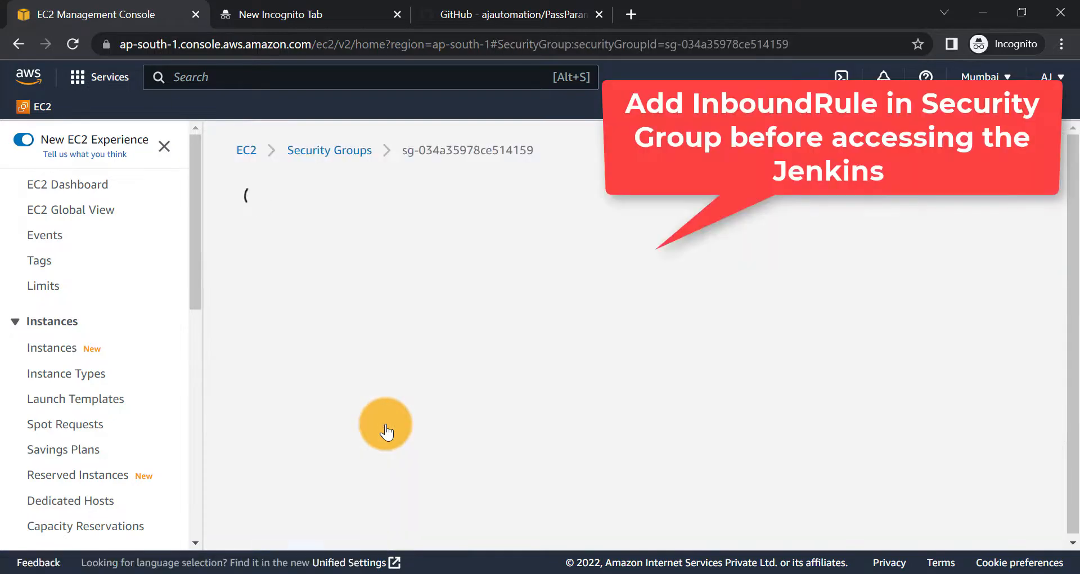
{"action": "scroll", "coordinate": [748, 410], "scroll_direction": "down", "scroll_amount": 1}
{"action": "scroll", "coordinate": [831, 459], "scroll_direction": "down", "scroll_amount": 3}
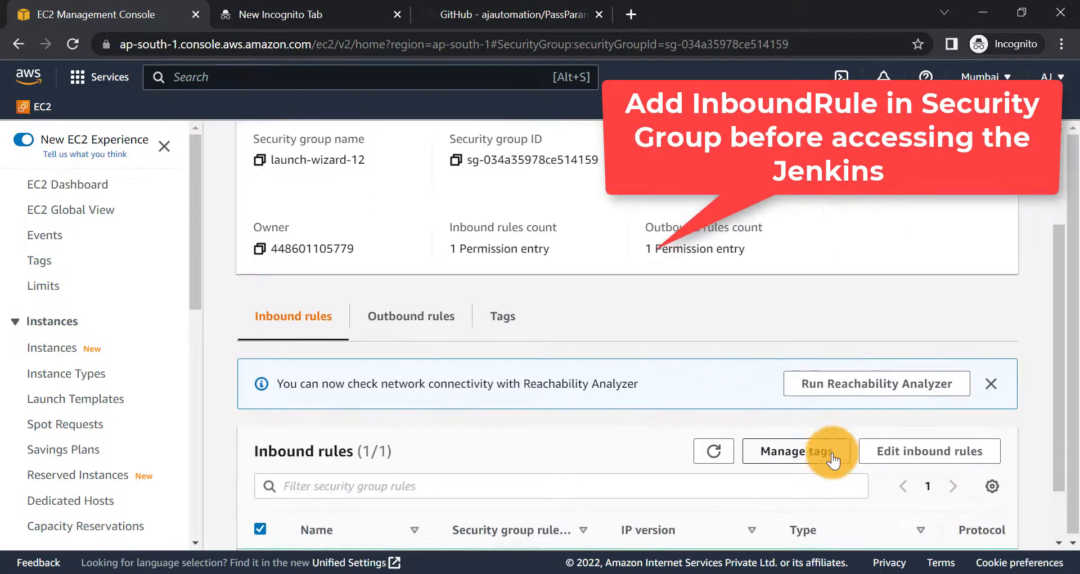
{"action": "left_click", "coordinate": [948, 379]}
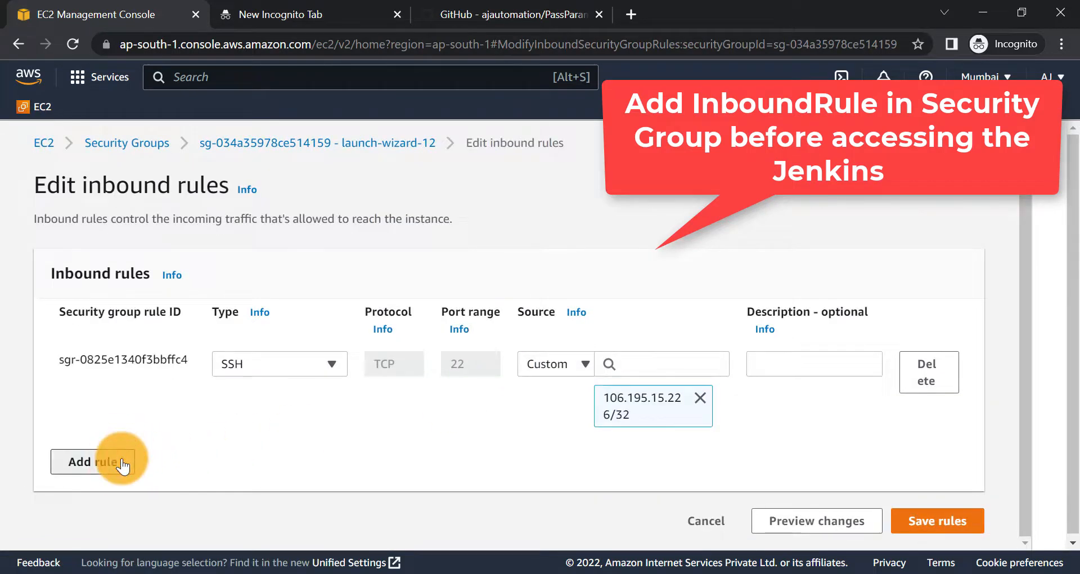
- Add and save a Custom TCP inbound rule for ports 0-9000 from My IP
{"action": "left_click", "coordinate": [115, 460]}
{"action": "left_click", "coordinate": [277, 450]}
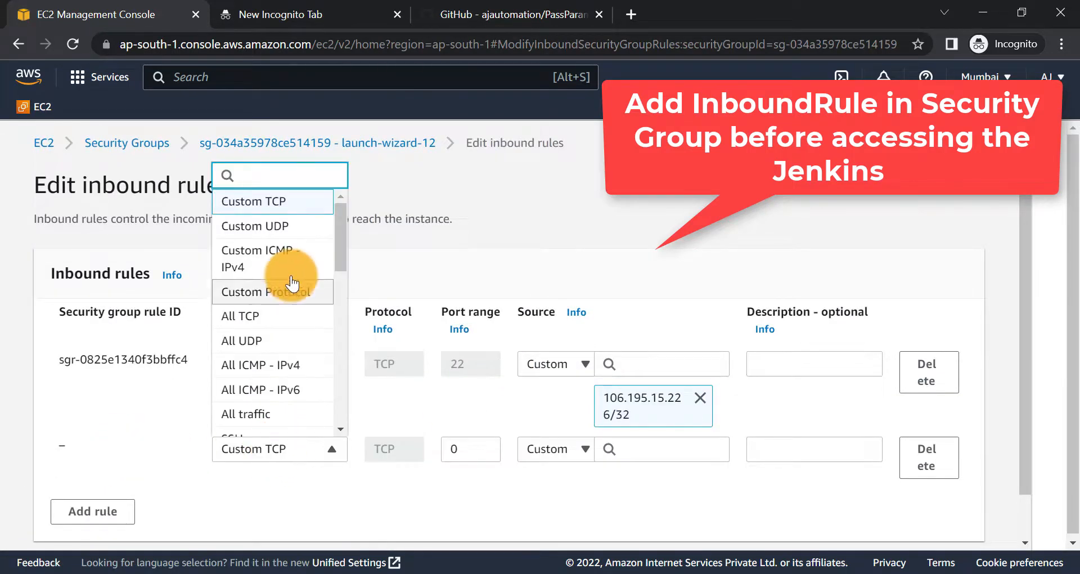
{"action": "left_click", "coordinate": [247, 202]}
{"action": "left_click", "coordinate": [466, 448]}
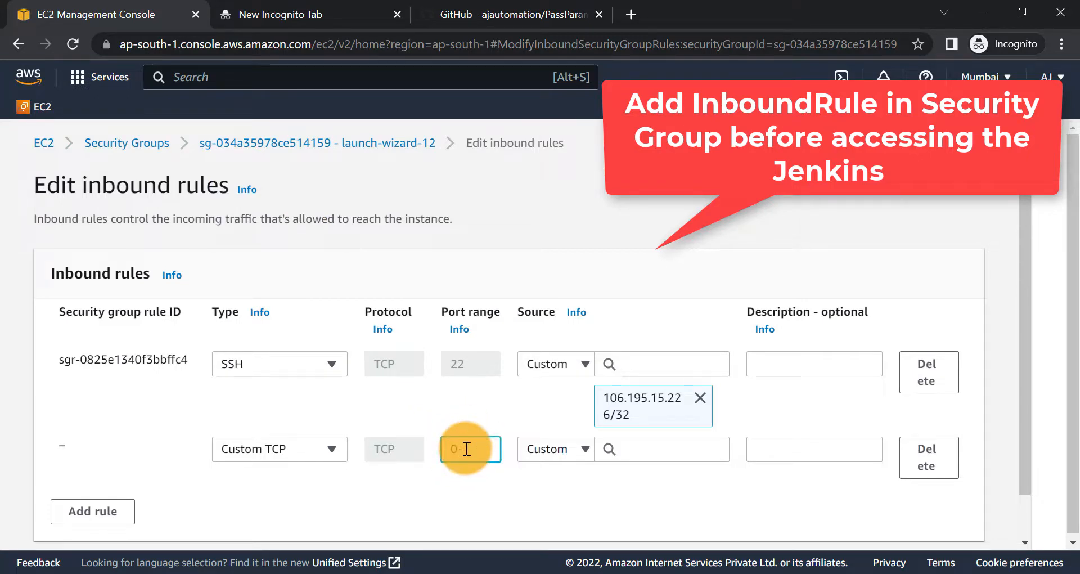
{"action": "type", "text": "-100"}
{"action": "left_click", "coordinate": [558, 450]}
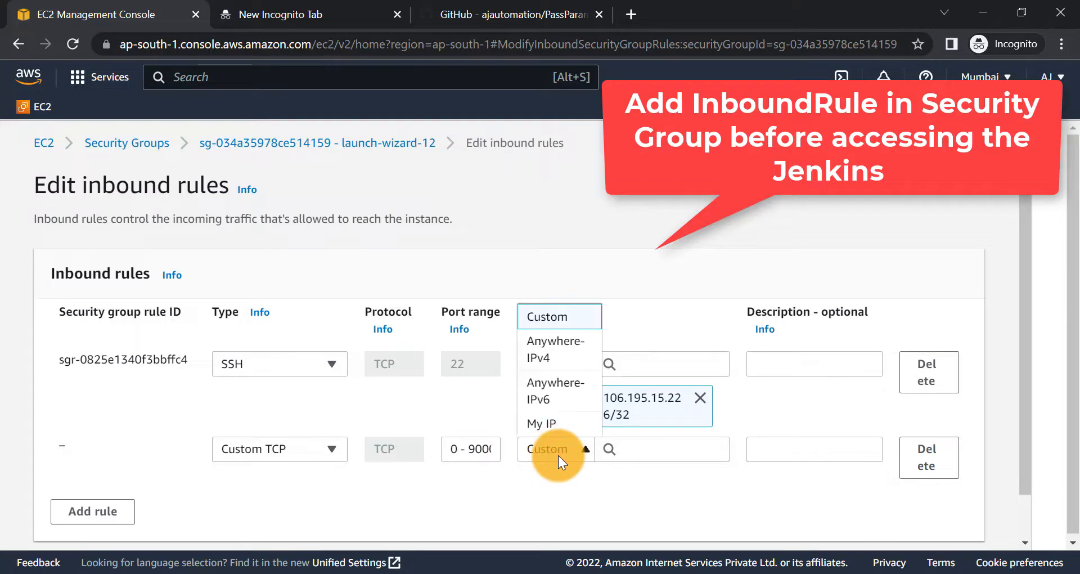
{"action": "left_click", "coordinate": [557, 422]}
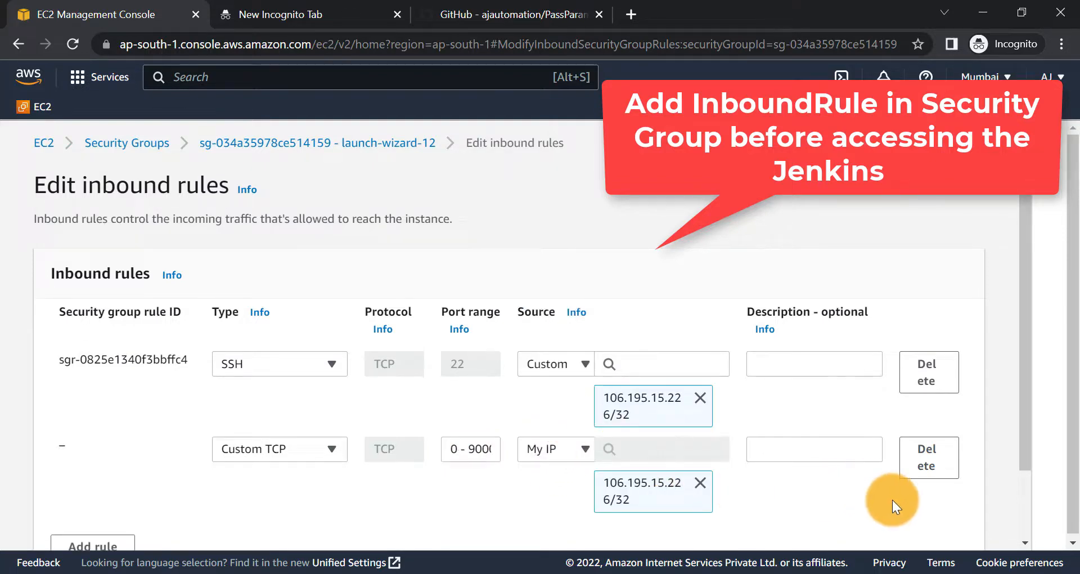
{"action": "scroll", "coordinate": [893, 499], "scroll_direction": "down", "scroll_amount": 2}
{"action": "left_click", "coordinate": [922, 522]}
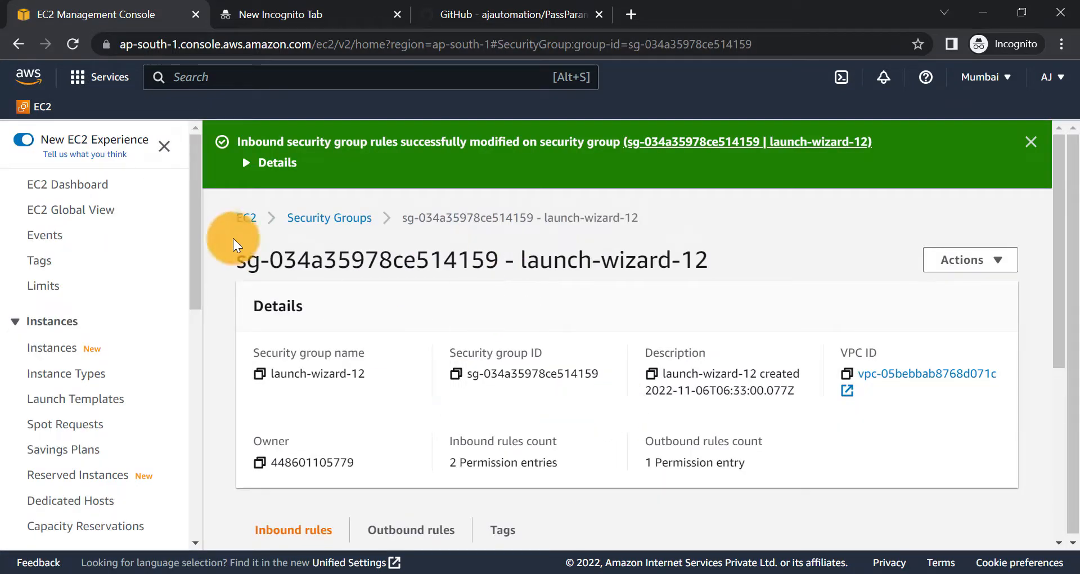
- Return to the Instances list and show My Web Server's details, public IPv4 35.154.178.238
{"action": "left_click", "coordinate": [51, 348]}
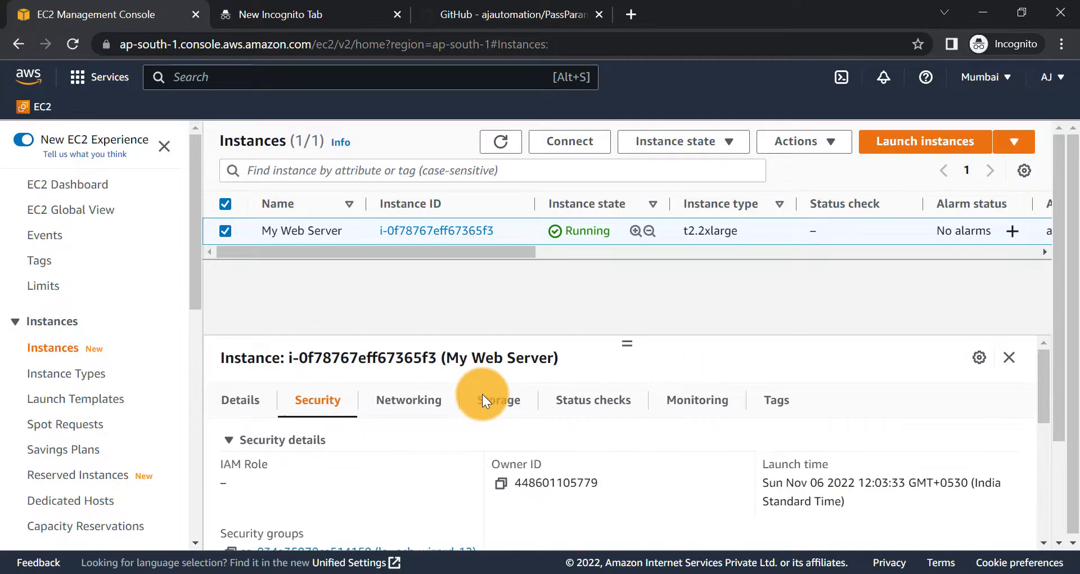
{"action": "left_click", "coordinate": [241, 400]}
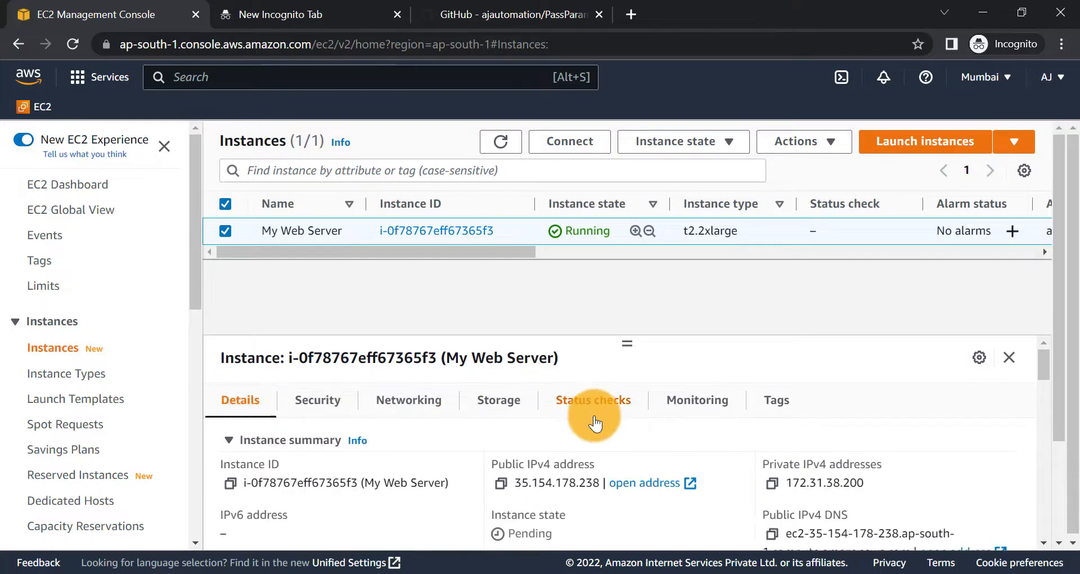
- Open Jenkins at 35.154.178.238:8080 in incognito and copy the initialAdminPassword file path
{"action": "left_click", "coordinate": [500, 482]}
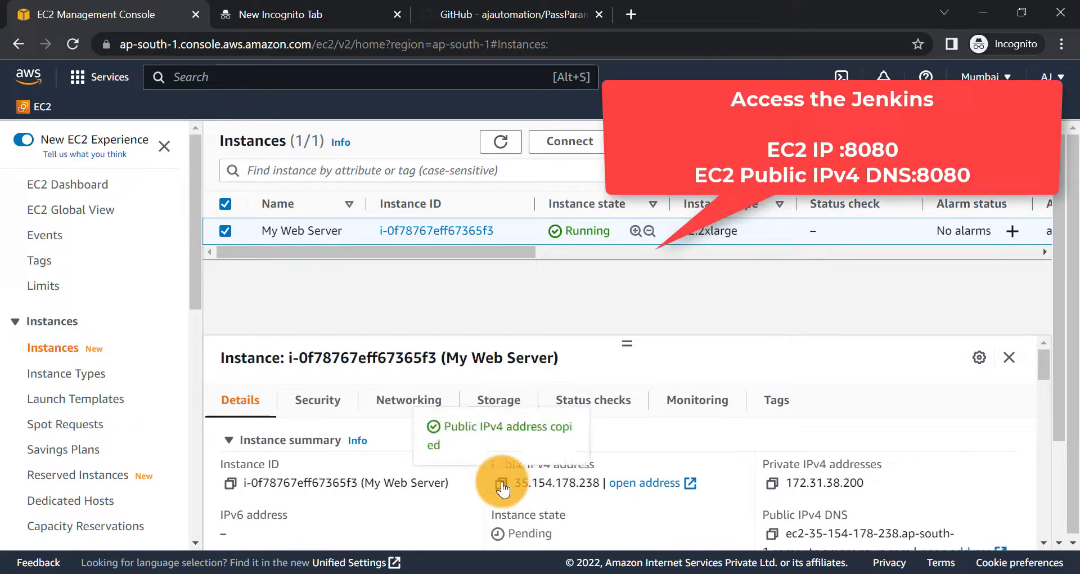
{"action": "left_click", "coordinate": [279, 12]}
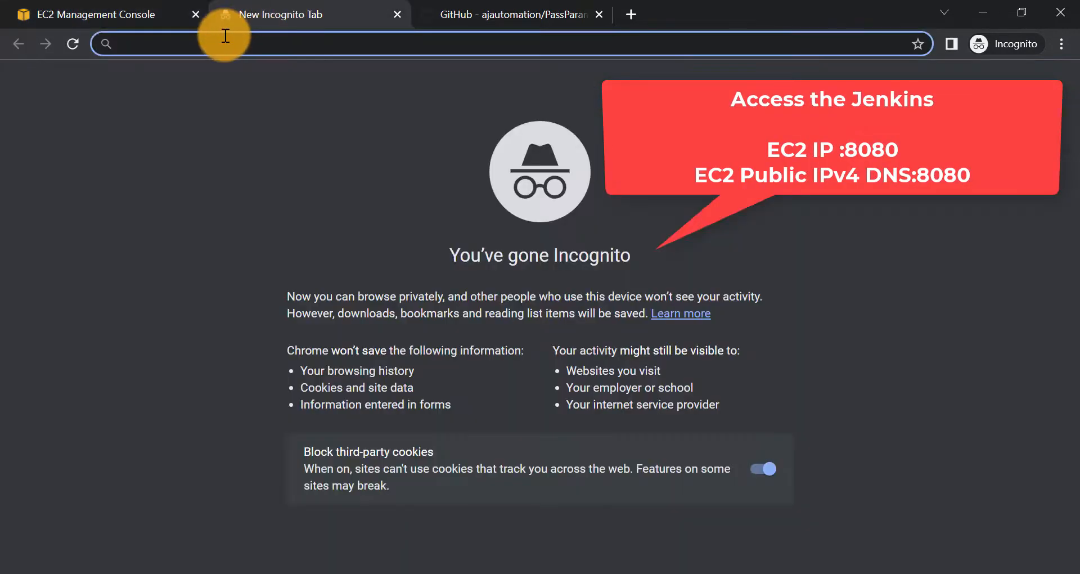
{"action": "key", "text": "ctrl+v"}
{"action": "type", "text": ":8080"}
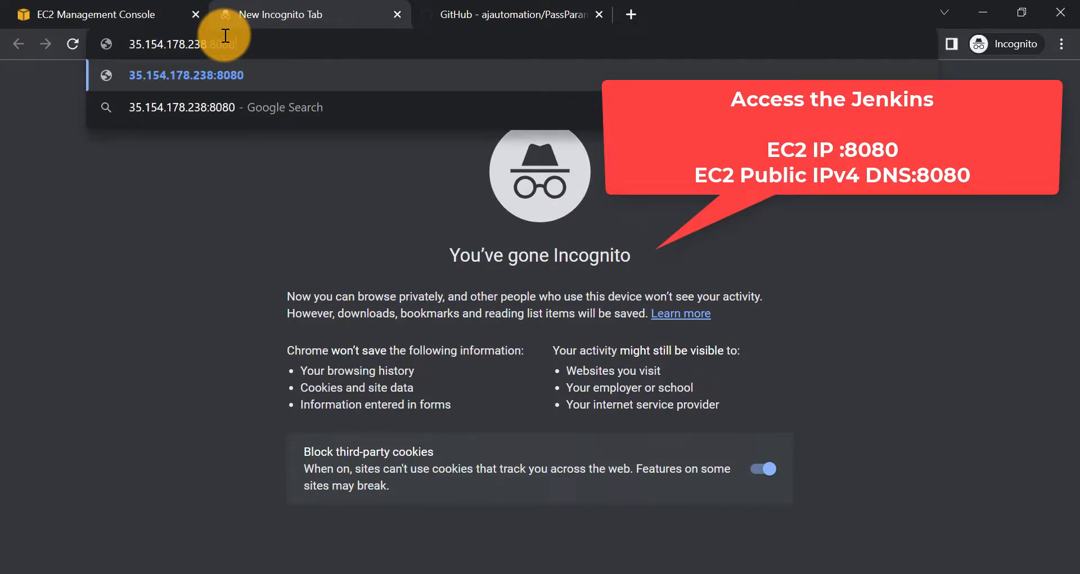
{"action": "key", "text": "Return"}
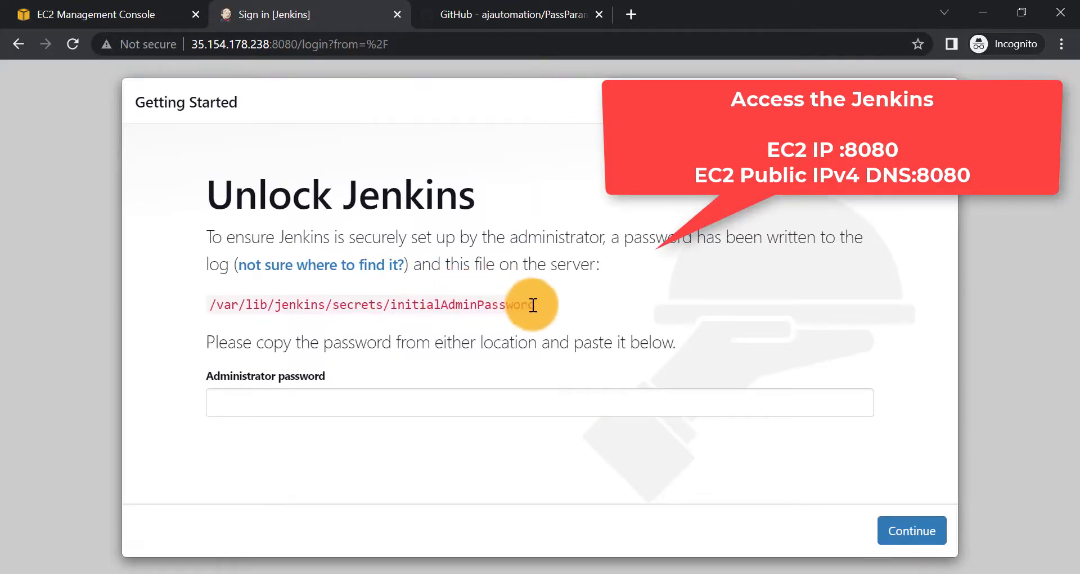
{"action": "left_click_drag", "start_coordinate": [535, 305], "coordinate": [214, 289]}
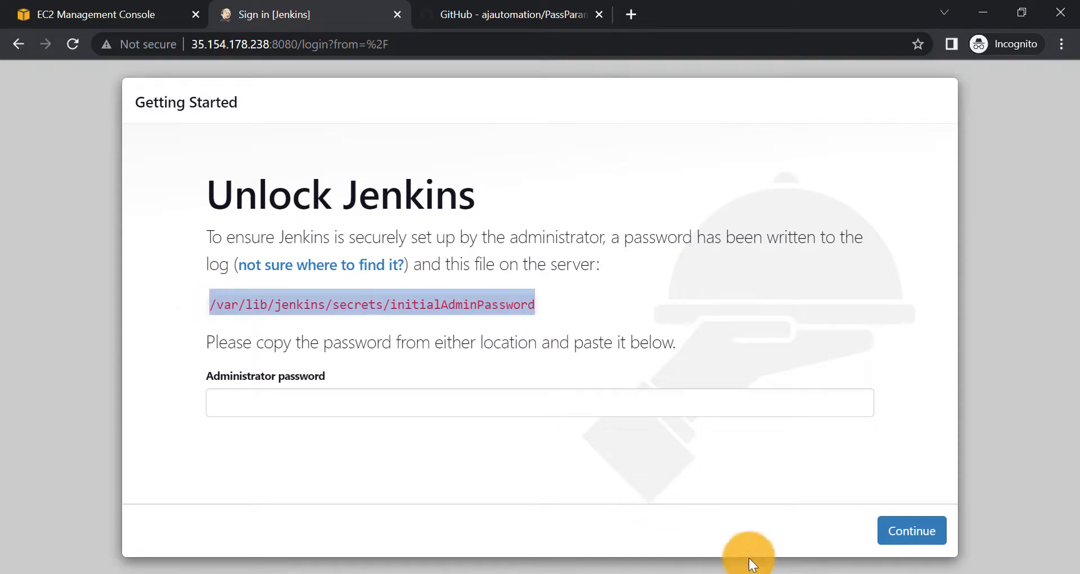
{"action": "left_click", "coordinate": [688, 567]}
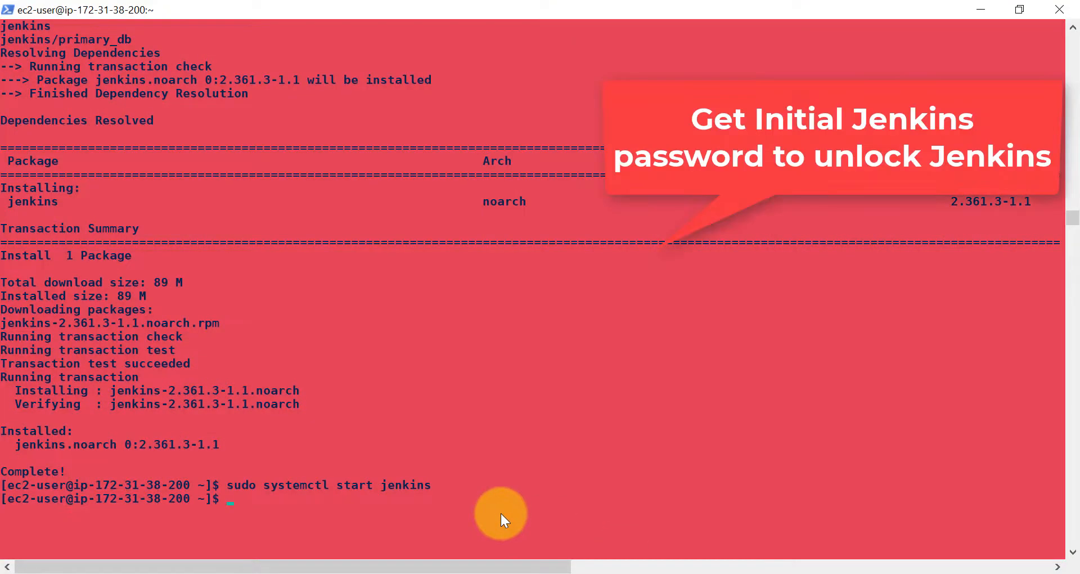
- Switch to root with sudo su, cat /var/lib/jenkins/secrets/initialAdminPassword, and select the password
{"action": "type", "text": "cat"}
{"action": "right_click", "coordinate": [501, 514]}
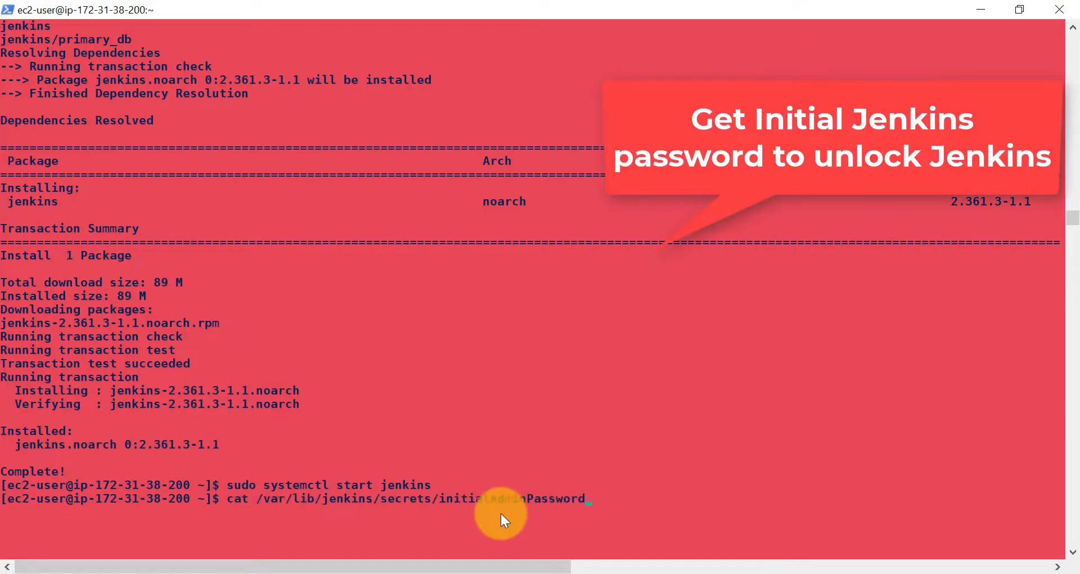
{"action": "key", "text": "Return"}
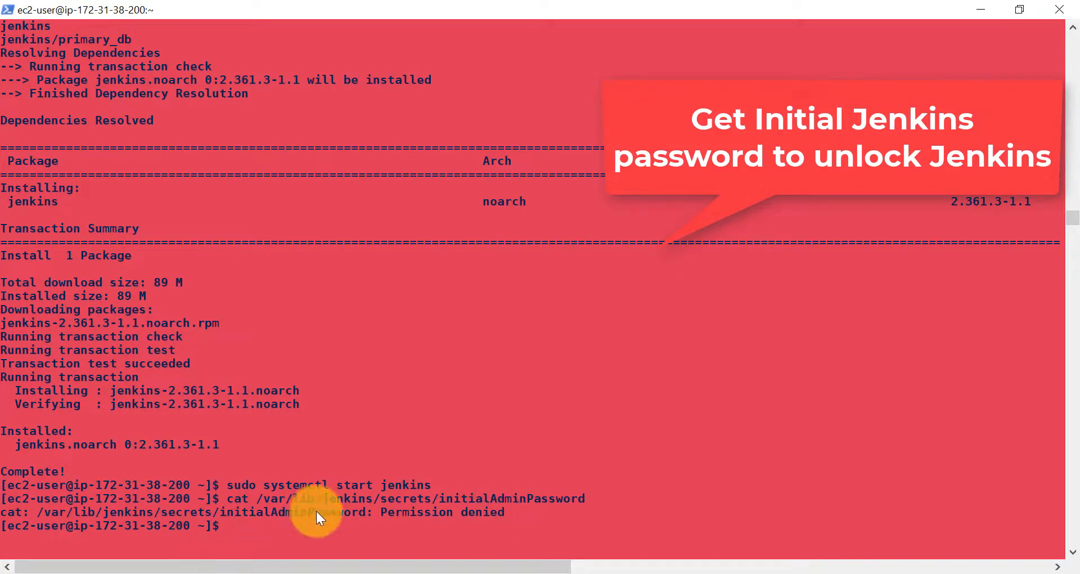
{"action": "type", "text": "sudo su"}
{"action": "key", "text": "Return"}
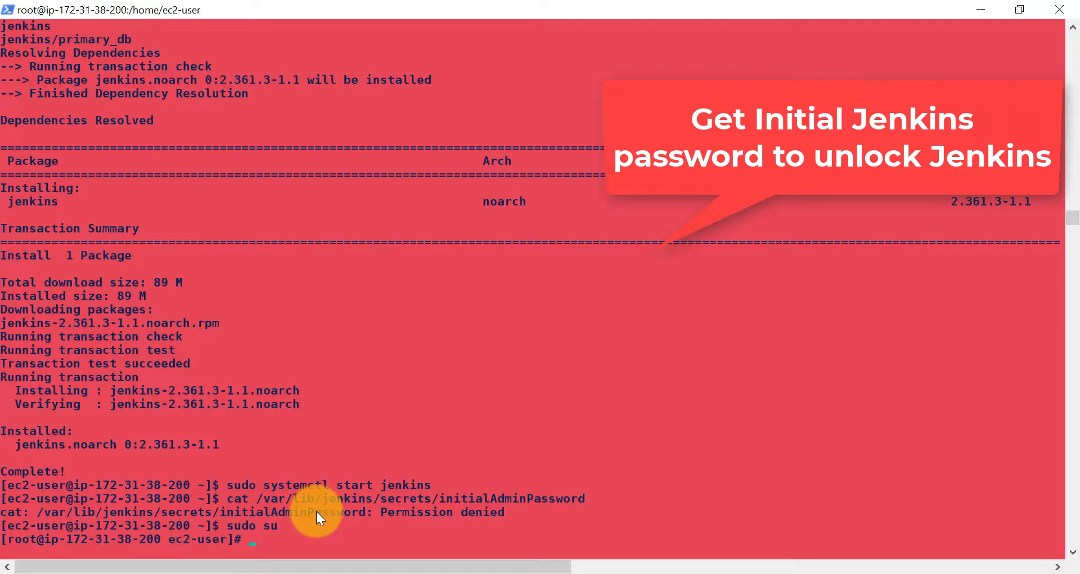
{"action": "type", "text": "cat"}
{"action": "right_click", "coordinate": [316, 510]}
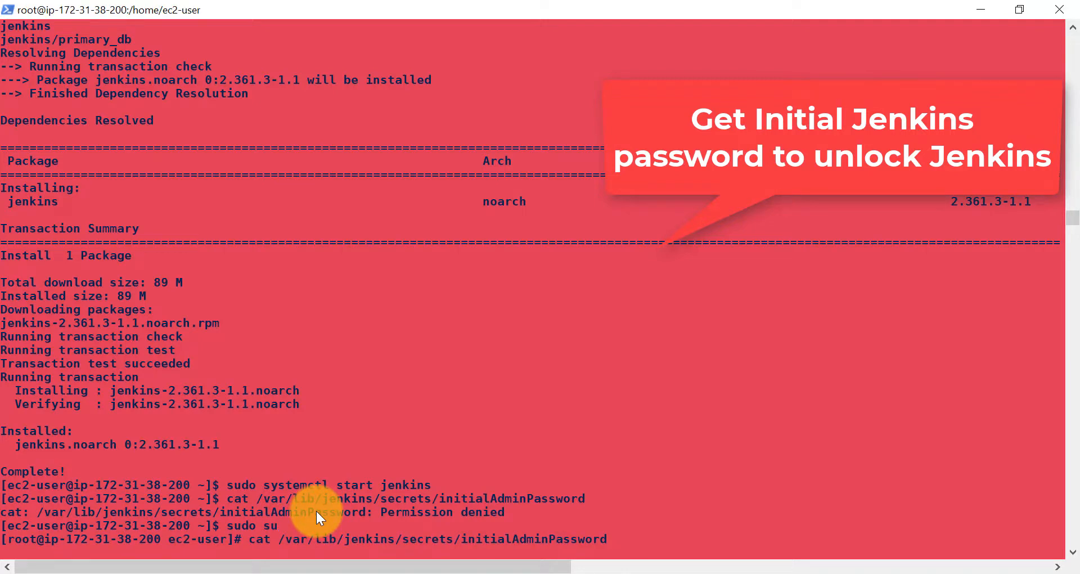
{"action": "key", "text": "Return"}
{"action": "scroll", "coordinate": [248, 470], "scroll_direction": "down", "scroll_amount": 1}
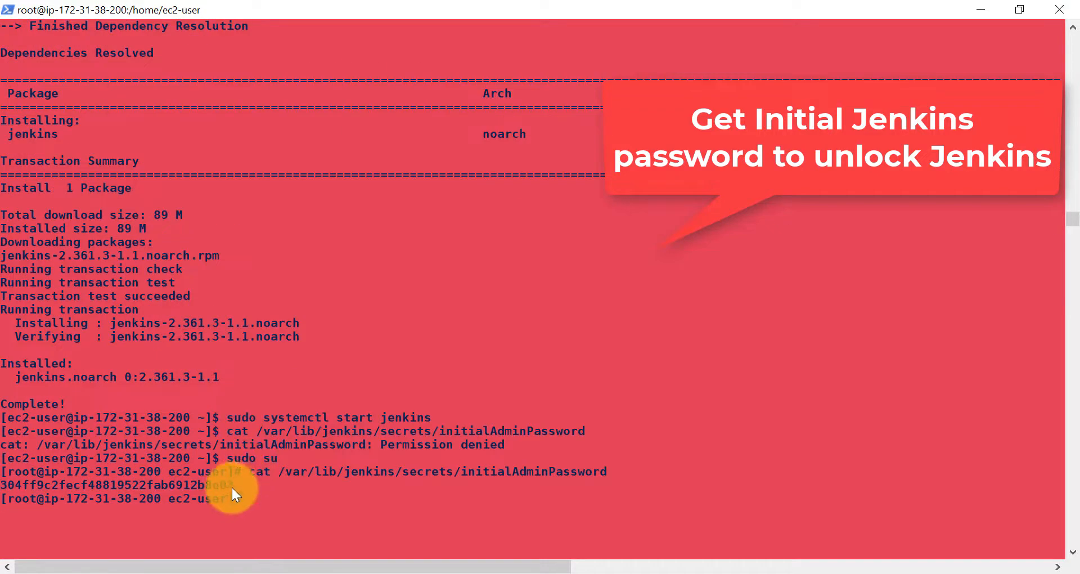
{"action": "double_click", "coordinate": [232, 486]}
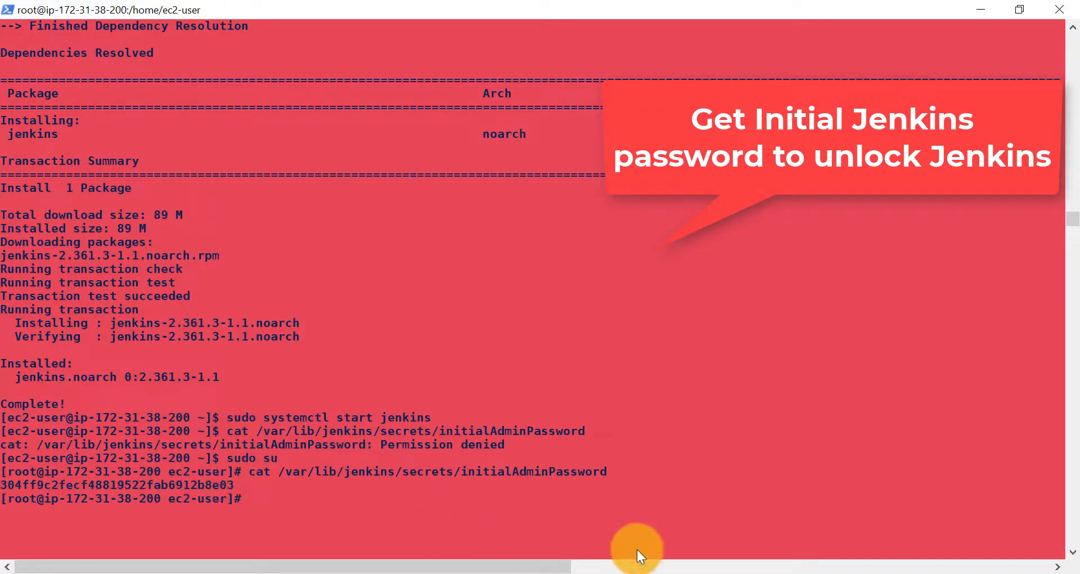
- Unlock Jenkins with the admin password, install the suggested plugins, and go to Manage Jenkins
{"action": "left_click", "coordinate": [653, 571]}
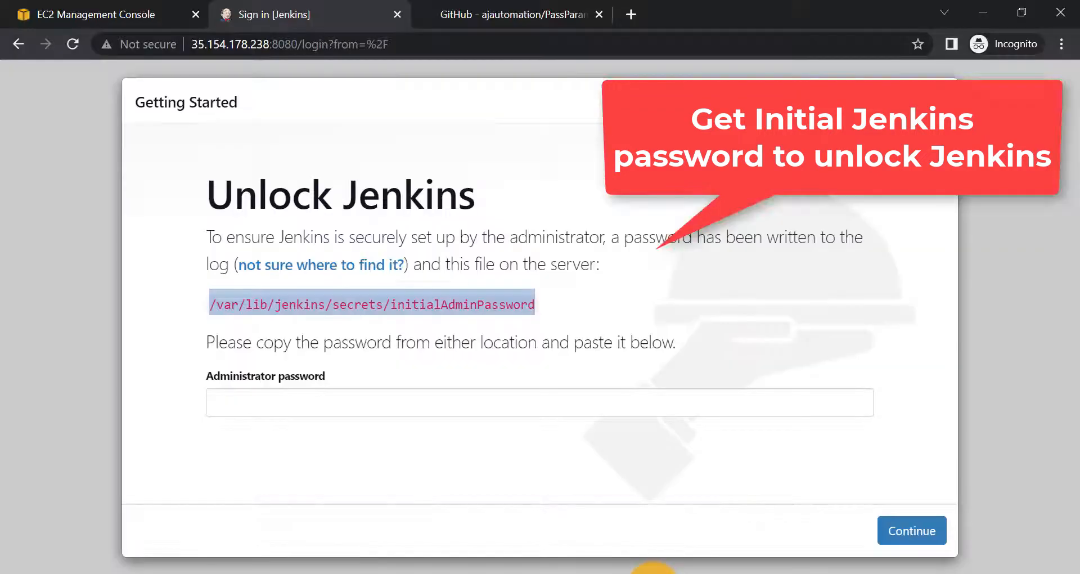
{"action": "left_click", "coordinate": [353, 402]}
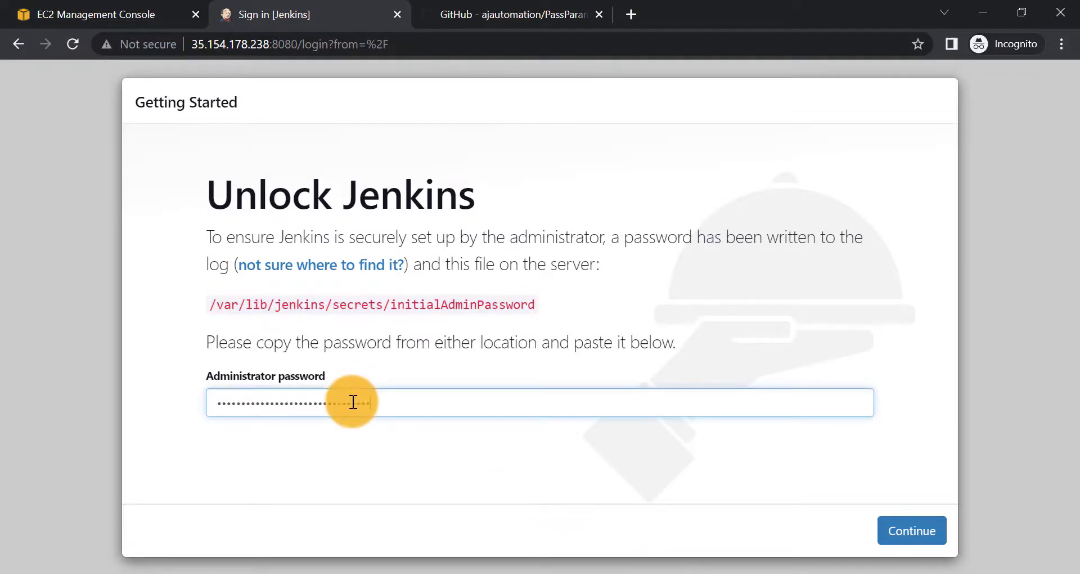
{"action": "left_click", "coordinate": [902, 538]}
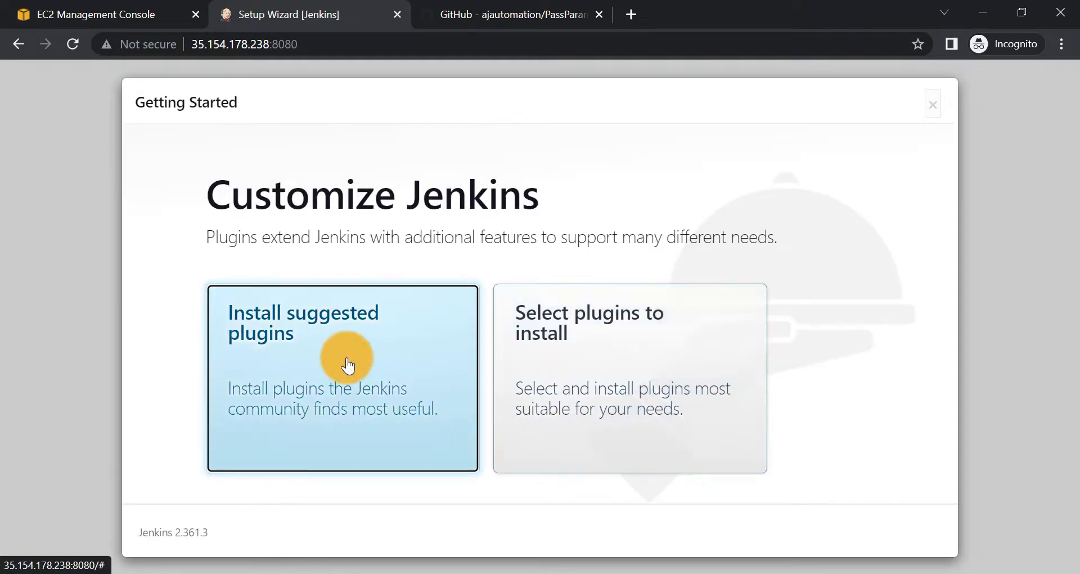
{"action": "left_click", "coordinate": [348, 365]}
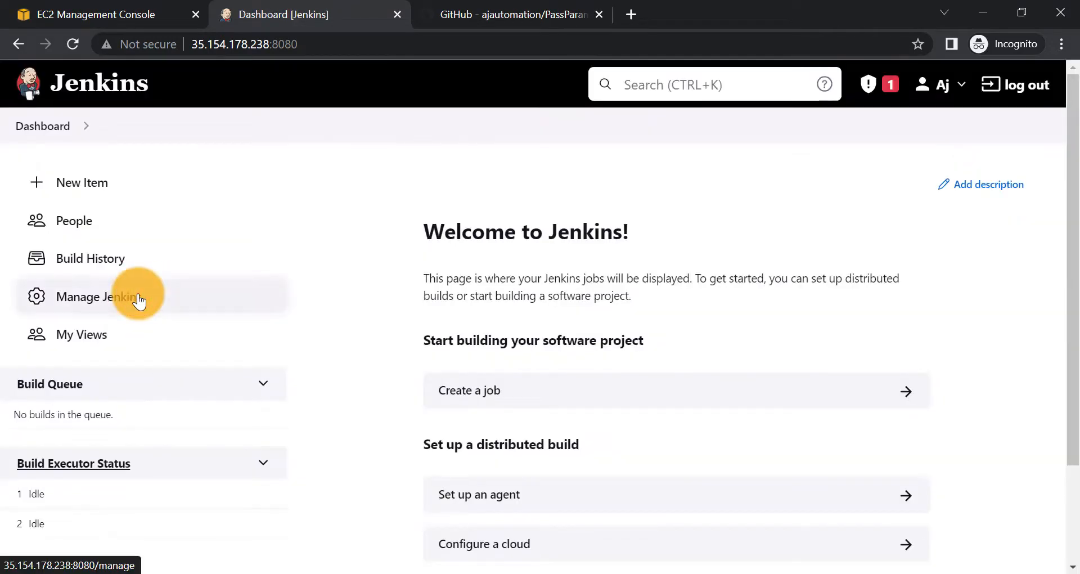
{"action": "left_click", "coordinate": [137, 297]}
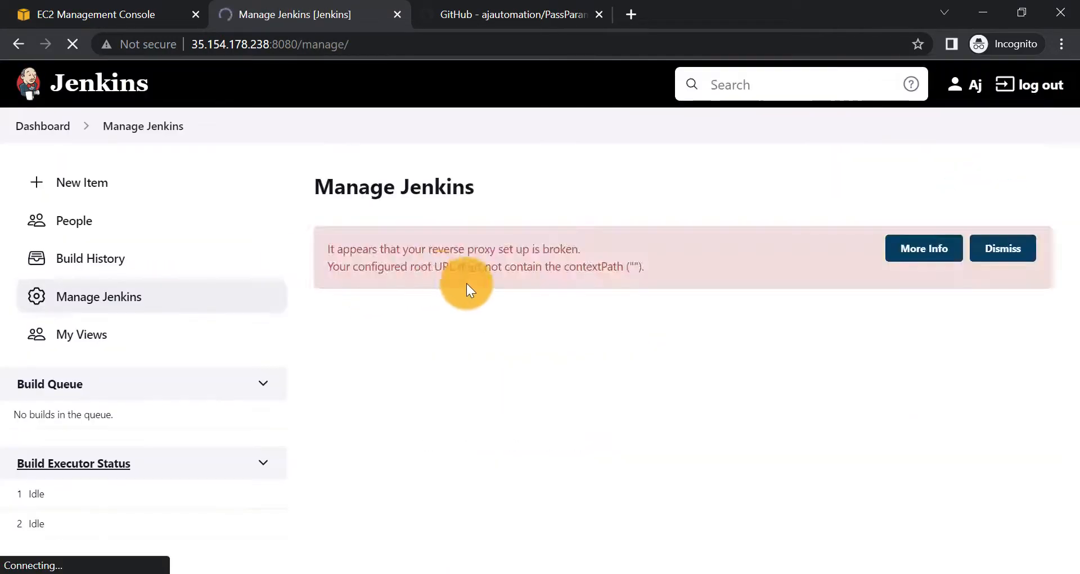
{"action": "scroll", "coordinate": [494, 391], "scroll_direction": "down", "scroll_amount": 4}
- In Global Tool Configuration, add JDK Java_Home with the Corretto 17 path, automatic install off
{"action": "left_click", "coordinate": [799, 194]}
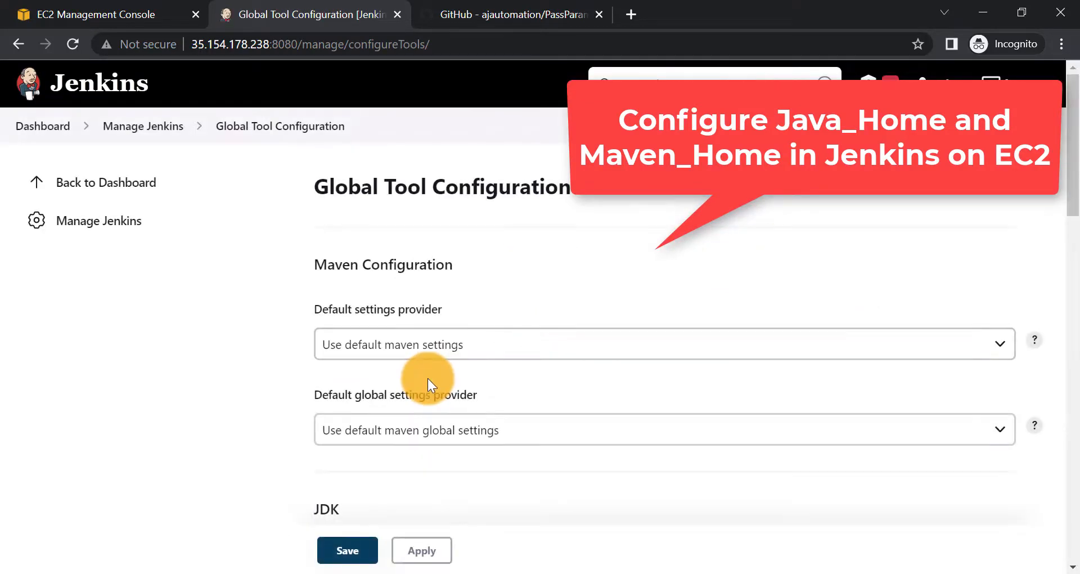
{"action": "scroll", "coordinate": [429, 380], "scroll_direction": "down", "scroll_amount": 4}
{"action": "left_click", "coordinate": [364, 369]}
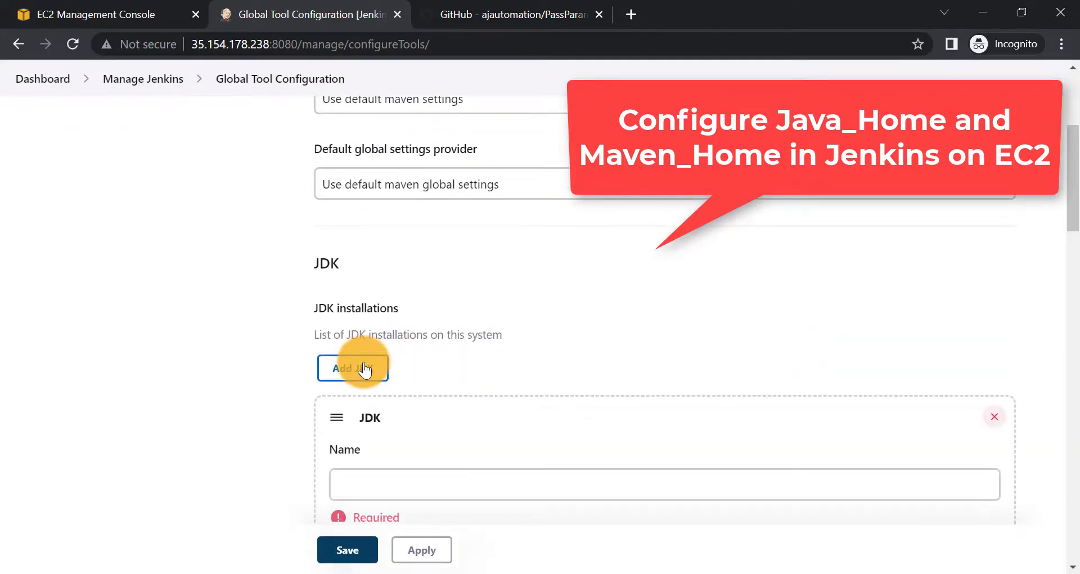
{"action": "scroll", "coordinate": [402, 337], "scroll_direction": "down", "scroll_amount": 2}
{"action": "left_click", "coordinate": [366, 388]}
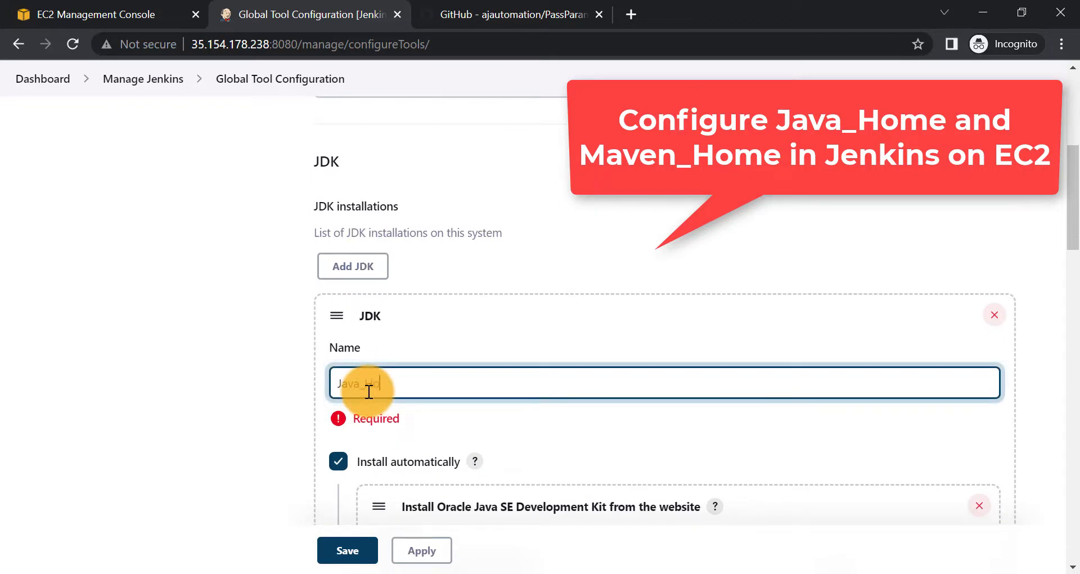
{"action": "left_click", "coordinate": [25, 436]}
{"action": "scroll", "coordinate": [343, 415], "scroll_direction": "down", "scroll_amount": 1}
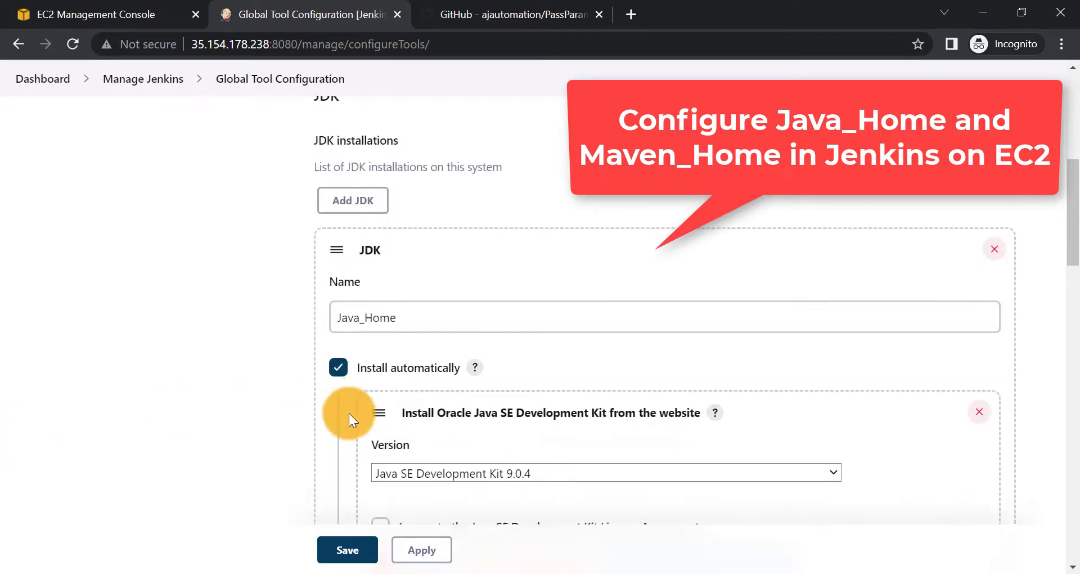
{"action": "left_click", "coordinate": [338, 366]}
{"action": "scroll", "coordinate": [292, 379], "scroll_direction": "down", "scroll_amount": 1}
{"action": "type", "text": "/usr/lib/jvm/java-17-amazon-corretto.x86_64"}
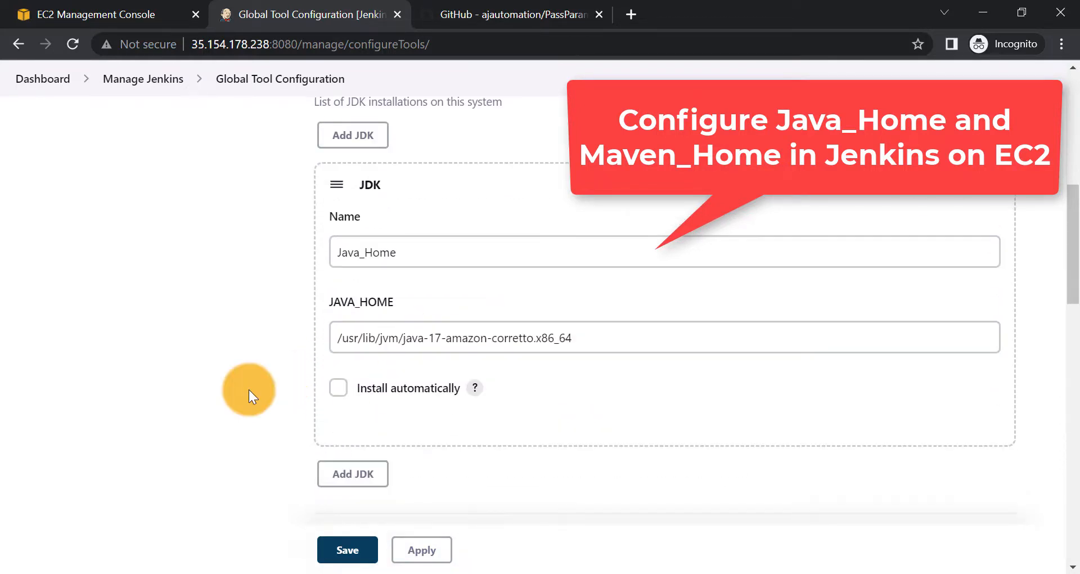
{"action": "scroll", "coordinate": [427, 296], "scroll_direction": "down", "scroll_amount": 6}
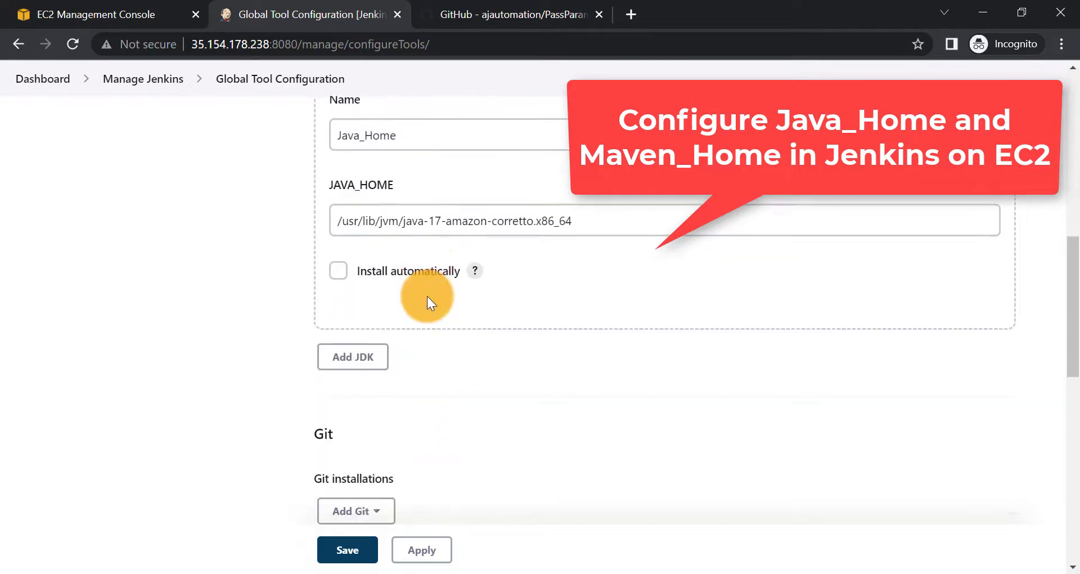
{"action": "scroll", "coordinate": [427, 296], "scroll_direction": "down", "scroll_amount": 8}
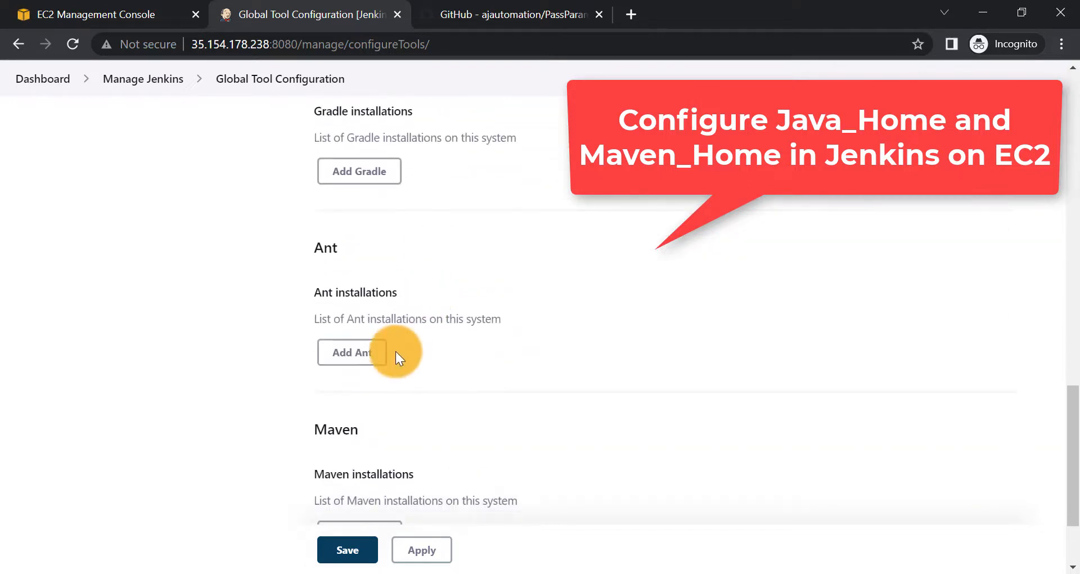
- Add Maven Maven_Home at /usr/share/maven without automatic install, then apply and save
{"action": "left_click", "coordinate": [377, 408]}
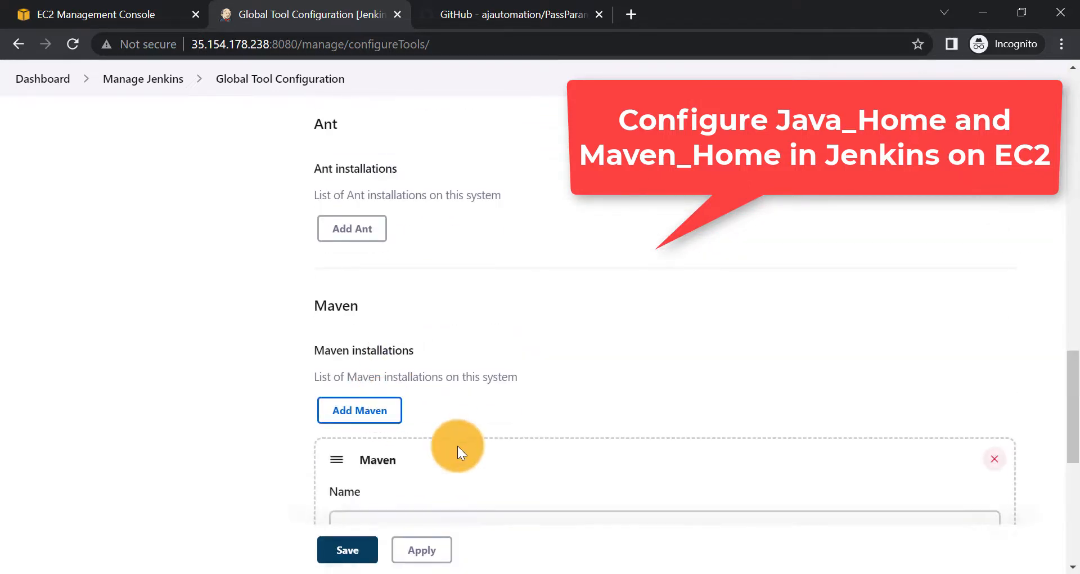
{"action": "scroll", "coordinate": [449, 449], "scroll_direction": "down", "scroll_amount": 1}
{"action": "left_click", "coordinate": [368, 450]}
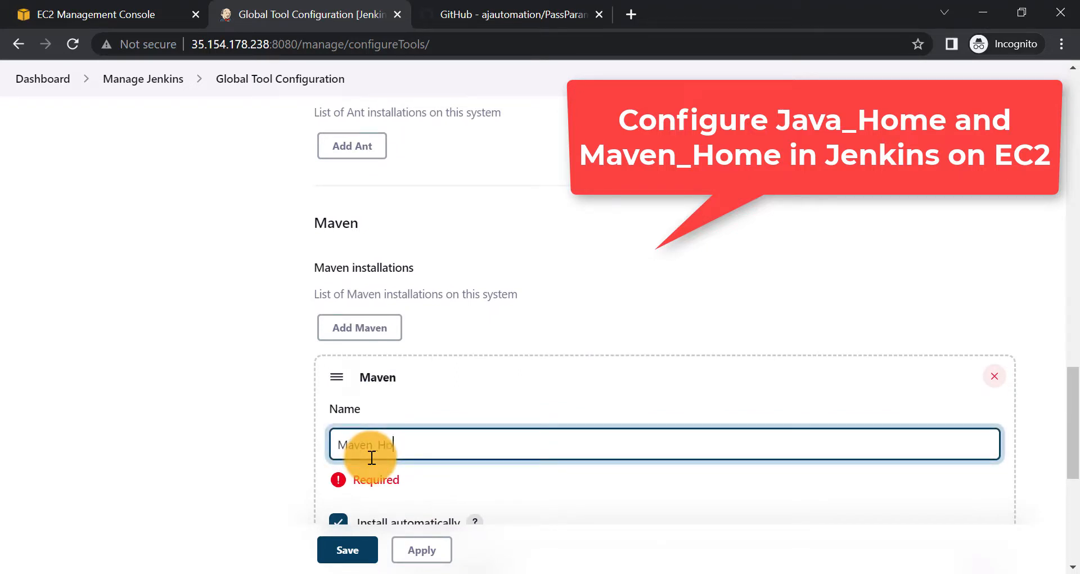
{"action": "type", "text": "Maven_Home"}
{"action": "left_click", "coordinate": [247, 450]}
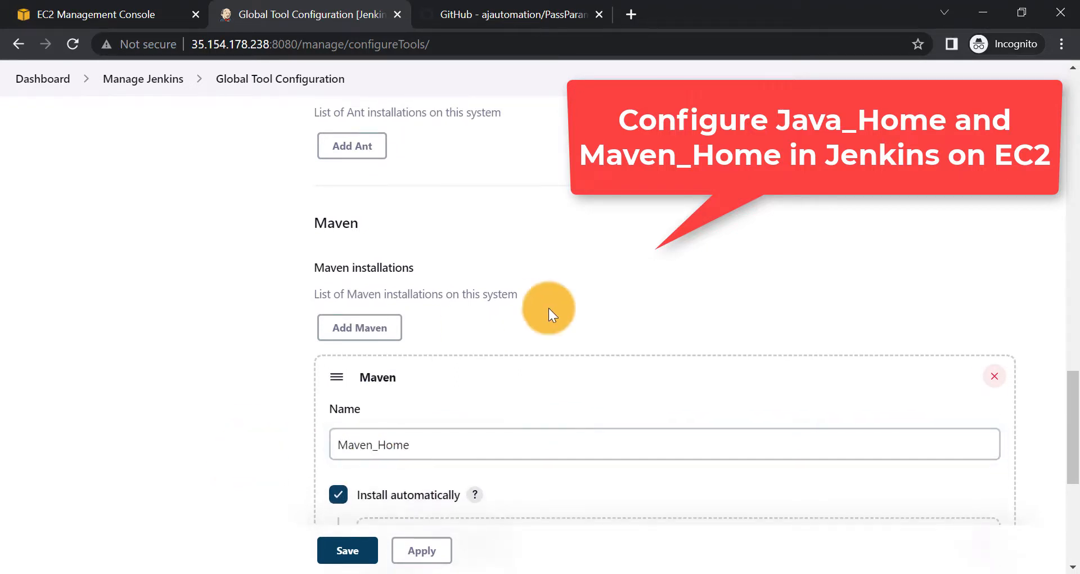
{"action": "scroll", "coordinate": [548, 308], "scroll_direction": "down", "scroll_amount": 4}
{"action": "scroll", "coordinate": [548, 308], "scroll_direction": "down", "scroll_amount": 2}
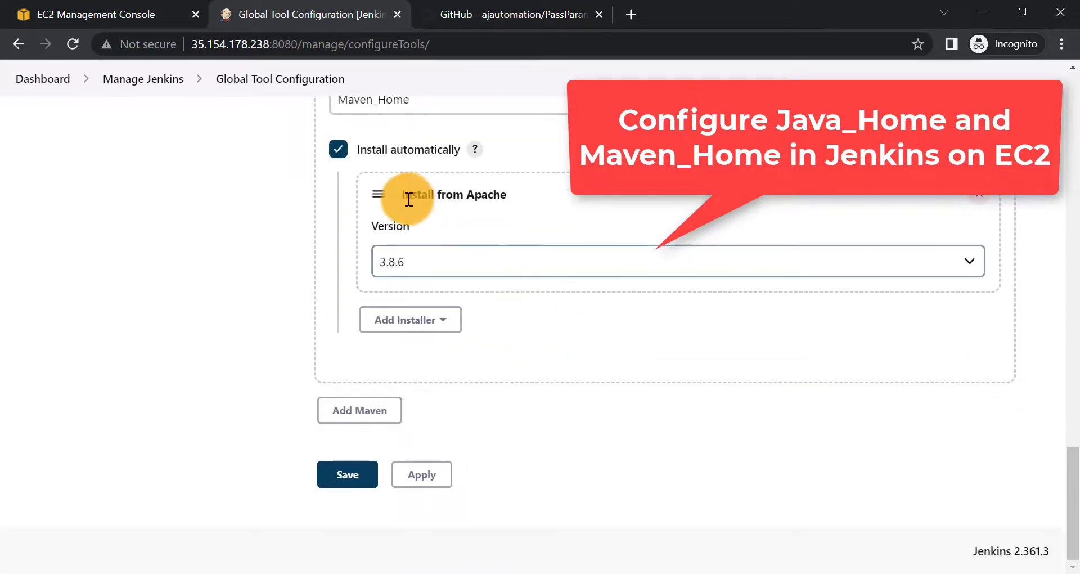
{"action": "left_click", "coordinate": [337, 157]}
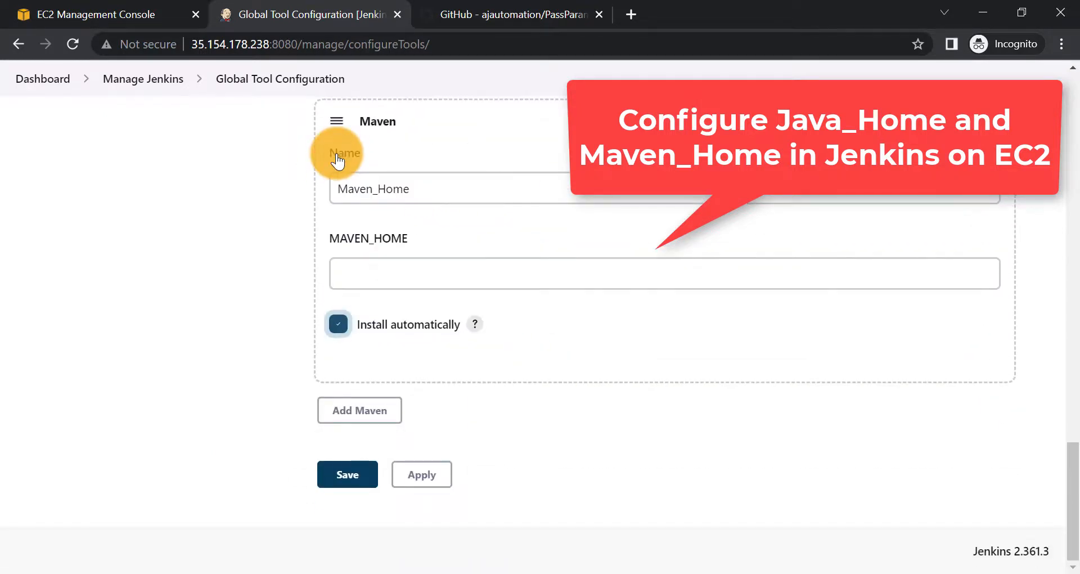
{"action": "left_click", "coordinate": [374, 269]}
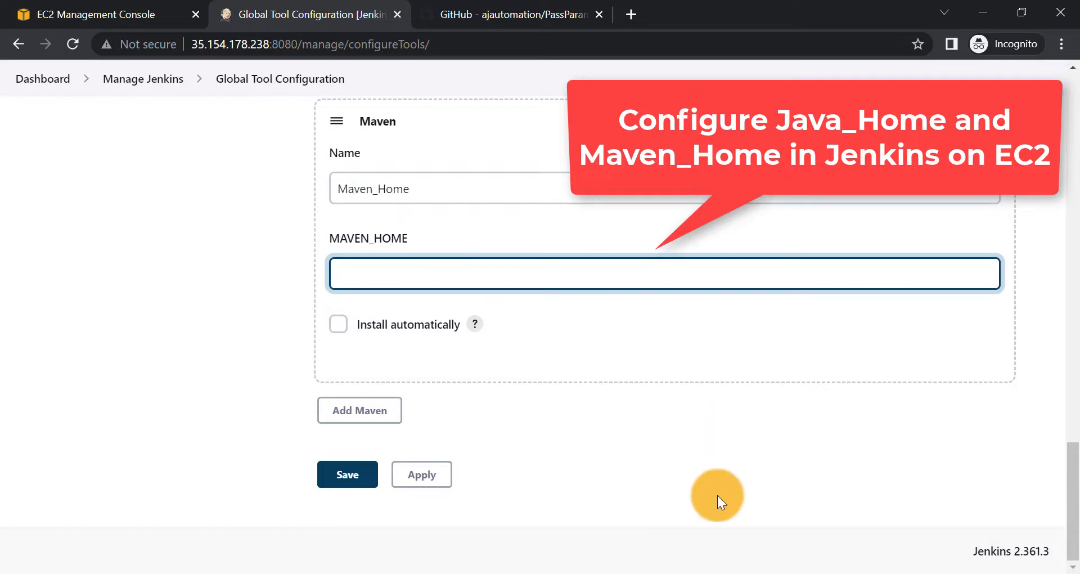
{"action": "type", "text": "/usr/s"}
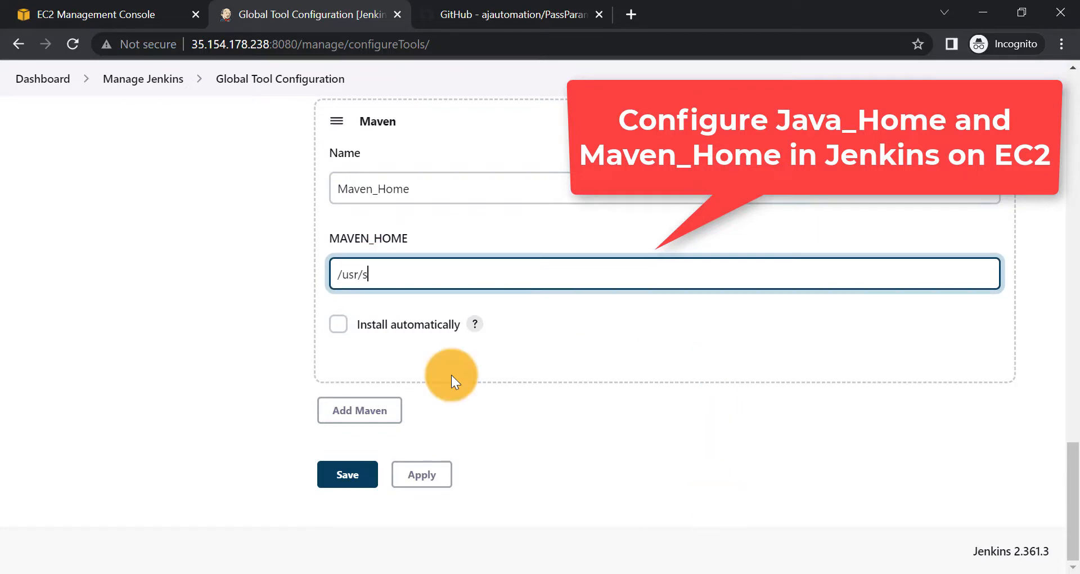
{"action": "type", "text": "hare/maven"}
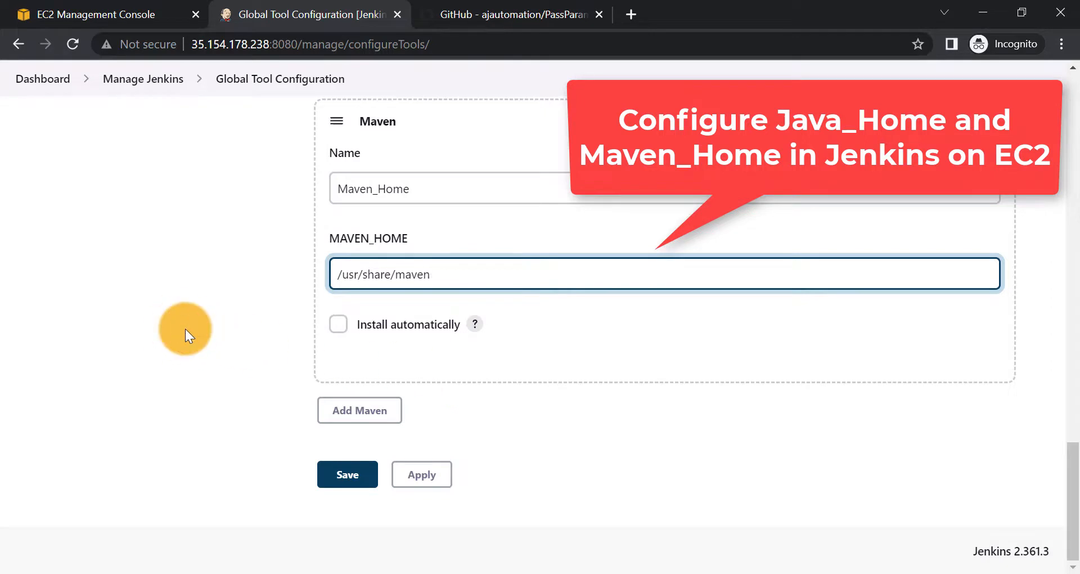
{"action": "left_click", "coordinate": [185, 329]}
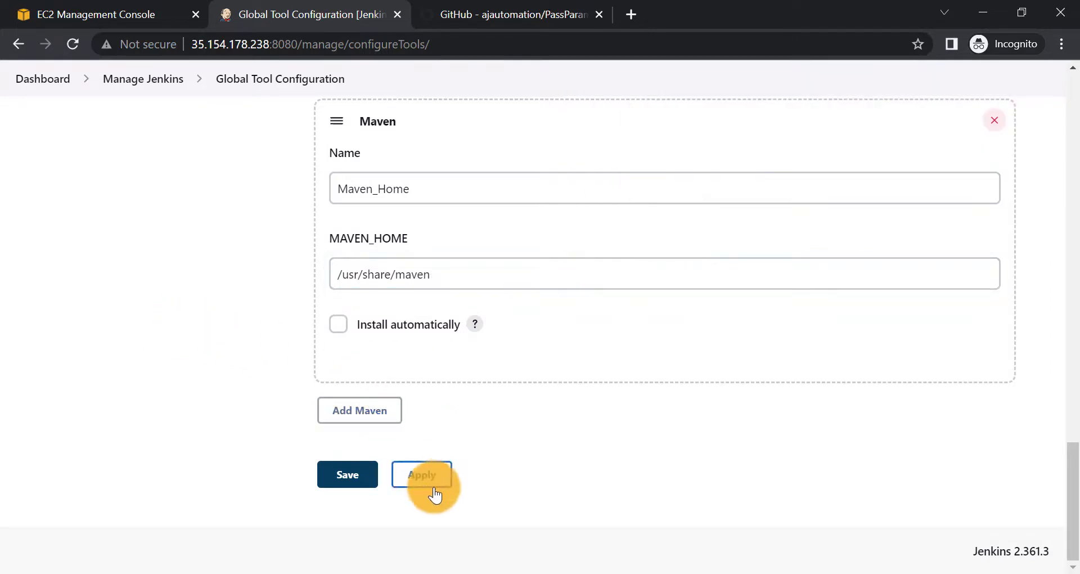
{"action": "left_click", "coordinate": [414, 474]}
{"action": "left_click", "coordinate": [354, 474]}
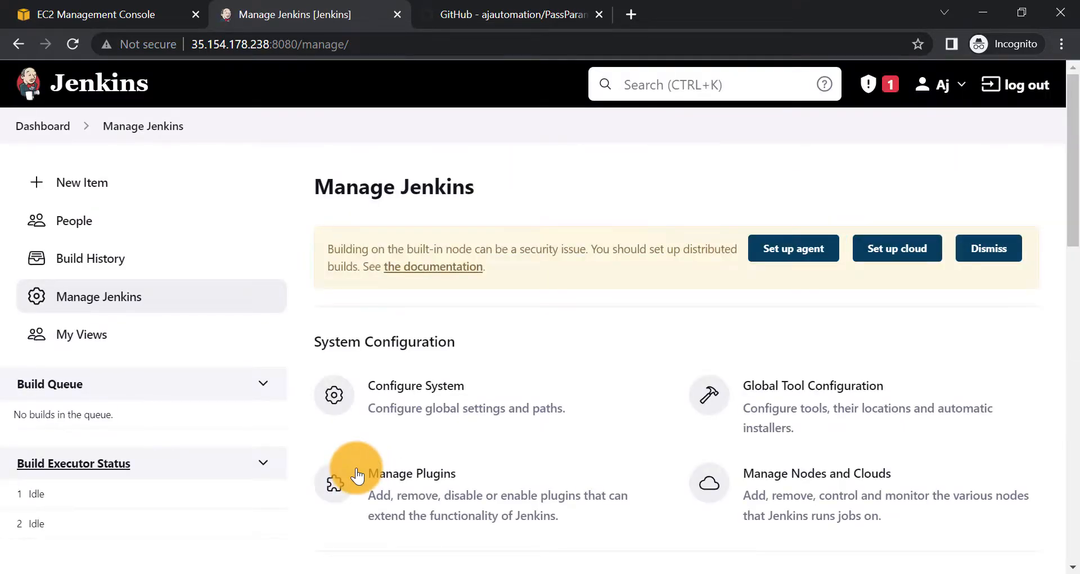
- Install the Maven Integration plugin from the Available plugins filtered by 'maven', letting Jenkins restart
{"action": "scroll", "coordinate": [585, 500], "scroll_direction": "down", "scroll_amount": 3}
{"action": "scroll", "coordinate": [587, 501], "scroll_direction": "up", "scroll_amount": 1}
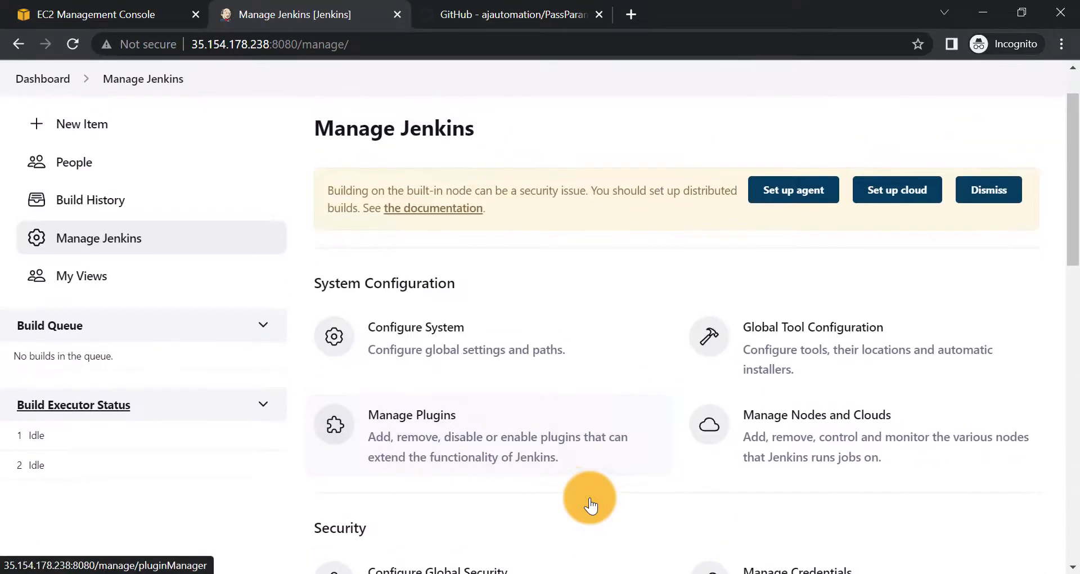
{"action": "left_click", "coordinate": [475, 458]}
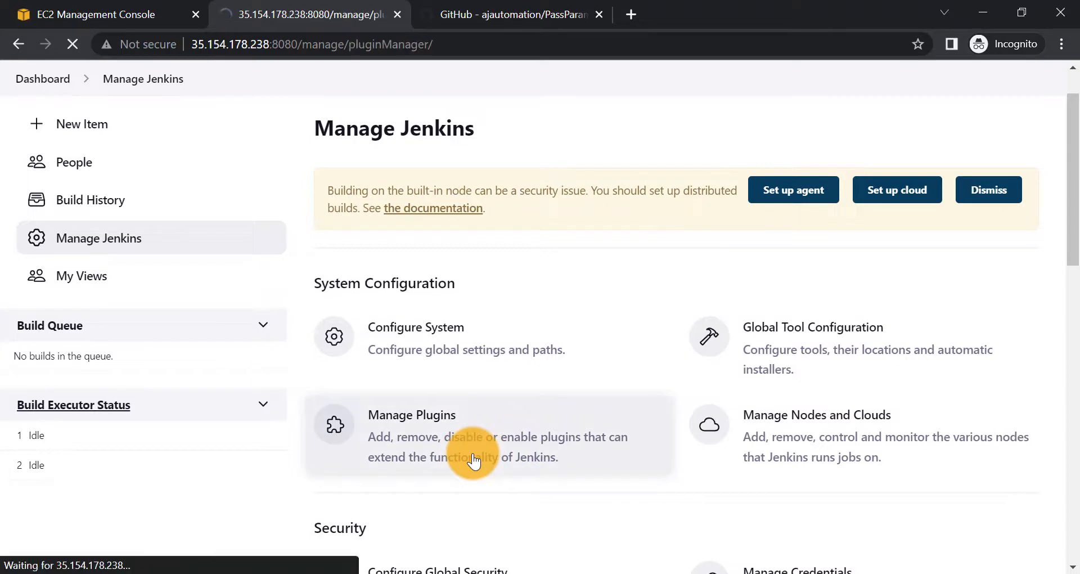
{"action": "left_click", "coordinate": [424, 243]}
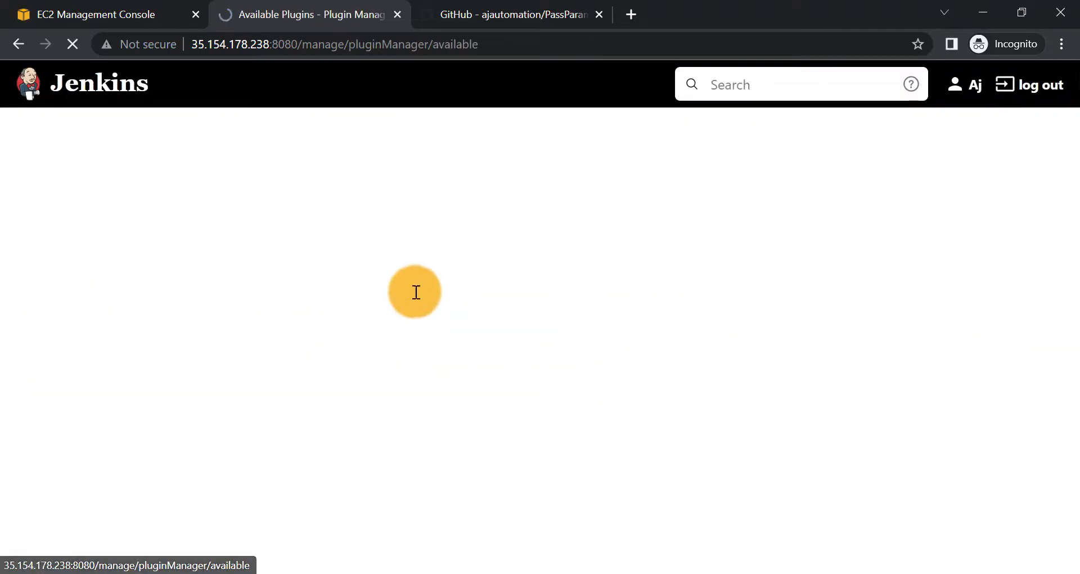
{"action": "left_click", "coordinate": [406, 306]}
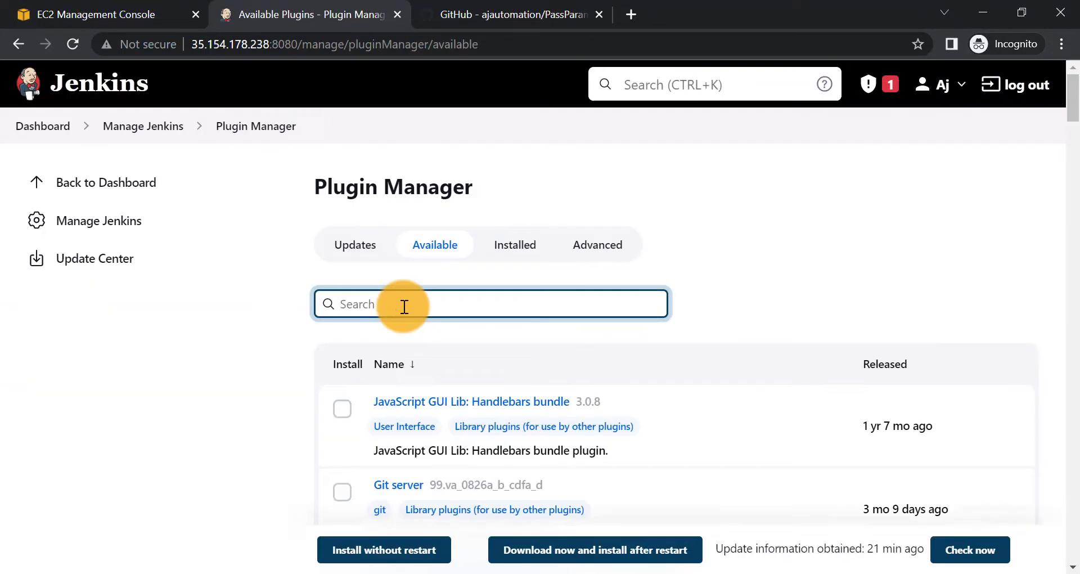
{"action": "type", "text": "maven"}
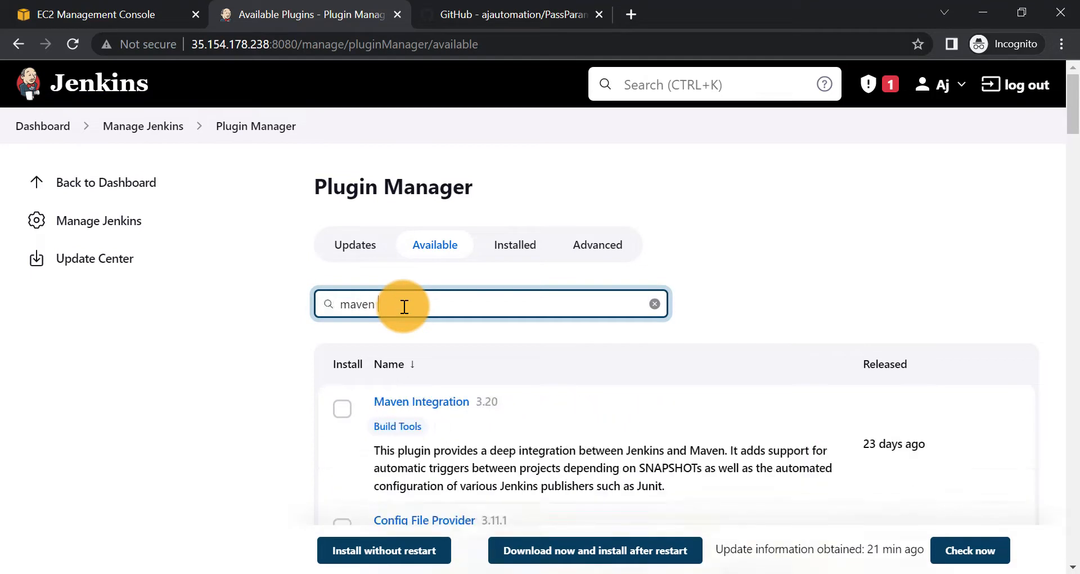
{"action": "left_click", "coordinate": [341, 406]}
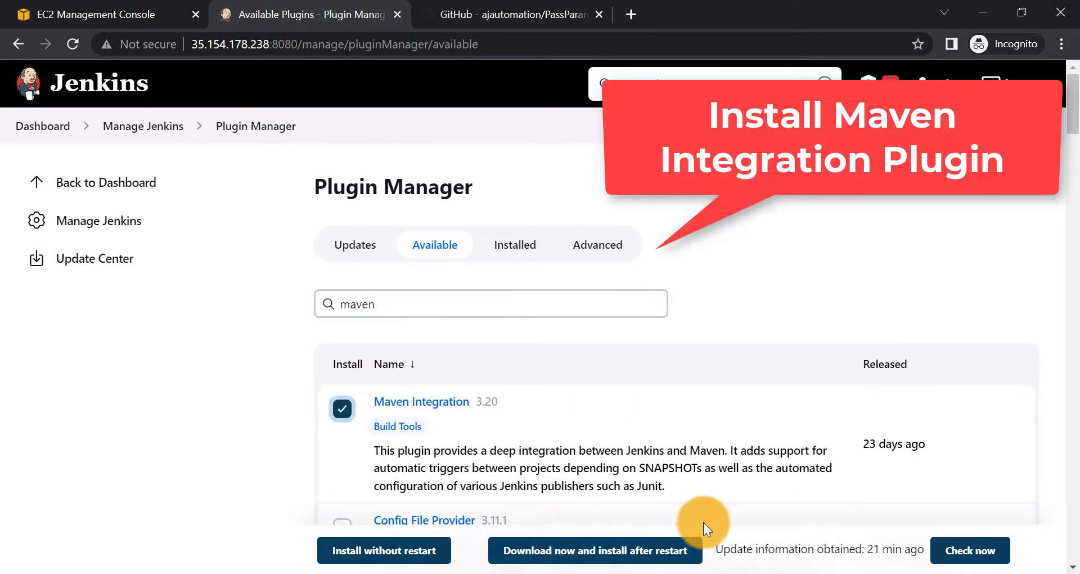
{"action": "left_click", "coordinate": [421, 551]}
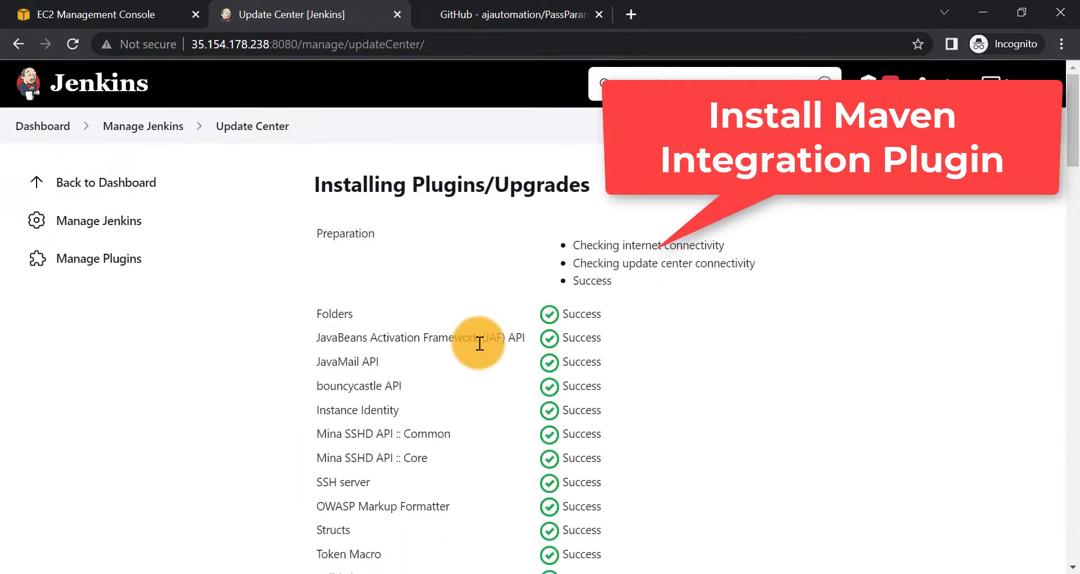
{"action": "scroll", "coordinate": [479, 343], "scroll_direction": "down", "scroll_amount": 20}
{"action": "scroll", "coordinate": [478, 343], "scroll_direction": "down", "scroll_amount": 15}
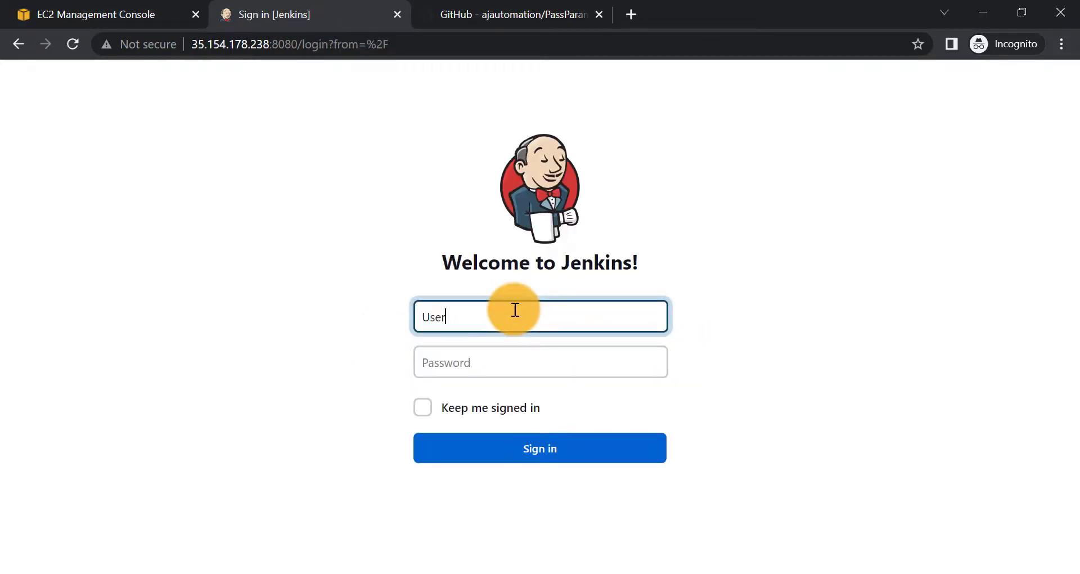
- Sign back in to Jenkins with the account password and return to the Jenkins dashboard
{"action": "key", "text": "Tab"}
{"action": "type", "text": "p"}
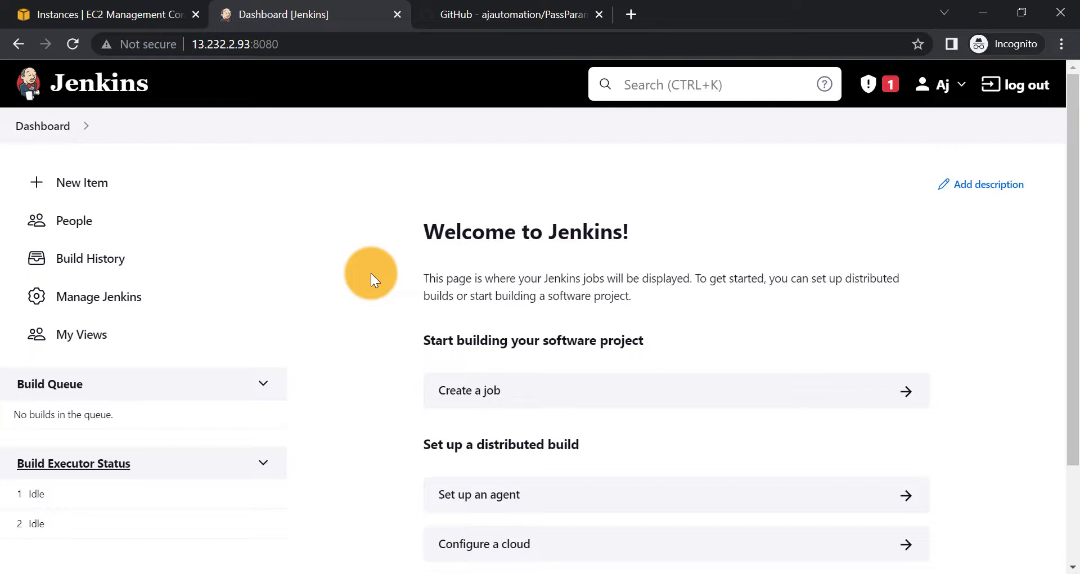
{"action": "left_click", "coordinate": [522, 10]}
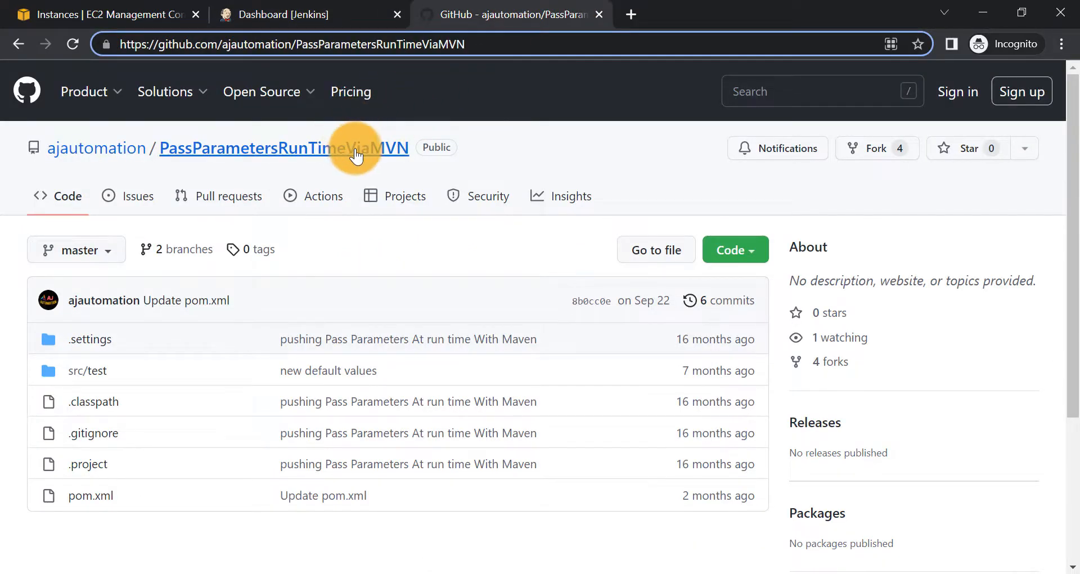
{"action": "left_click", "coordinate": [307, 14]}
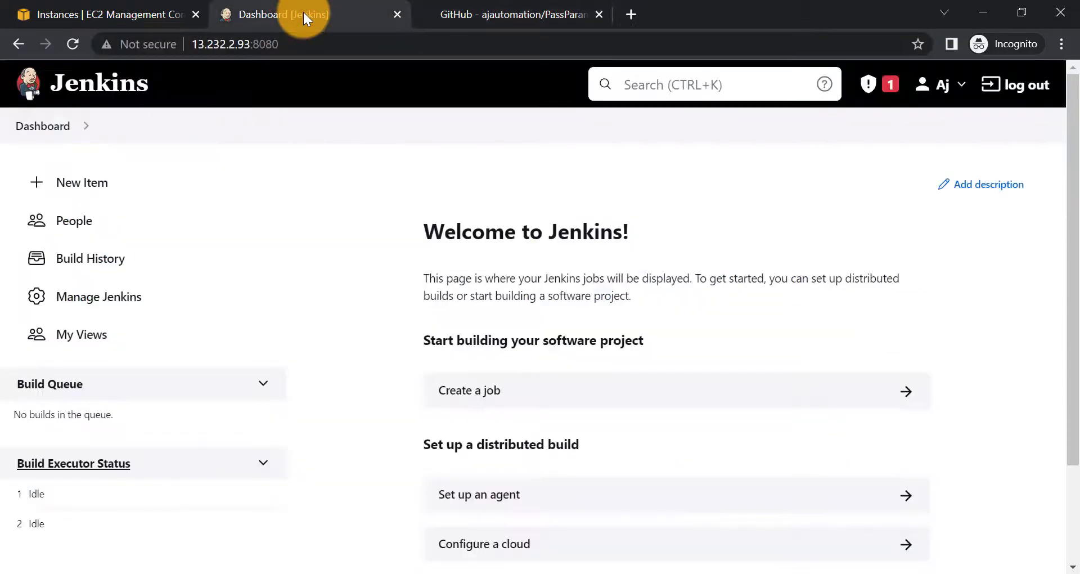
- Create a new Jenkins item named Maven1 of type Maven project
{"action": "left_click", "coordinate": [52, 179]}
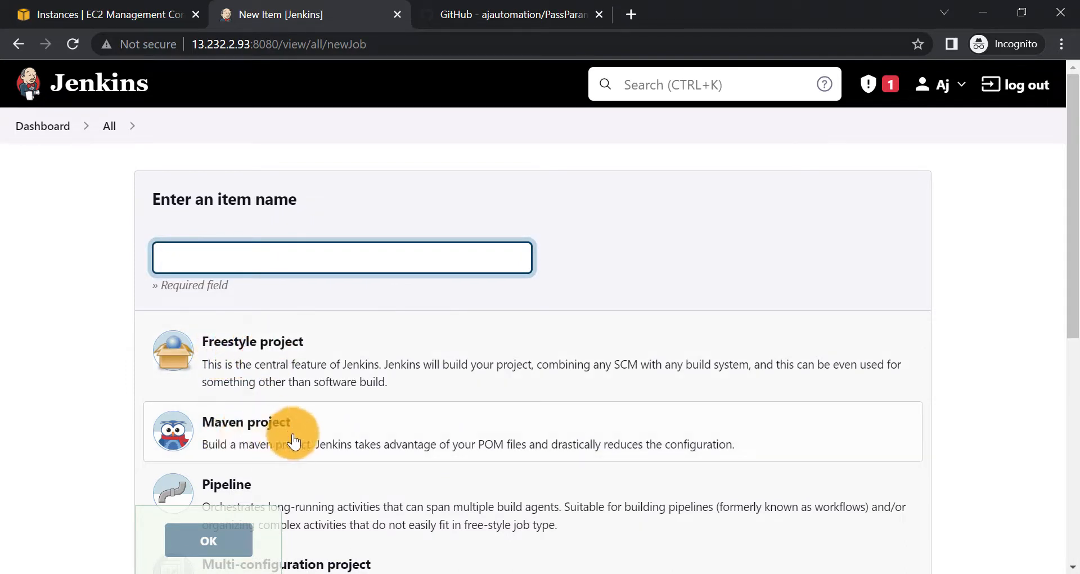
{"action": "left_click", "coordinate": [217, 432]}
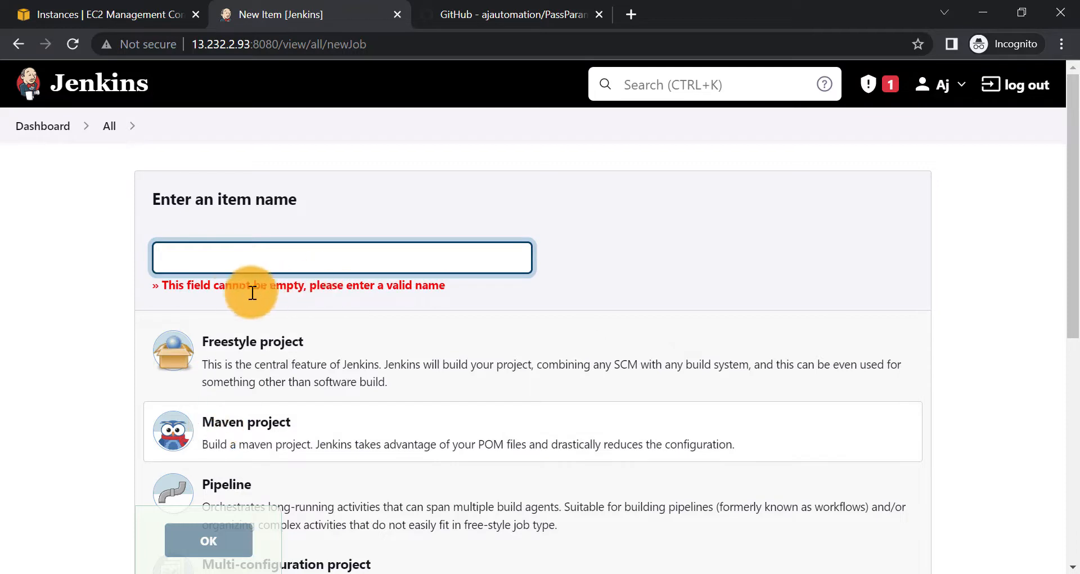
{"action": "type", "text": "Maven1"}
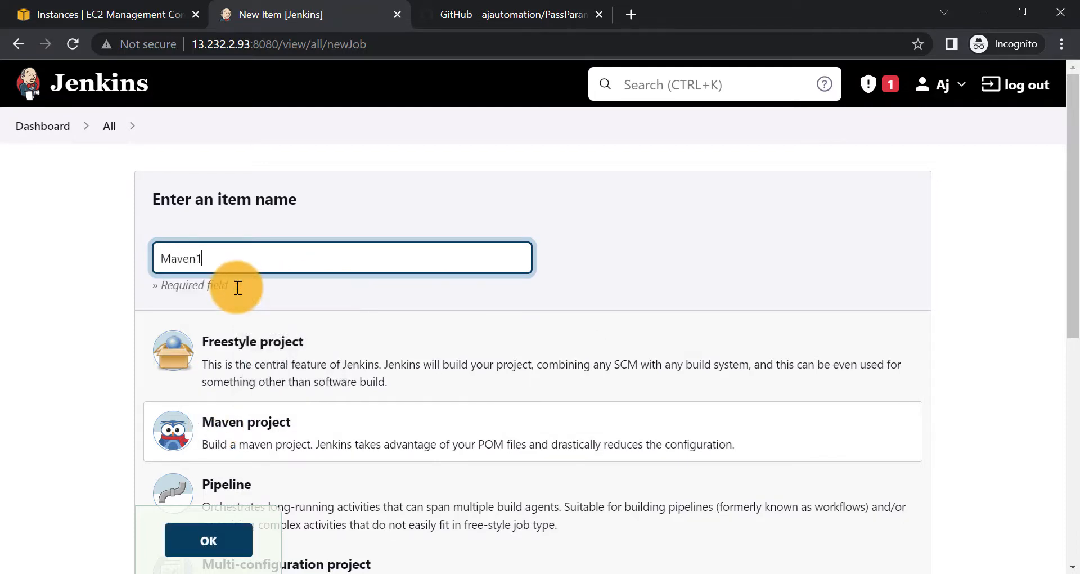
{"action": "scroll", "coordinate": [238, 287], "scroll_direction": "down", "scroll_amount": 1}
{"action": "left_click", "coordinate": [242, 348]}
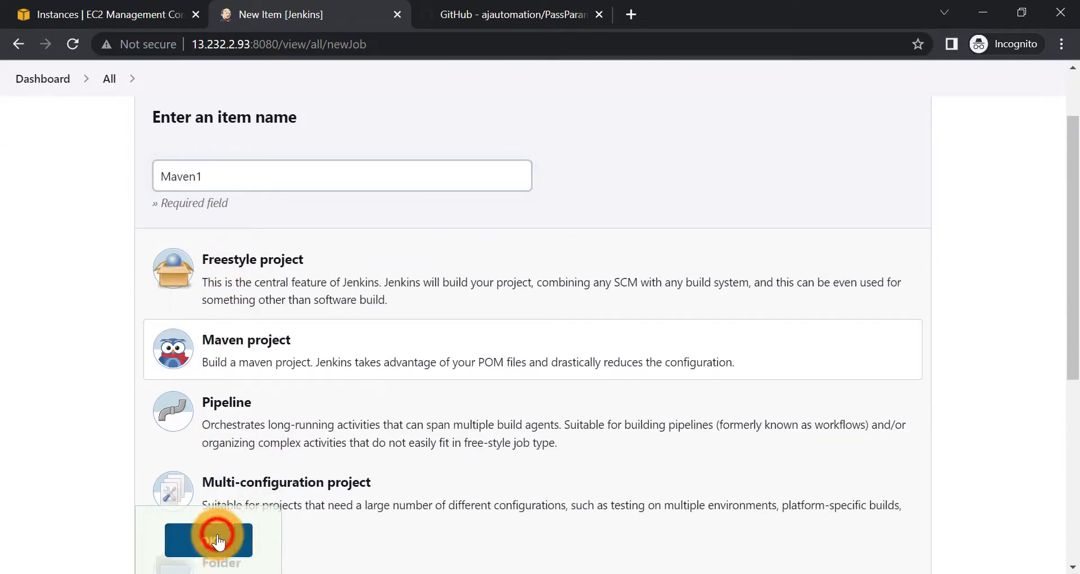
{"action": "left_click", "coordinate": [217, 540]}
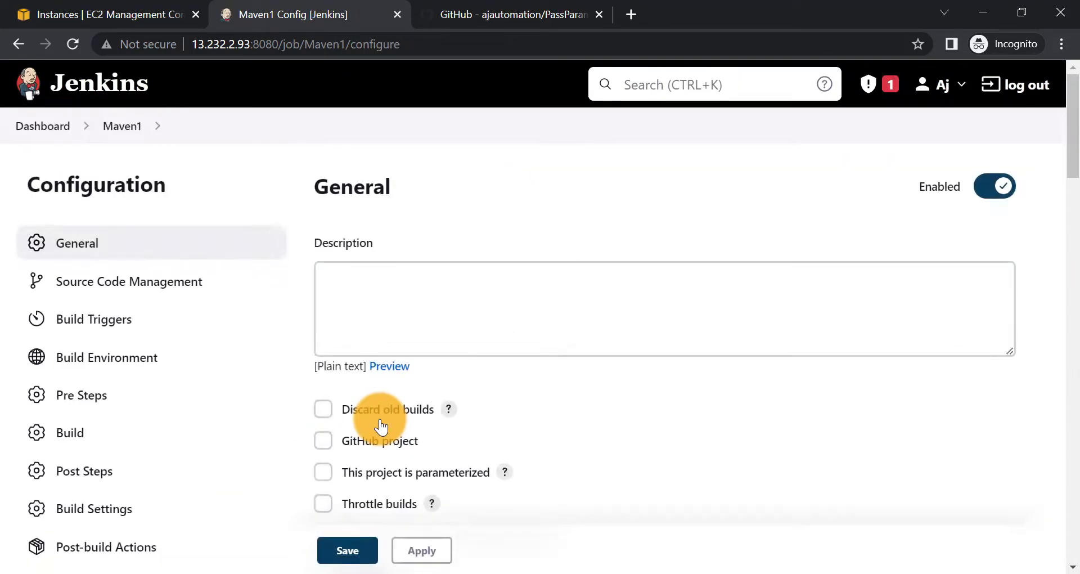
- Switch Maven1's source code management to Git and paste the PassParametersRunTimeViaMVN GitHub URL as Repository URL
{"action": "scroll", "coordinate": [379, 416], "scroll_direction": "down", "scroll_amount": 7}
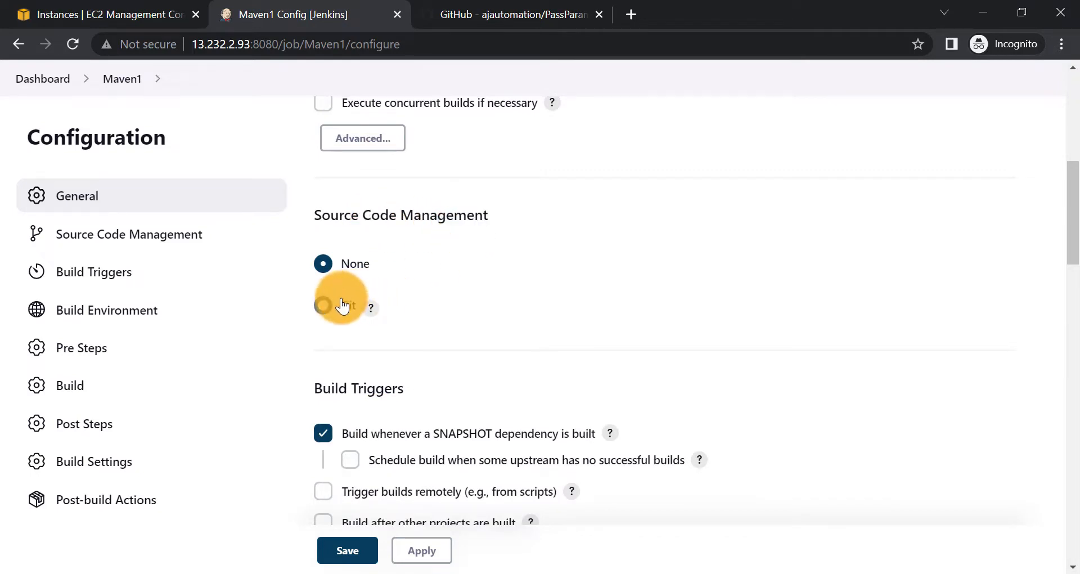
{"action": "left_click", "coordinate": [324, 309]}
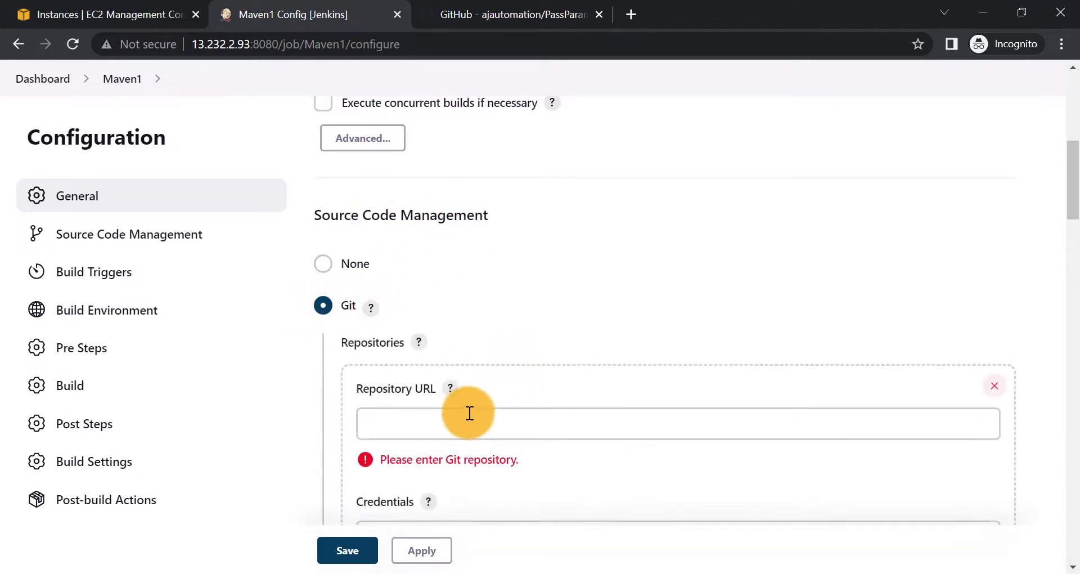
{"action": "left_click", "coordinate": [401, 437]}
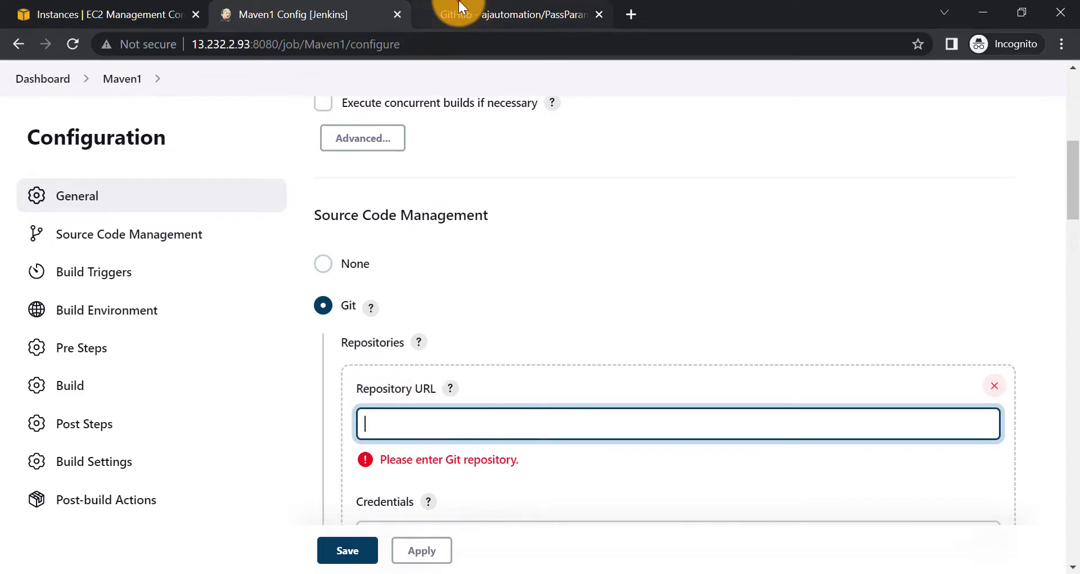
{"action": "left_click", "coordinate": [467, 17]}
{"action": "left_click", "coordinate": [482, 36]}
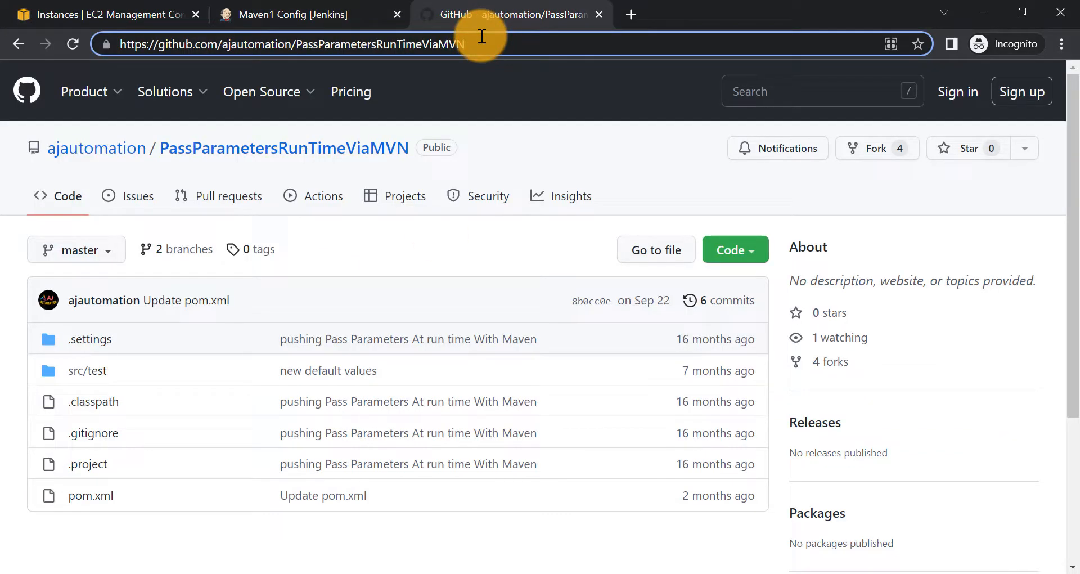
{"action": "left_click", "coordinate": [482, 36]}
{"action": "key", "text": "ctrl+c"}
{"action": "left_click", "coordinate": [312, 12]}
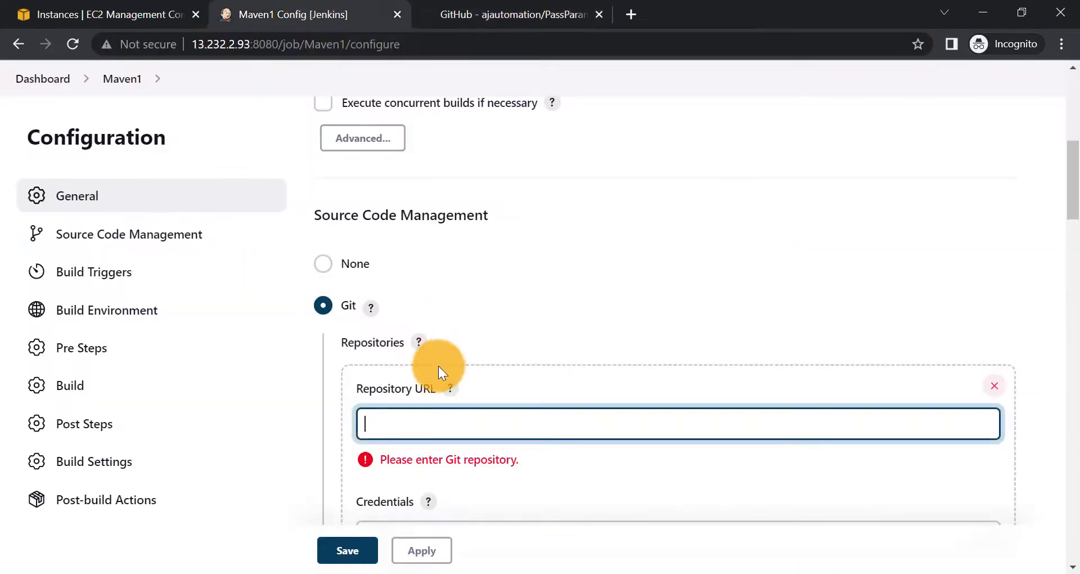
{"action": "key", "text": "ctrl+v"}
{"action": "scroll", "coordinate": [571, 364], "scroll_direction": "down", "scroll_amount": 3}
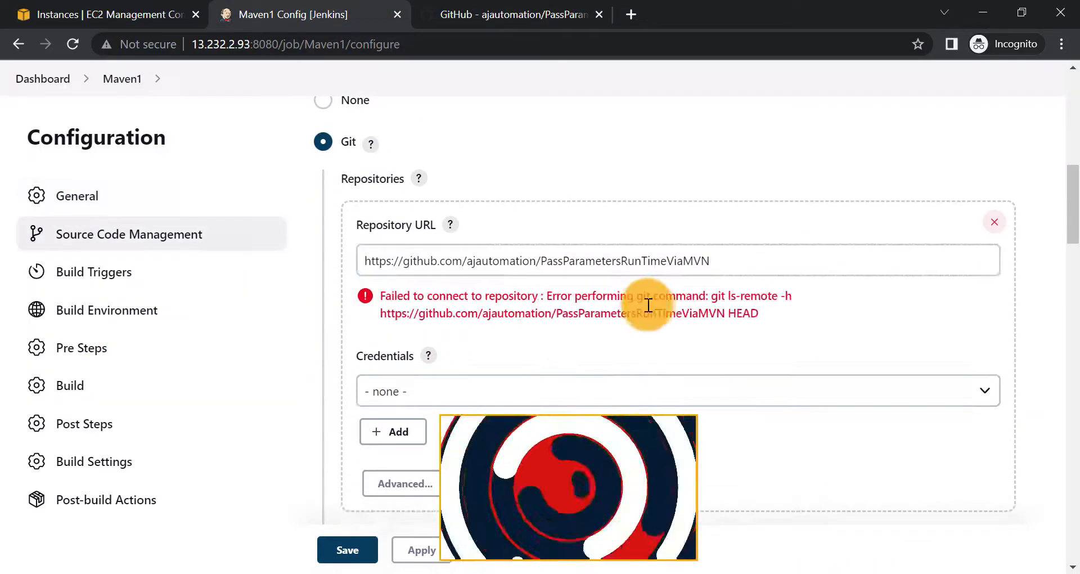
{"action": "left_click_drag", "start_coordinate": [380, 295], "coordinate": [771, 315]}
{"action": "left_click", "coordinate": [656, 304]}
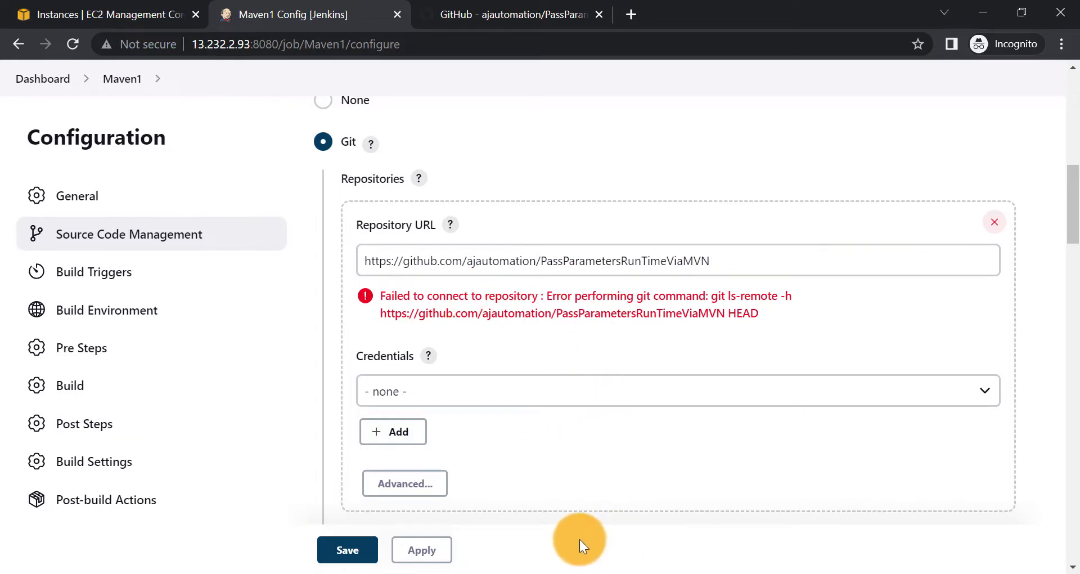
- Run sudo yum install git-core on the EC2 server, then reload Maven1's configuration page
{"action": "key", "text": "alt+Tab"}
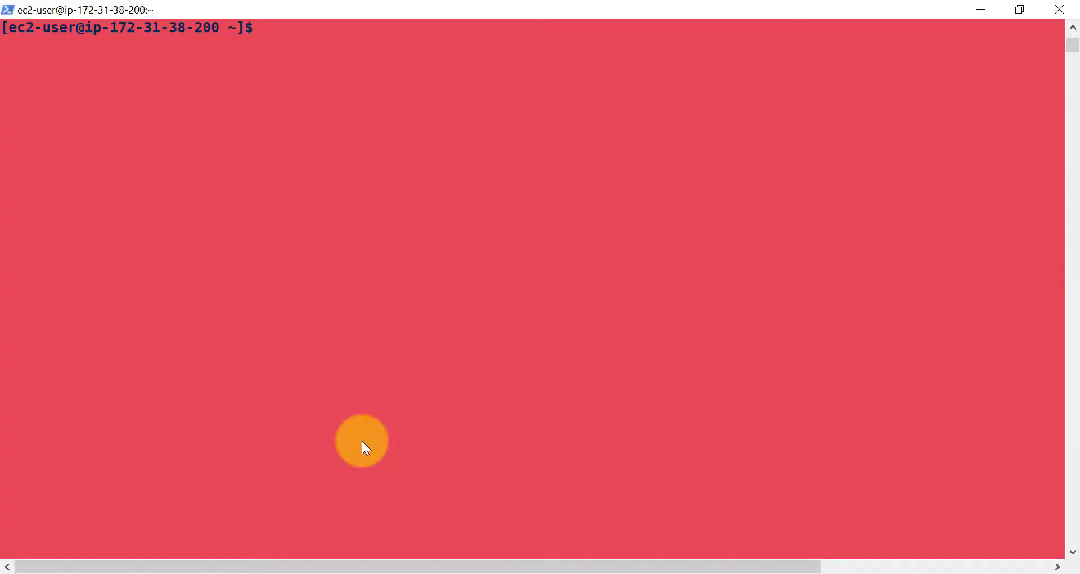
{"action": "right_click", "coordinate": [362, 441]}
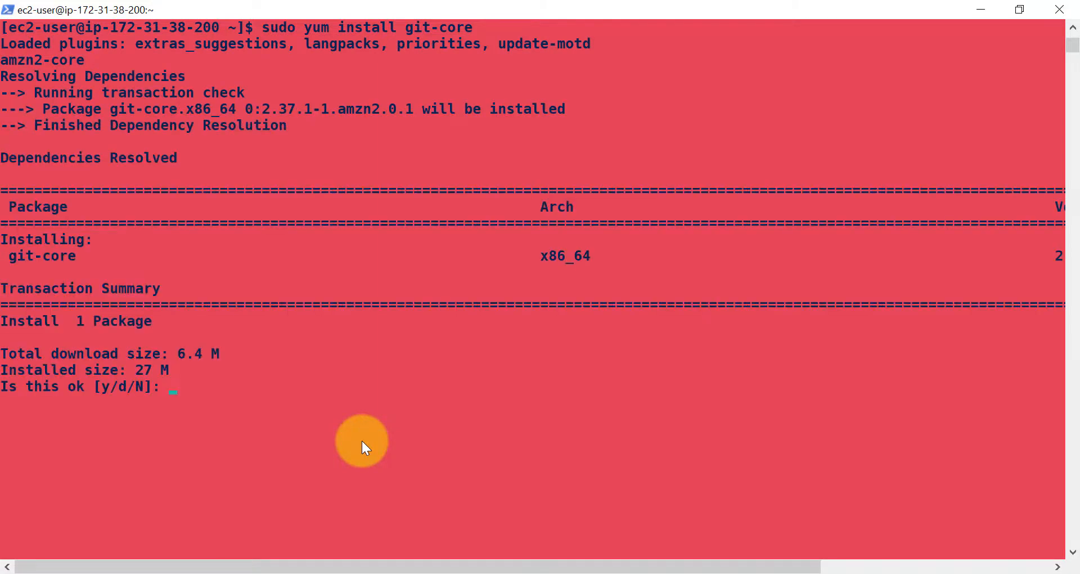
{"action": "key", "text": "Return"}
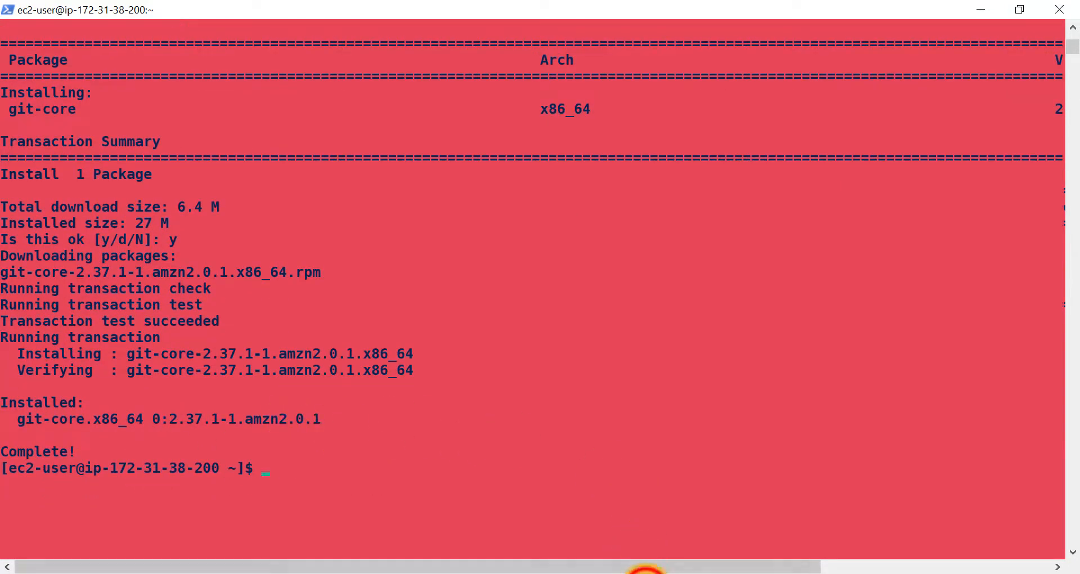
{"action": "left_click", "coordinate": [645, 573]}
{"action": "left_click", "coordinate": [68, 44]}
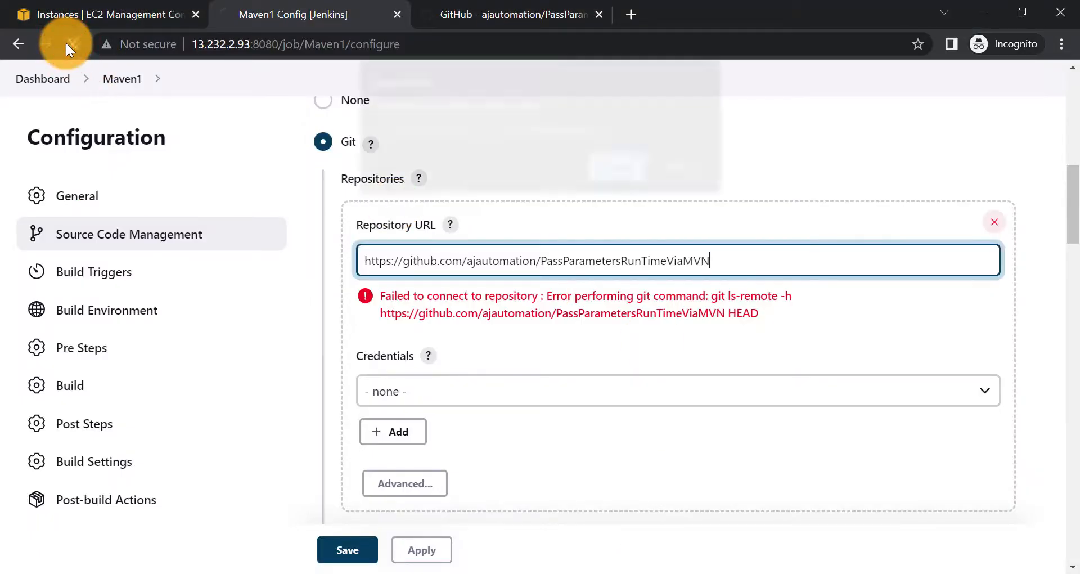
- Select Git again and paste the PassParametersRunTimeViaMVN repository URL, letting it validate without error
{"action": "left_click", "coordinate": [593, 167]}
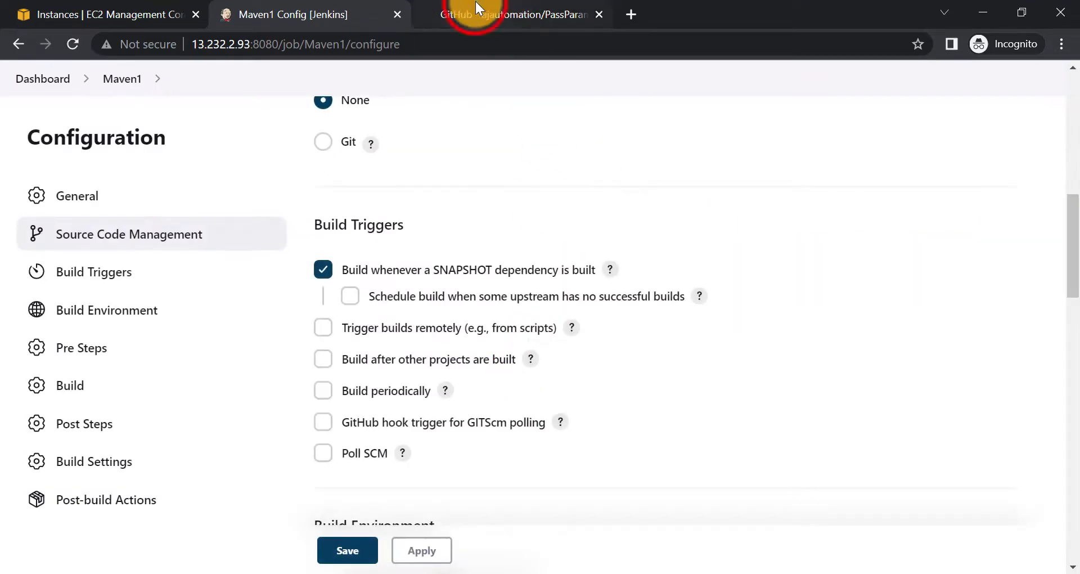
{"action": "left_click", "coordinate": [475, 2]}
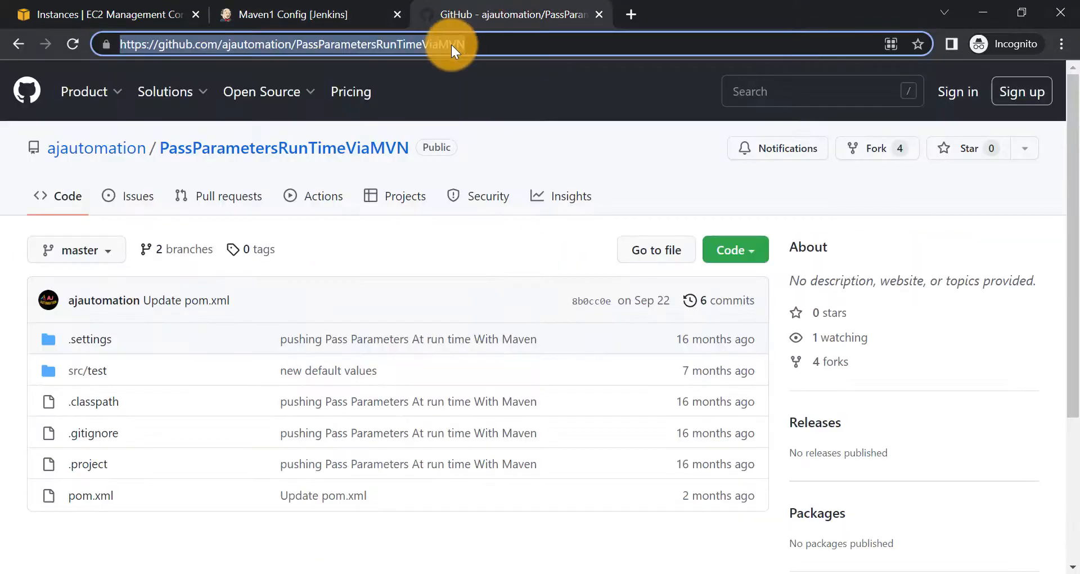
{"action": "left_click", "coordinate": [231, 9]}
{"action": "scroll", "coordinate": [455, 378], "scroll_direction": "down", "scroll_amount": 3}
{"action": "scroll", "coordinate": [454, 378], "scroll_direction": "down", "scroll_amount": 6}
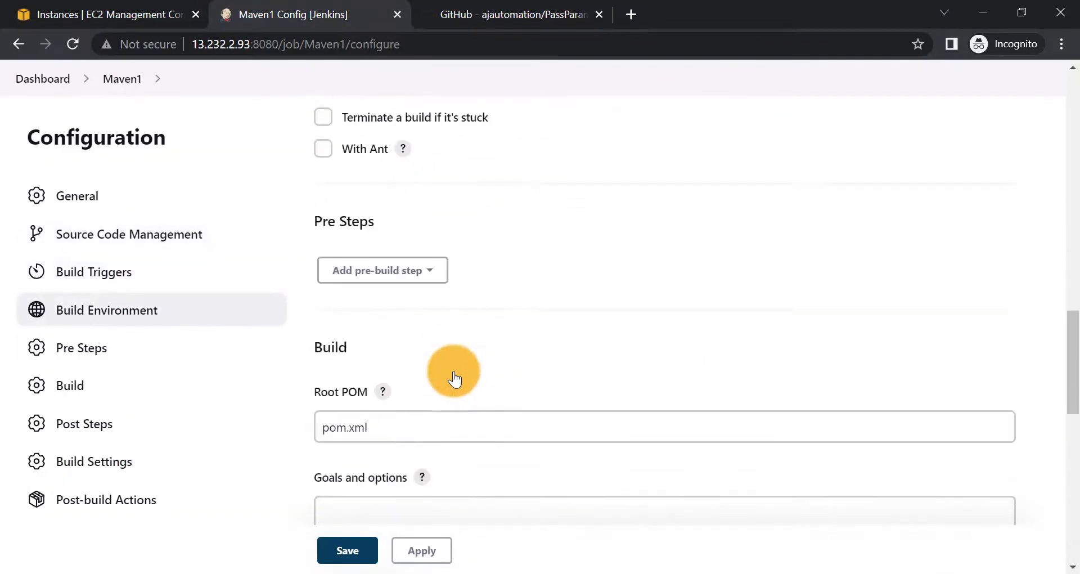
{"action": "scroll", "coordinate": [453, 372], "scroll_direction": "up", "scroll_amount": 10}
{"action": "scroll", "coordinate": [454, 378], "scroll_direction": "up", "scroll_amount": 3}
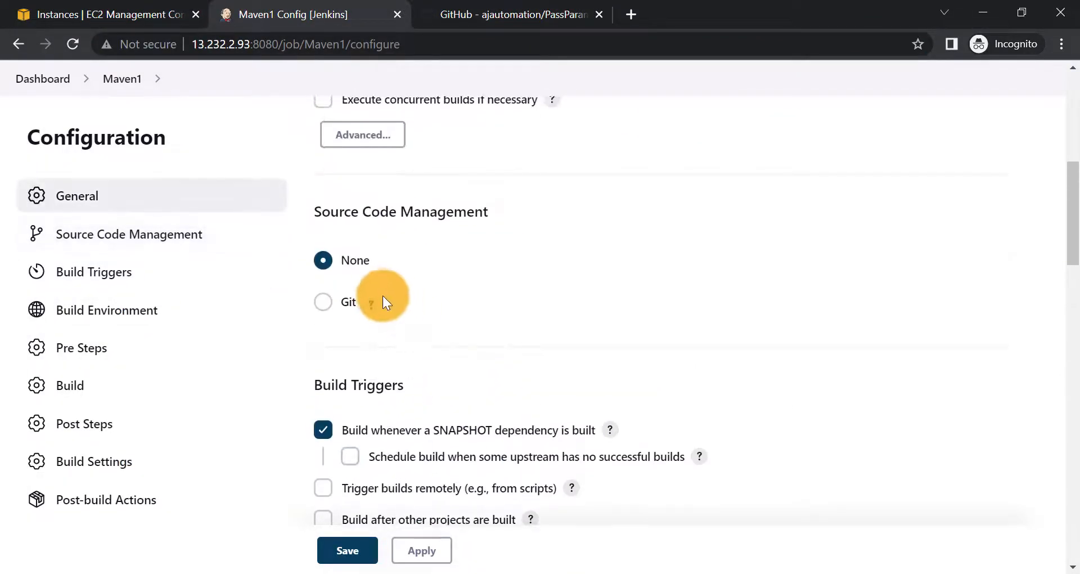
{"action": "left_click", "coordinate": [334, 310]}
{"action": "left_click", "coordinate": [437, 422]}
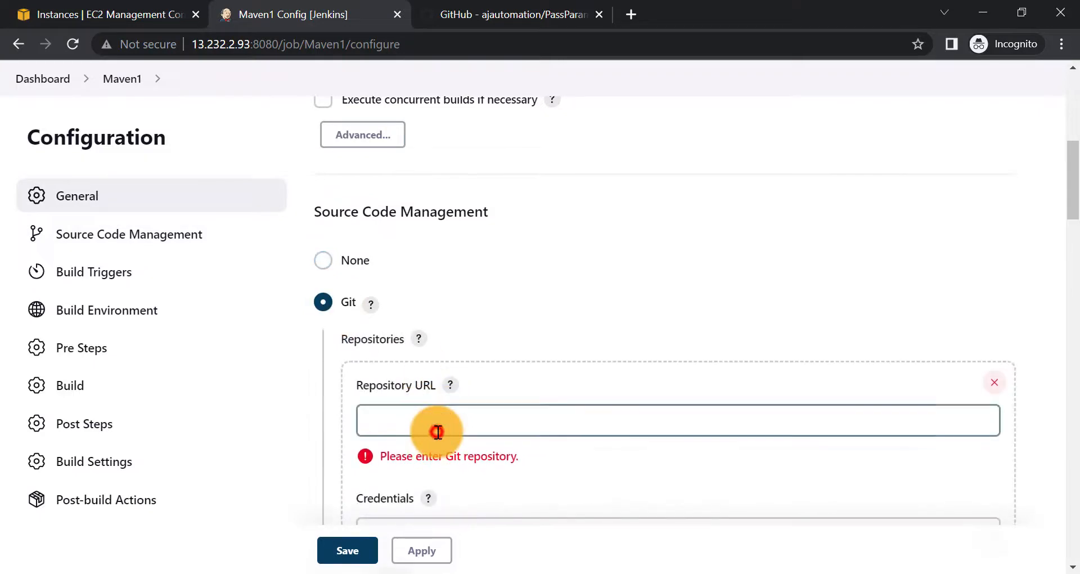
{"action": "type", "text": "https://github.com/ajautomation/PassParametersRunTimeViaMVN"}
{"action": "scroll", "coordinate": [362, 430], "scroll_direction": "down", "scroll_amount": 1}
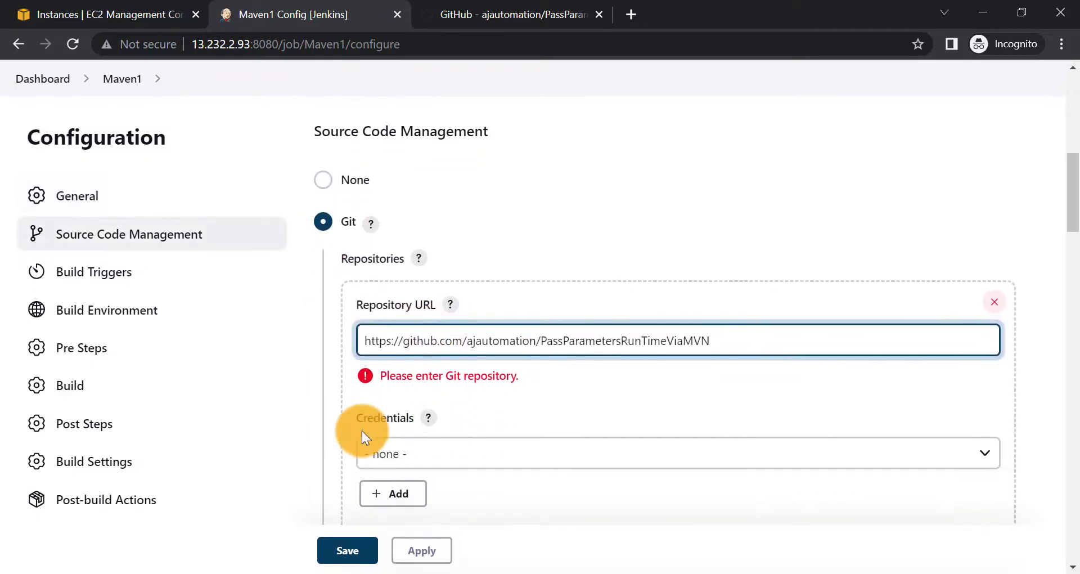
{"action": "left_click", "coordinate": [326, 422]}
- Confirm the Branch Specifier */master matches the repository's master branch listed on GitHub
{"action": "scroll", "coordinate": [468, 319], "scroll_direction": "down", "scroll_amount": 1}
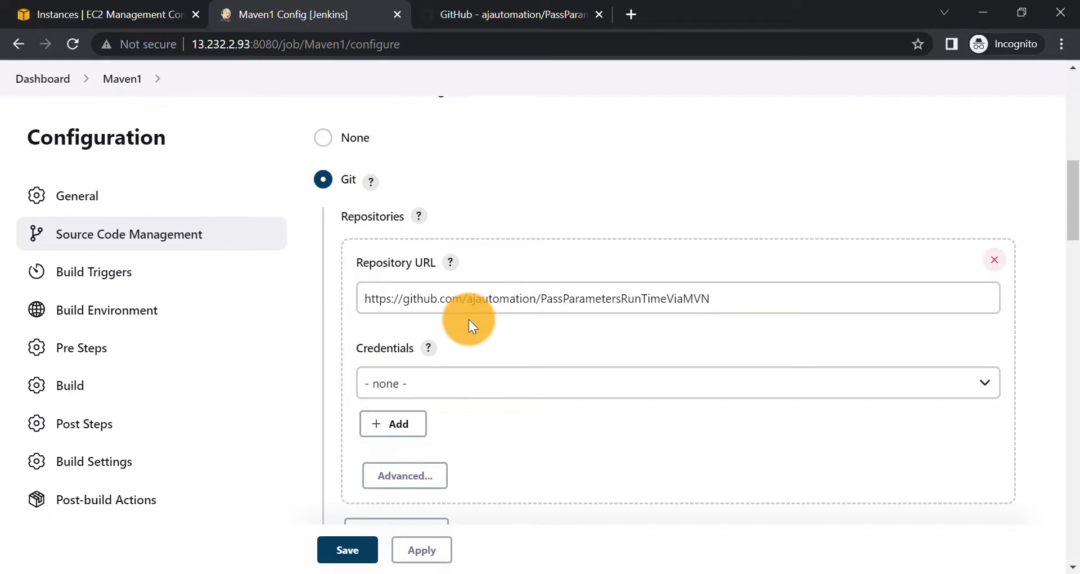
{"action": "scroll", "coordinate": [456, 334], "scroll_direction": "down", "scroll_amount": 3}
{"action": "scroll", "coordinate": [455, 334], "scroll_direction": "up", "scroll_amount": 1}
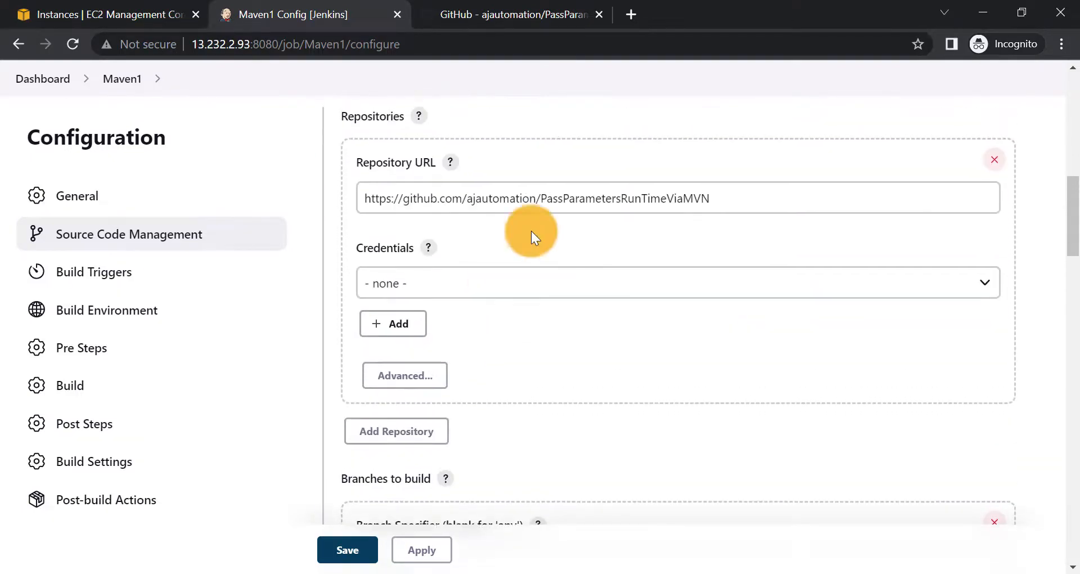
{"action": "scroll", "coordinate": [457, 339], "scroll_direction": "down", "scroll_amount": 2}
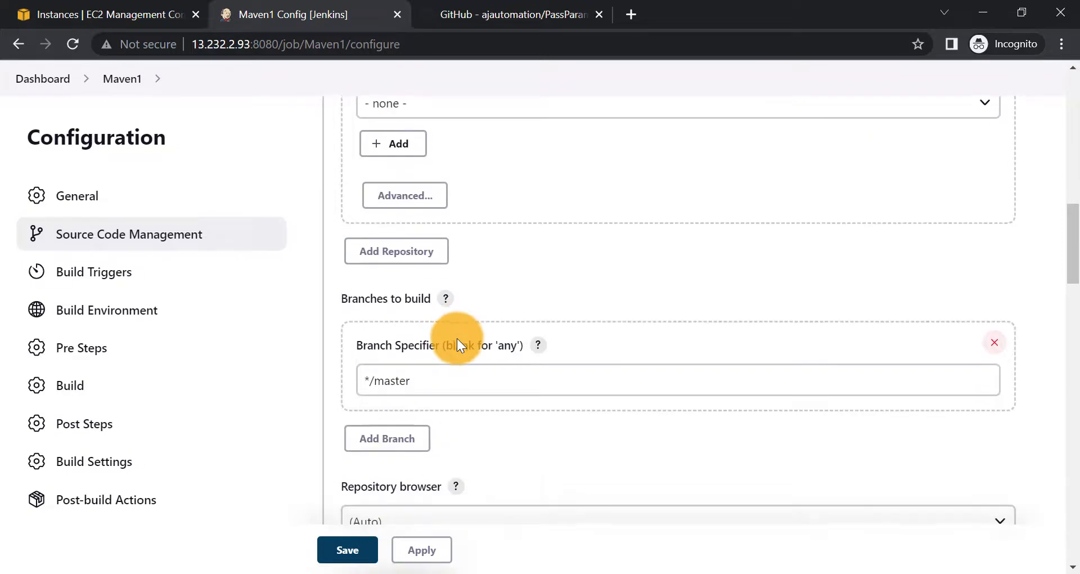
{"action": "left_click", "coordinate": [403, 329]}
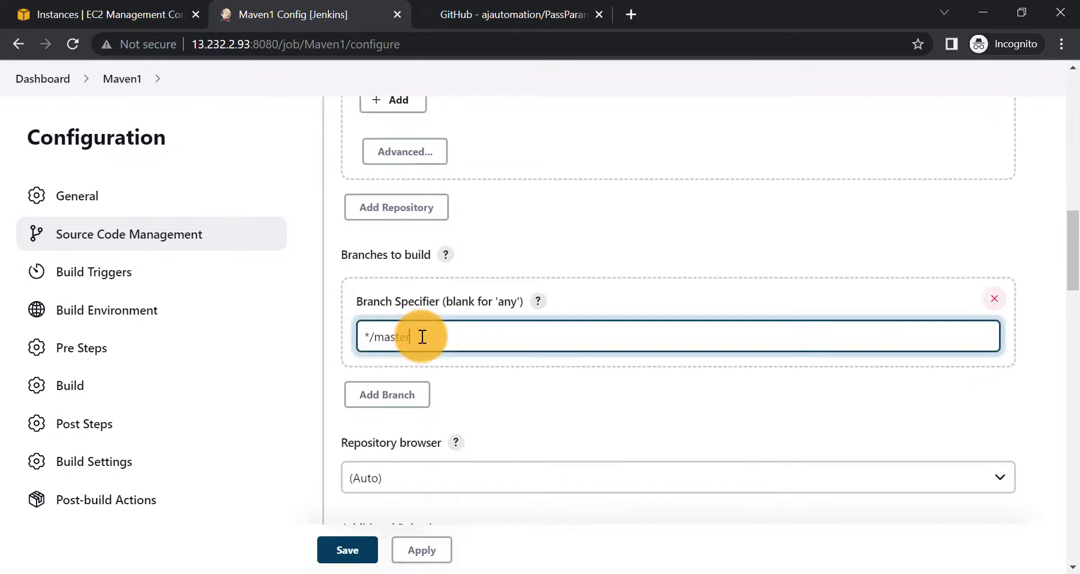
{"action": "left_click", "coordinate": [501, 14]}
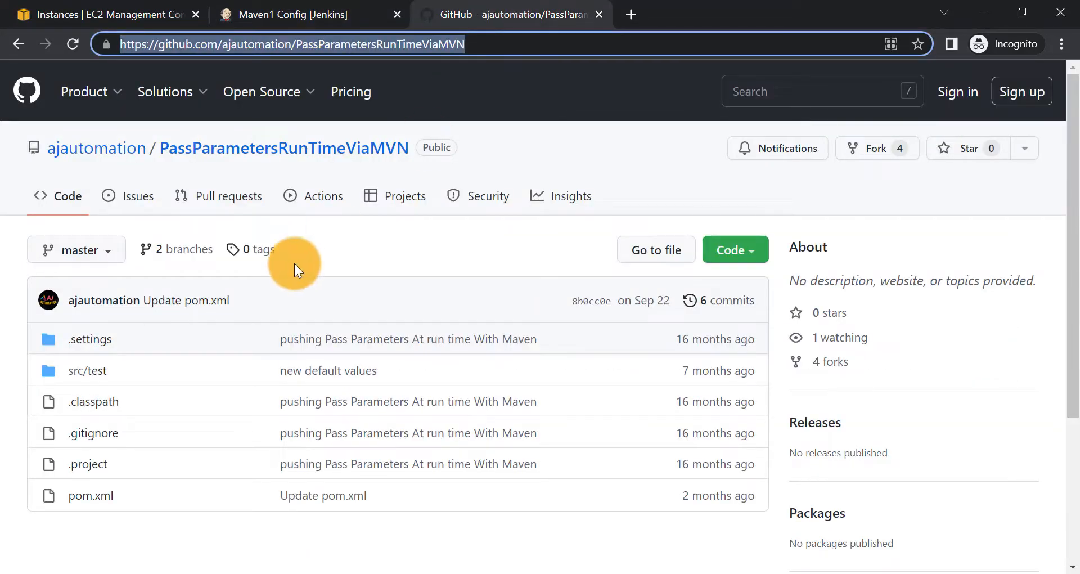
{"action": "left_click", "coordinate": [84, 249]}
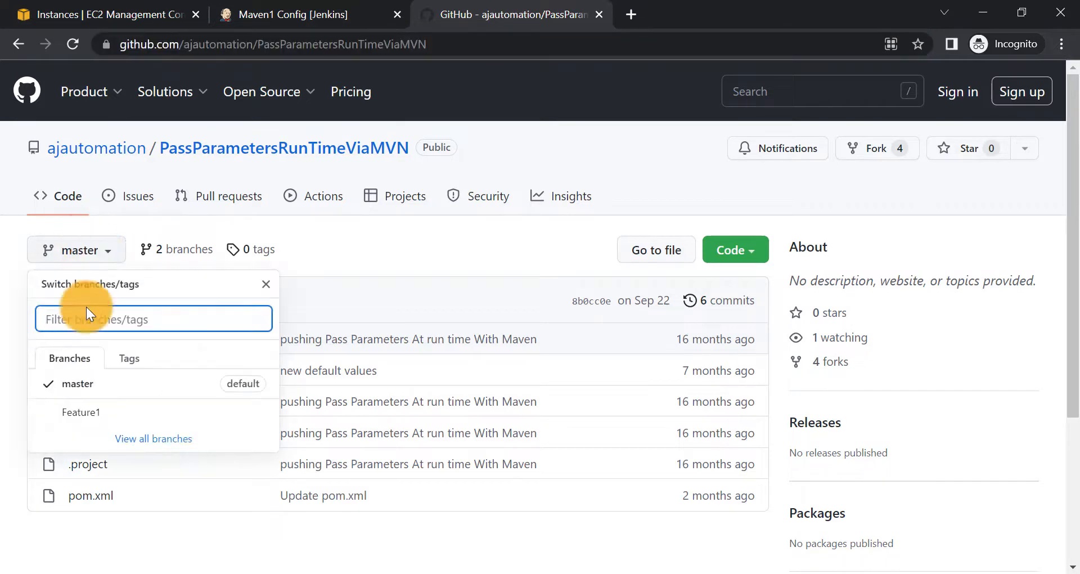
{"action": "left_click", "coordinate": [389, 259]}
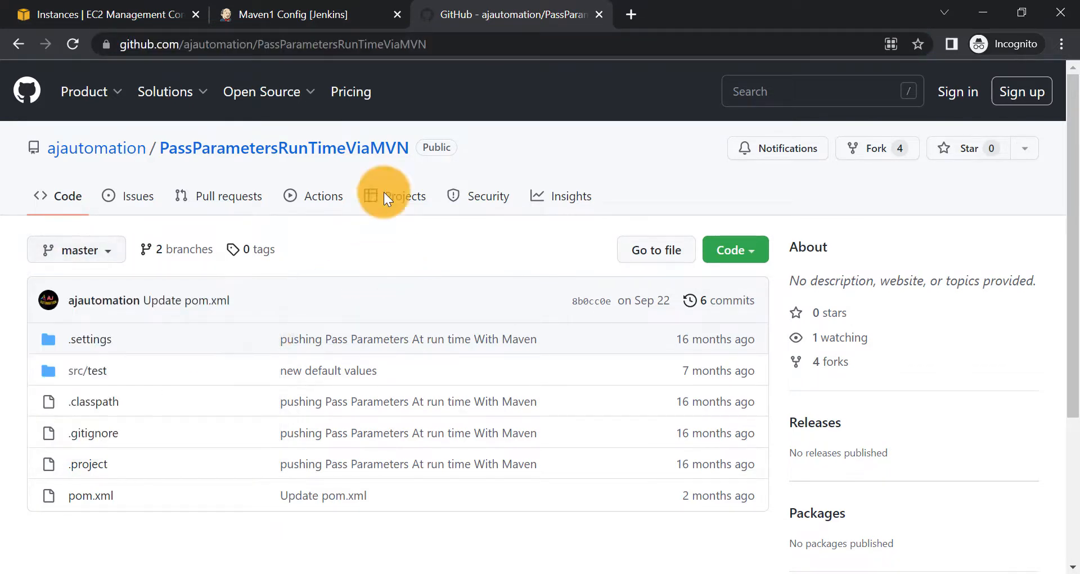
{"action": "left_click", "coordinate": [305, 21]}
{"action": "scroll", "coordinate": [422, 394], "scroll_direction": "down", "scroll_amount": 2}
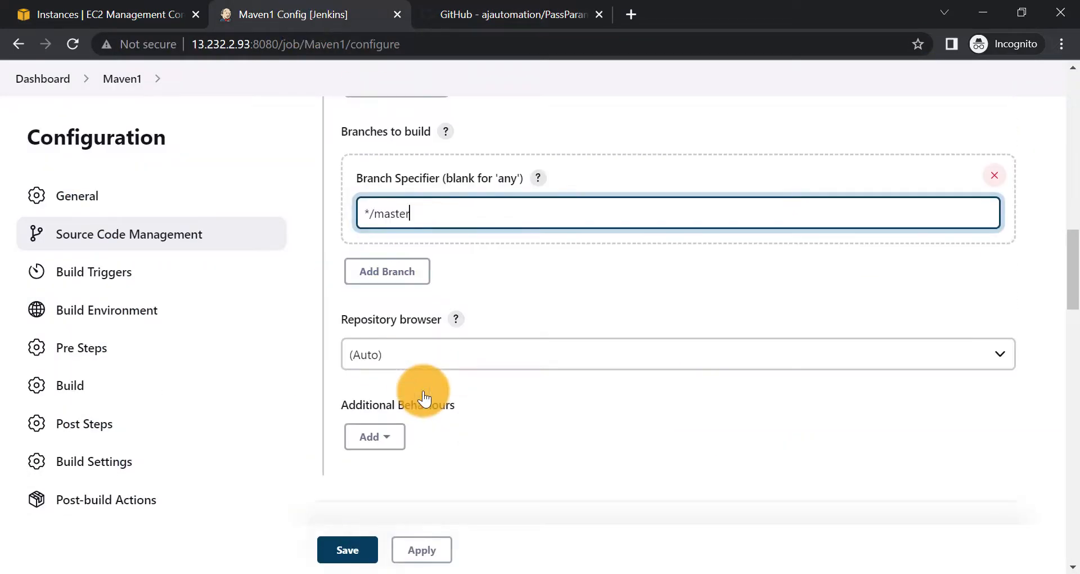
{"action": "scroll", "coordinate": [464, 342], "scroll_direction": "down", "scroll_amount": 12}
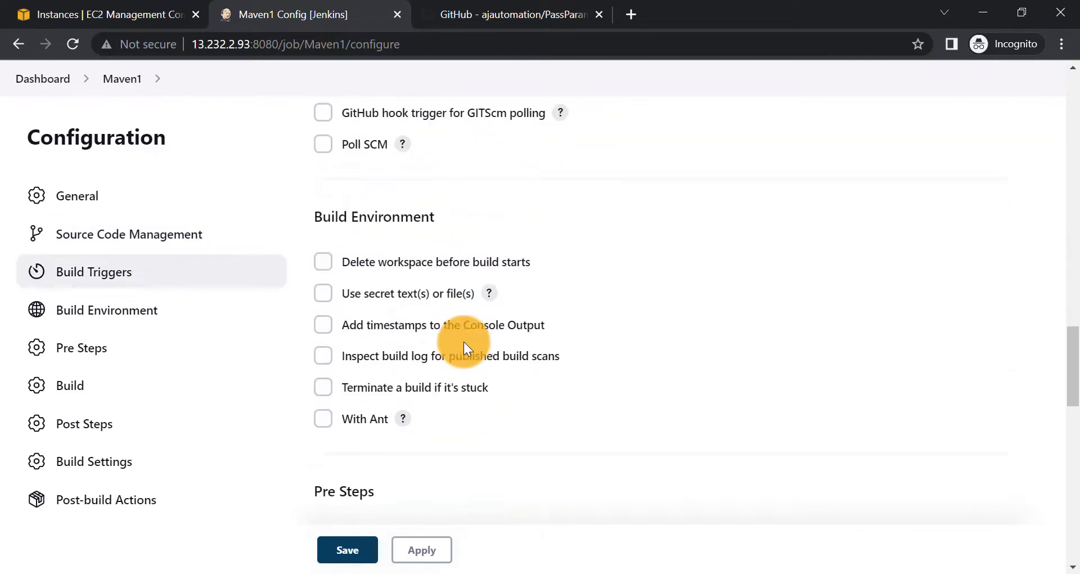
{"action": "scroll", "coordinate": [463, 342], "scroll_direction": "down", "scroll_amount": 4}
{"action": "left_click", "coordinate": [391, 275]}
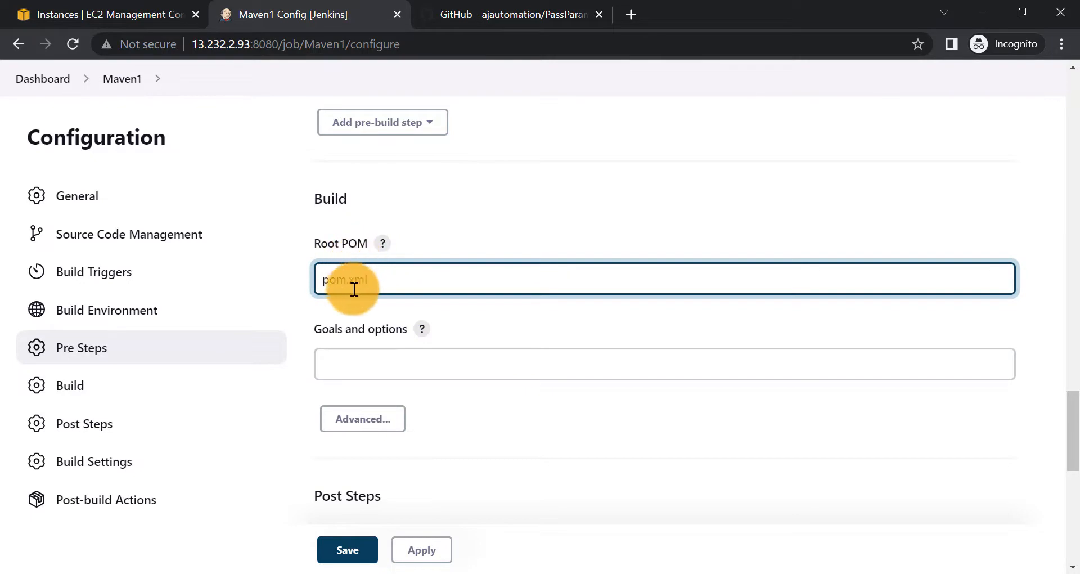
{"action": "left_click", "coordinate": [506, 14]}
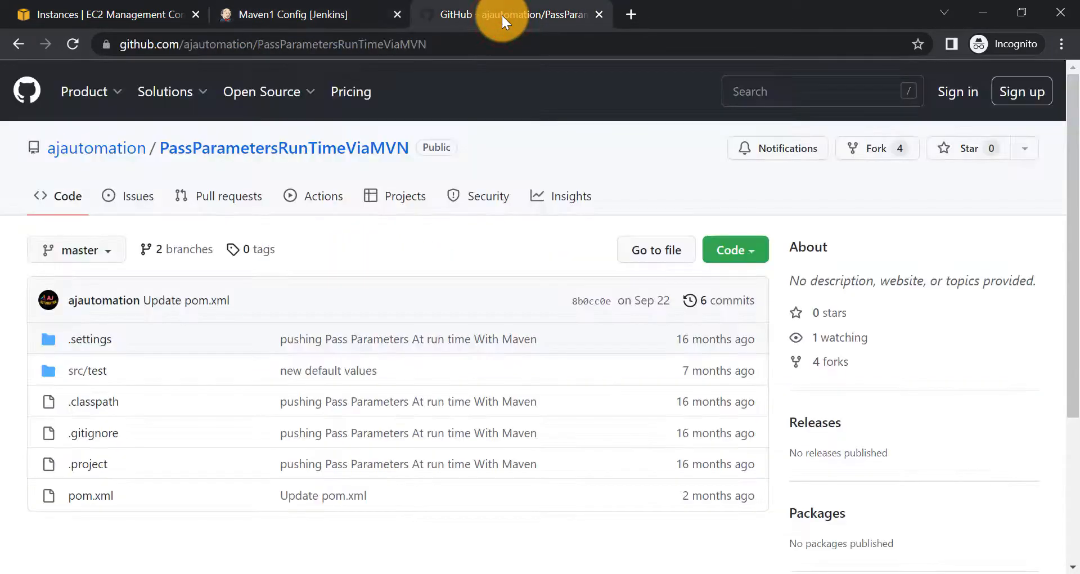
{"action": "left_click", "coordinate": [463, 44]}
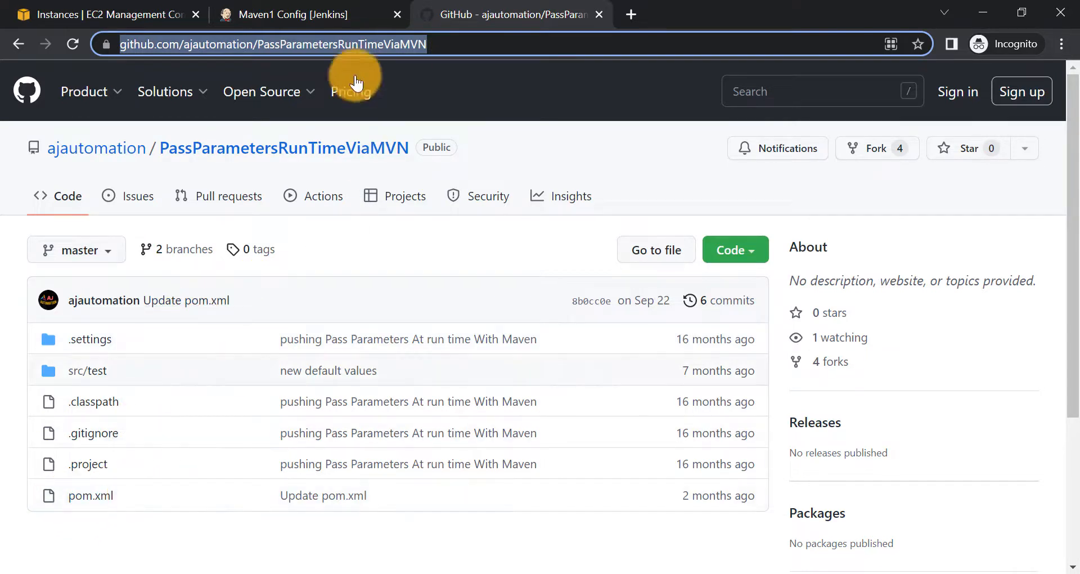
{"action": "left_click", "coordinate": [279, 7]}
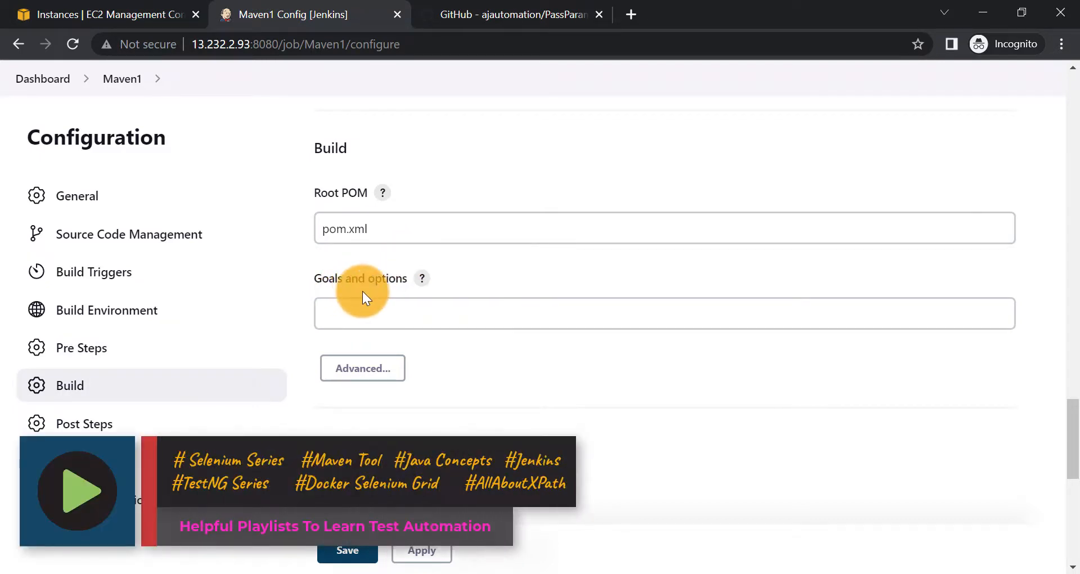
{"action": "left_click", "coordinate": [350, 321]}
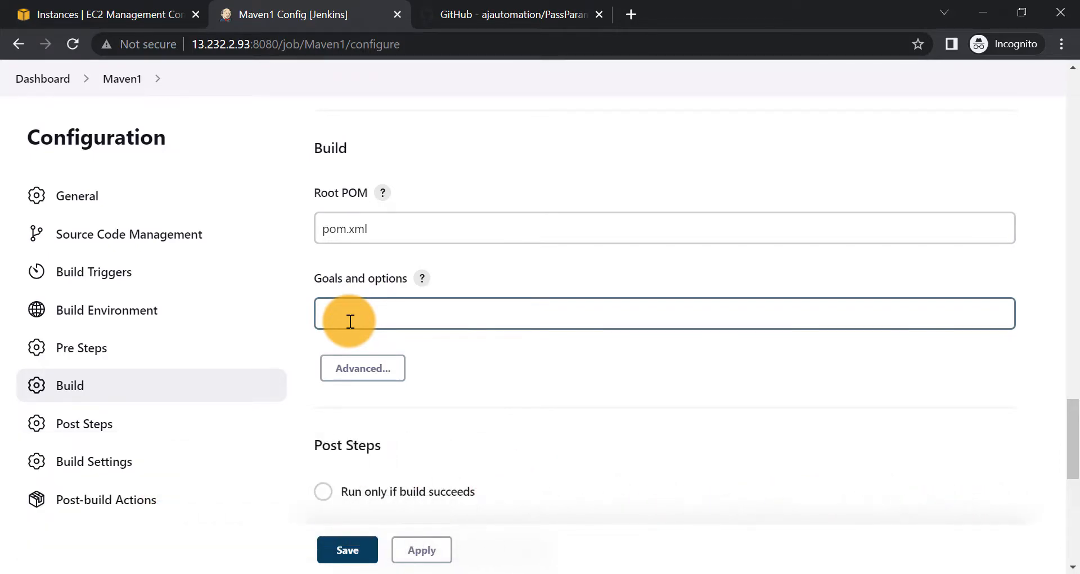
{"action": "left_click", "coordinate": [518, 13]}
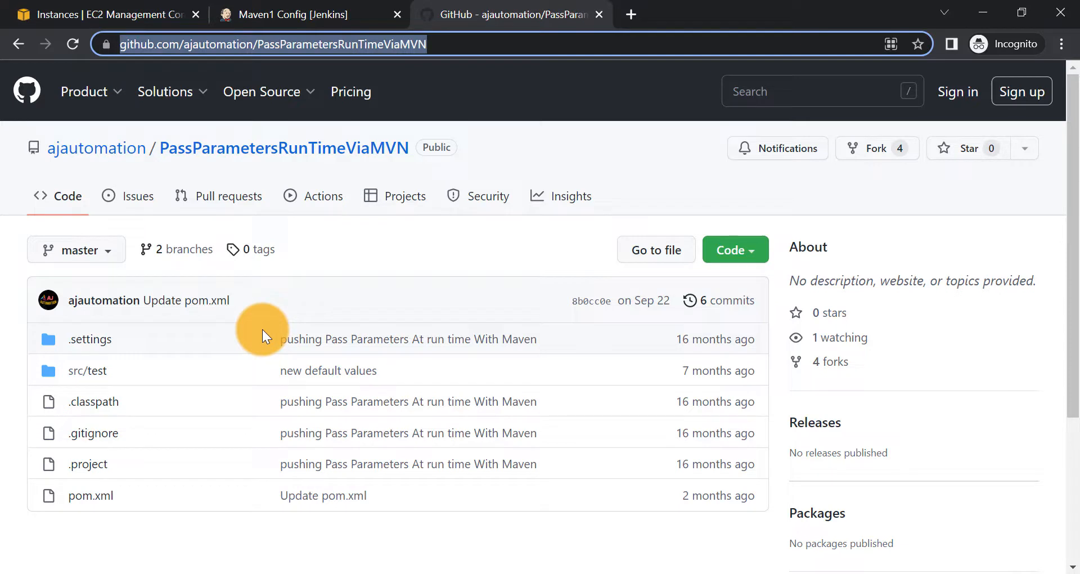
{"action": "left_click", "coordinate": [322, 15]}
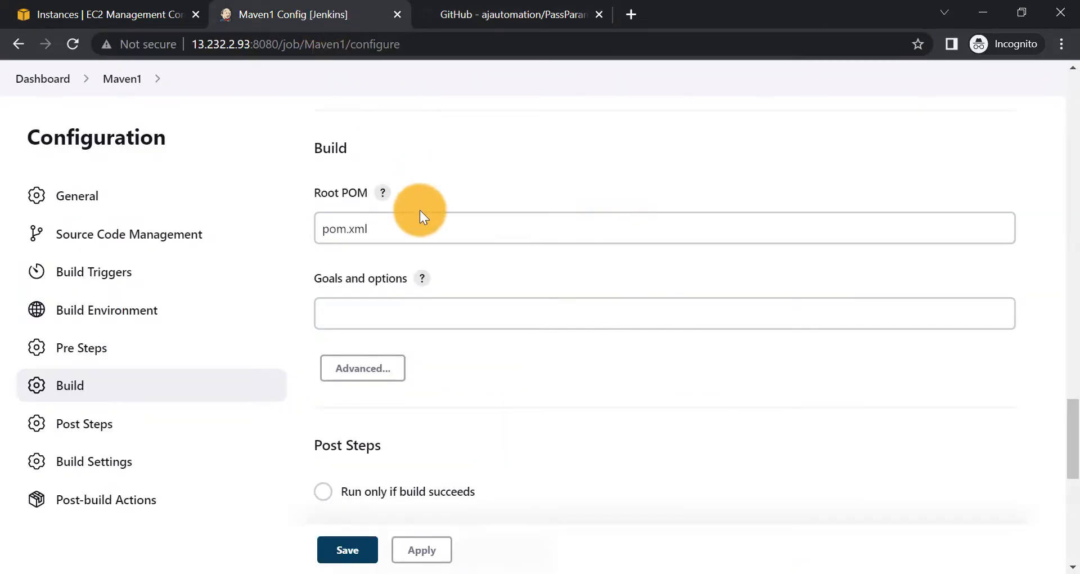
- Enter 'clean test' plus sample -Dusername and misspelled -Dpasswrod values in Maven1's Goals and options
{"action": "left_click", "coordinate": [347, 305]}
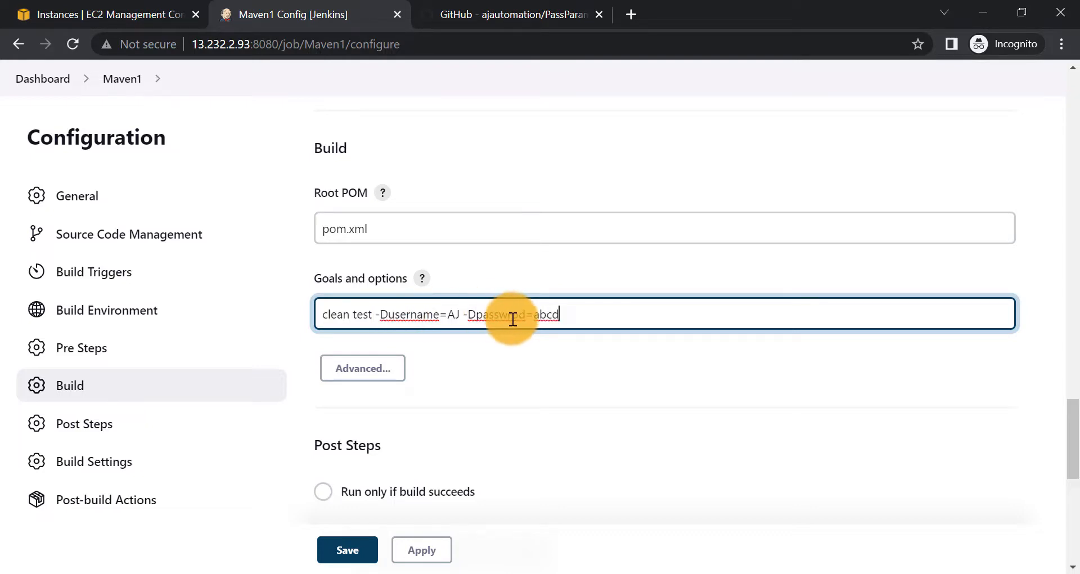
{"action": "key", "text": "alt"}
{"action": "left_click_drag", "start_coordinate": [375, 317], "coordinate": [523, 322]}
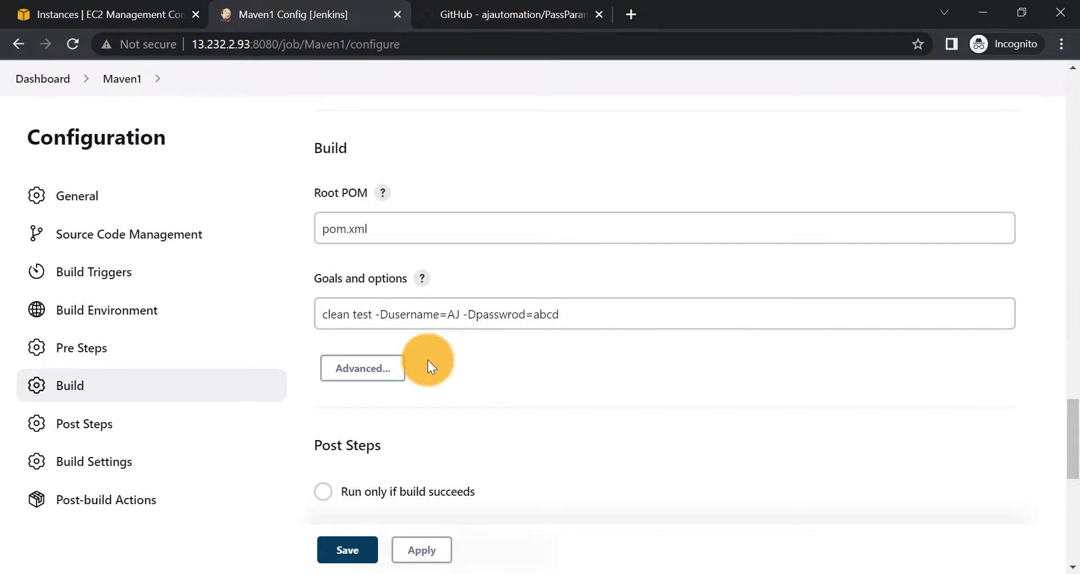
{"action": "scroll", "coordinate": [427, 359], "scroll_direction": "down", "scroll_amount": 7}
{"action": "scroll", "coordinate": [424, 373], "scroll_direction": "down", "scroll_amount": 2}
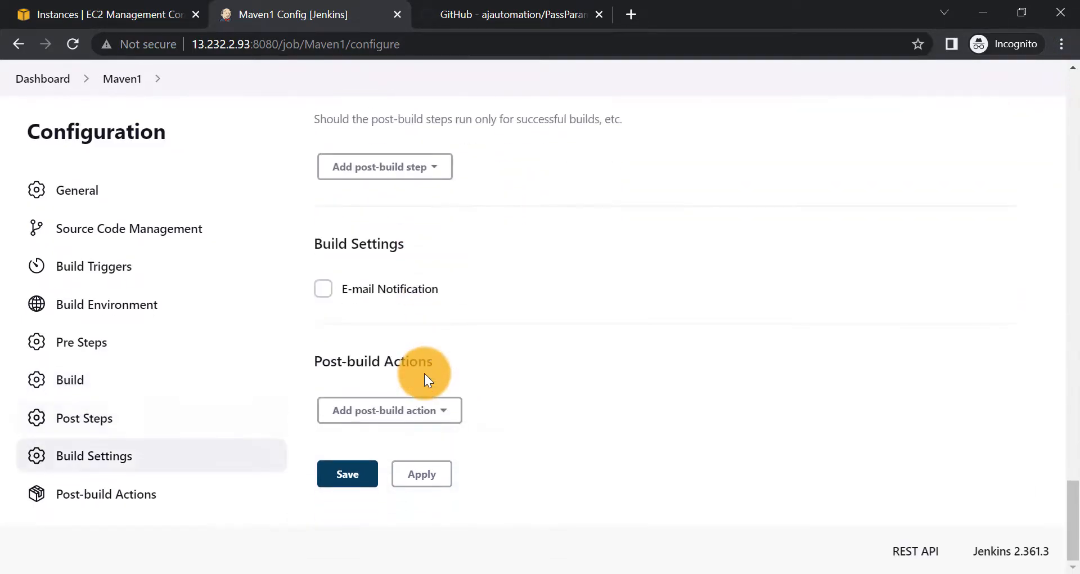
- Save Maven1, run Build Now, and open running build #1 from Build History
{"action": "left_click", "coordinate": [356, 478]}
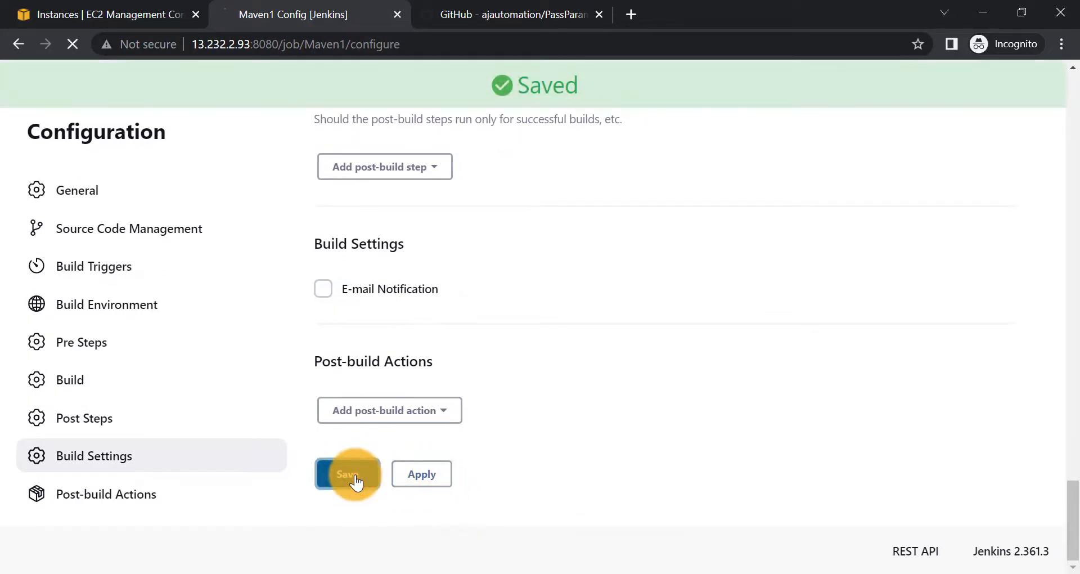
{"action": "left_click", "coordinate": [70, 338]}
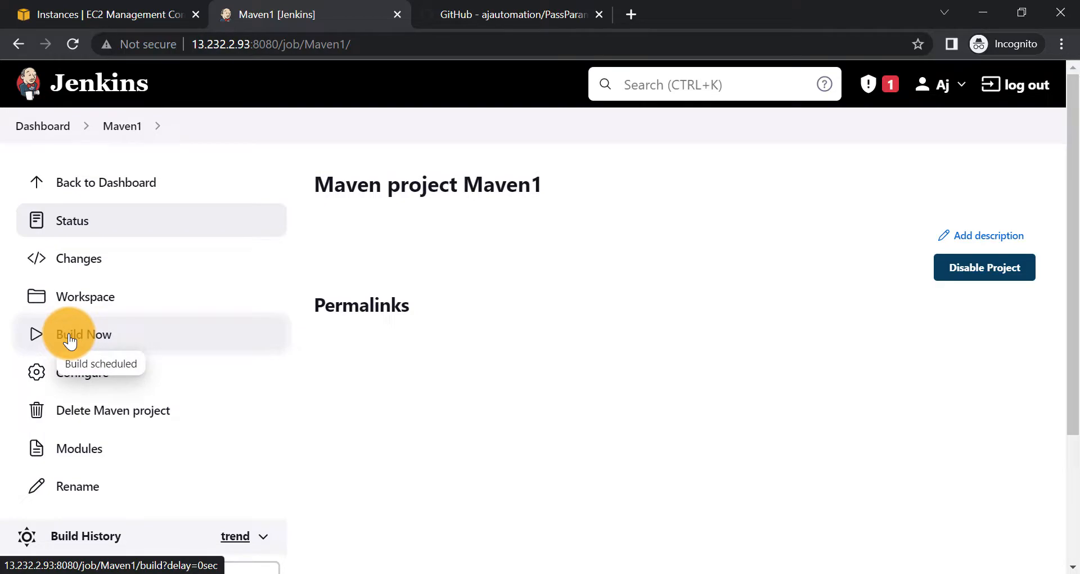
{"action": "scroll", "coordinate": [71, 340], "scroll_direction": "down", "scroll_amount": 3}
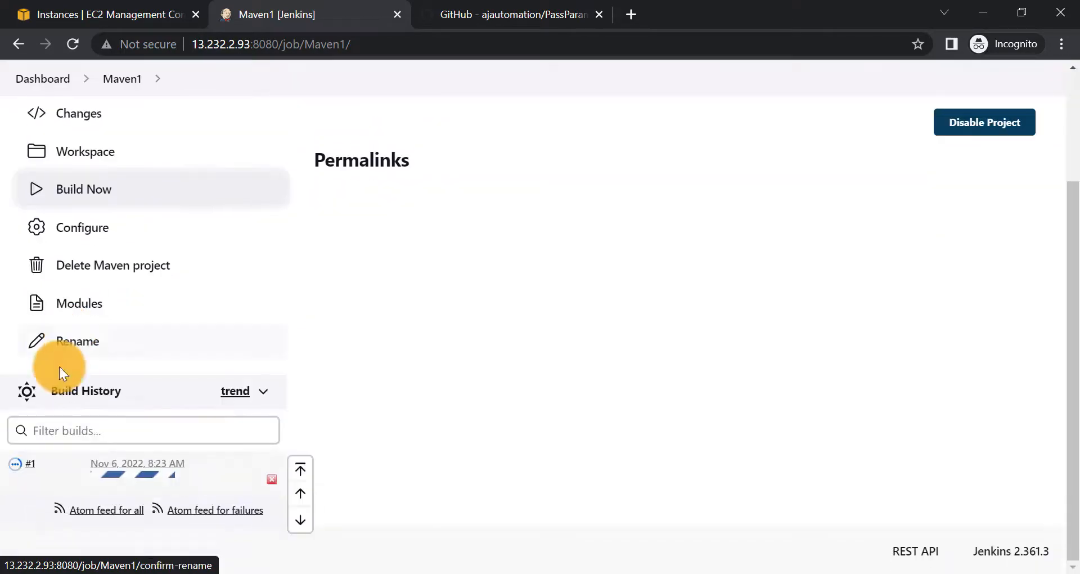
{"action": "left_click", "coordinate": [15, 469]}
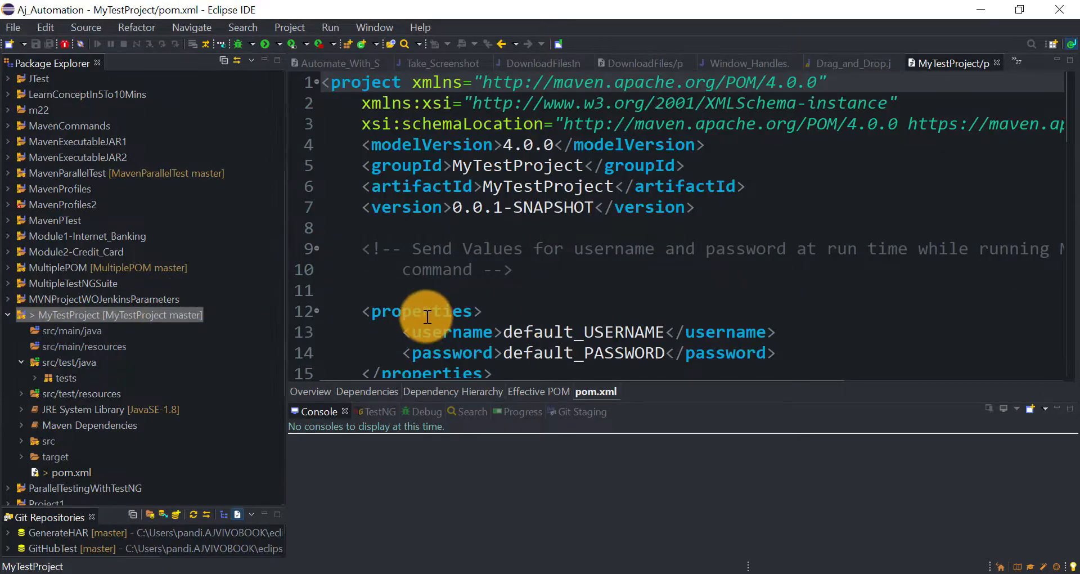
- Review the default_USERNAME and default_PASSWORD property values in MyTestProject's pom.xml
{"action": "scroll", "coordinate": [424, 316], "scroll_direction": "down", "scroll_amount": 2}
{"action": "left_click", "coordinate": [359, 201]}
{"action": "left_click_drag", "start_coordinate": [359, 201], "coordinate": [626, 272]}
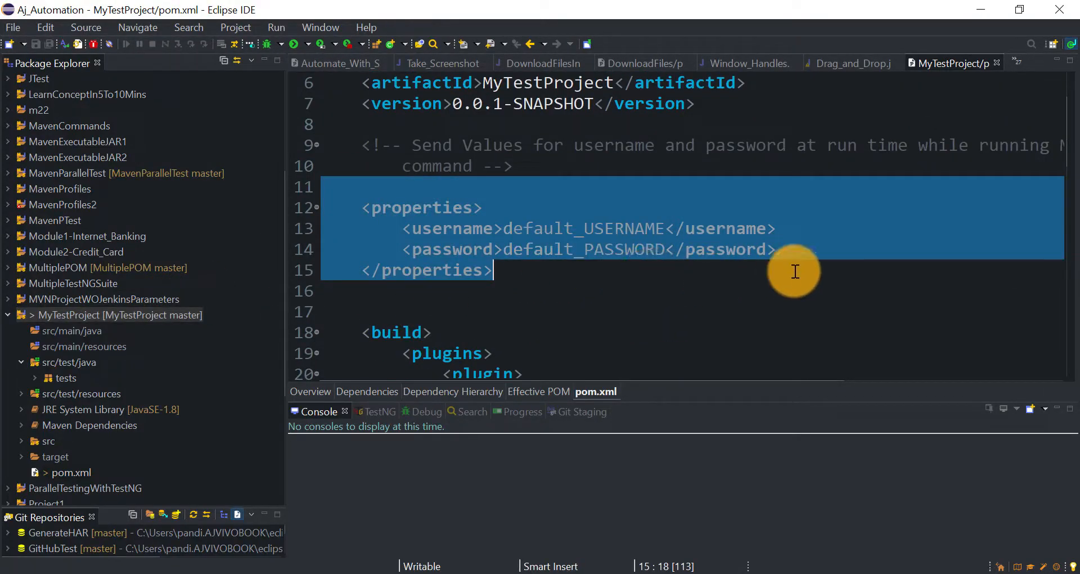
{"action": "left_click", "coordinate": [582, 249]}
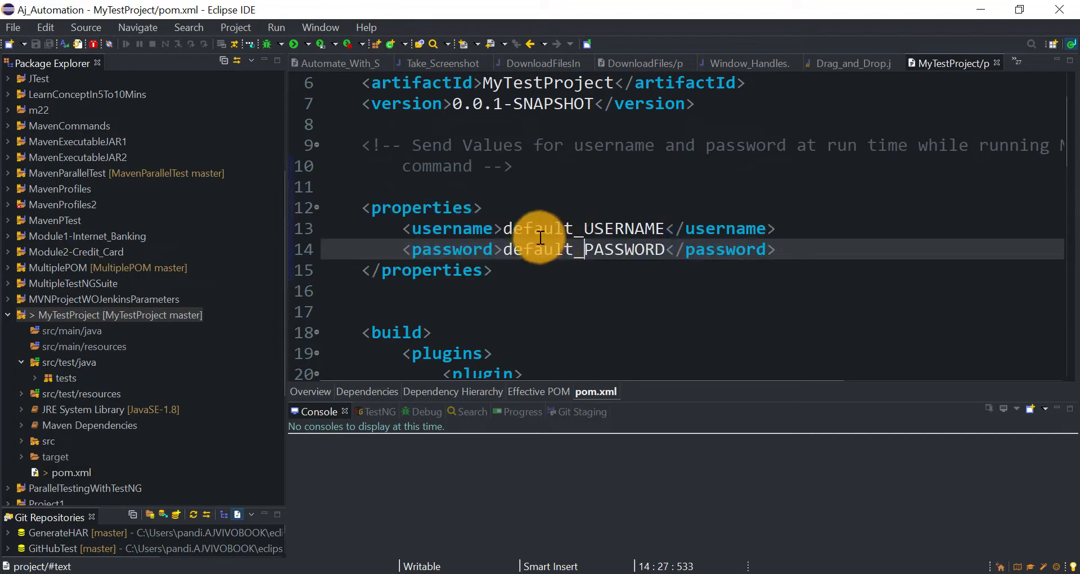
{"action": "left_click_drag", "start_coordinate": [504, 229], "coordinate": [671, 249]}
{"action": "left_click", "coordinate": [670, 245]}
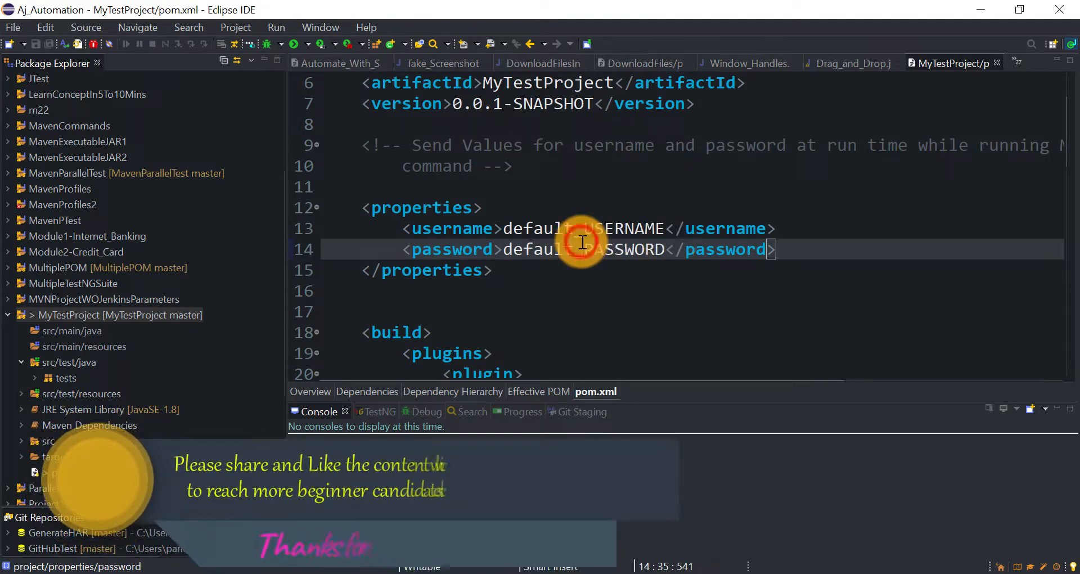
{"action": "left_click", "coordinate": [525, 229]}
{"action": "left_click_drag", "start_coordinate": [524, 228], "coordinate": [664, 229]}
{"action": "left_click_drag", "start_coordinate": [564, 249], "coordinate": [643, 243]}
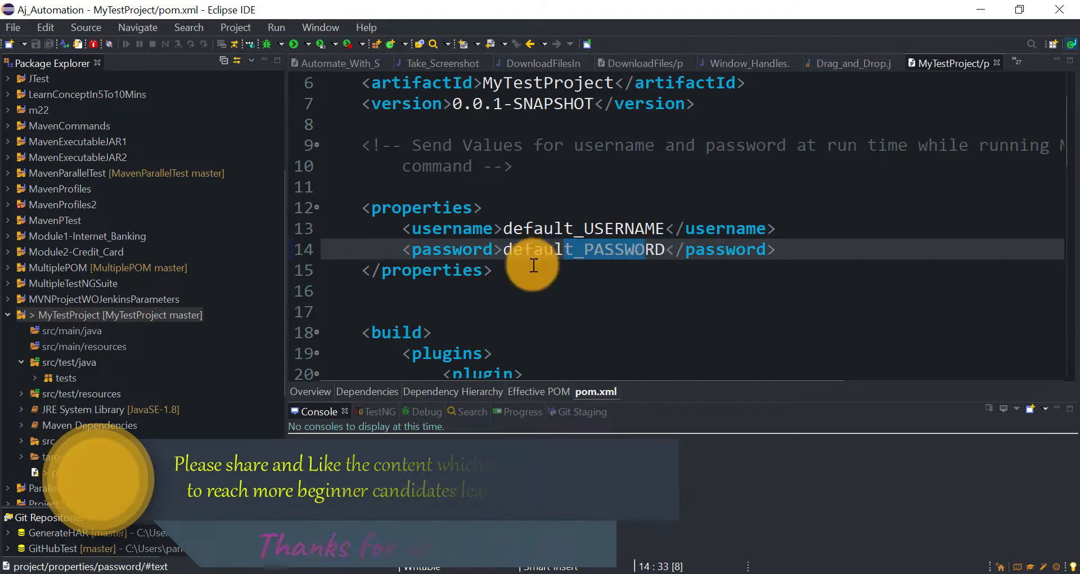
- Open loginTest.java from src/test/java > tests and highlight the username and password println statements
{"action": "double_click", "coordinate": [59, 375]}
{"action": "double_click", "coordinate": [76, 393]}
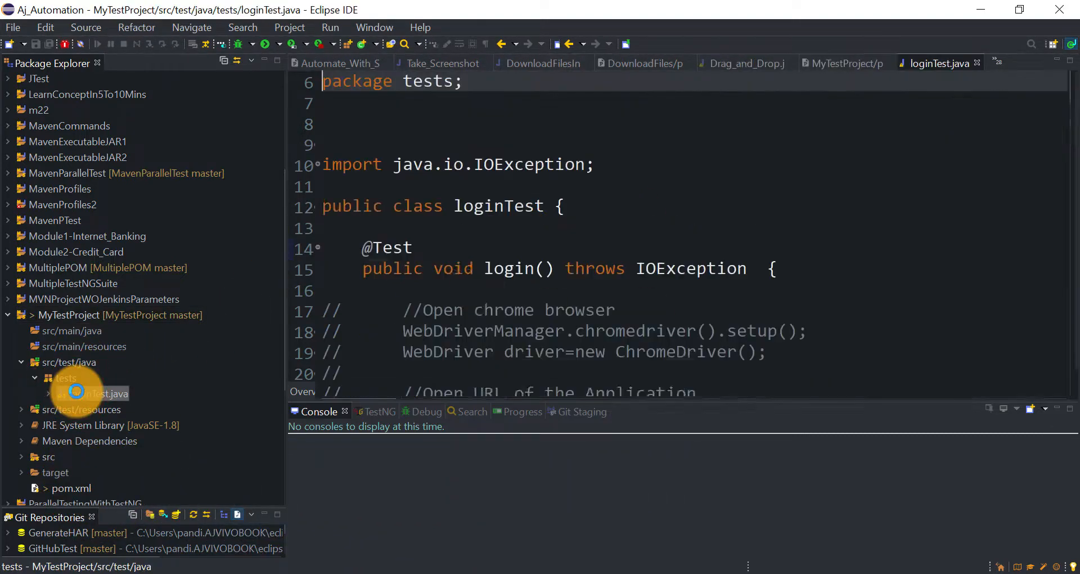
{"action": "scroll", "coordinate": [509, 302], "scroll_direction": "down", "scroll_amount": 11}
{"action": "scroll", "coordinate": [509, 301], "scroll_direction": "up", "scroll_amount": 1}
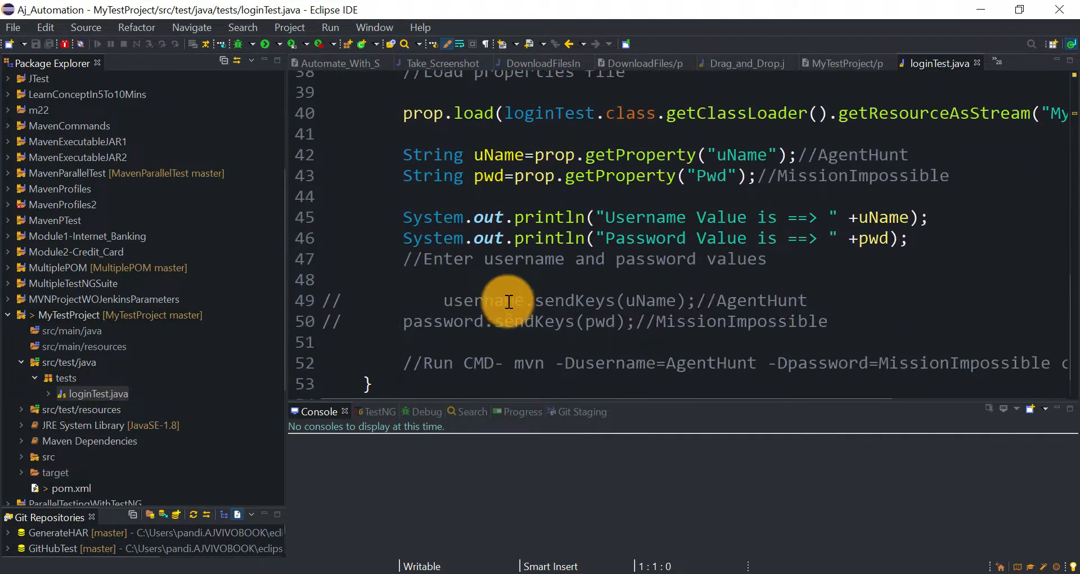
{"action": "left_click", "coordinate": [397, 227]}
{"action": "left_click_drag", "start_coordinate": [397, 226], "coordinate": [916, 248]}
{"action": "left_click", "coordinate": [917, 250]}
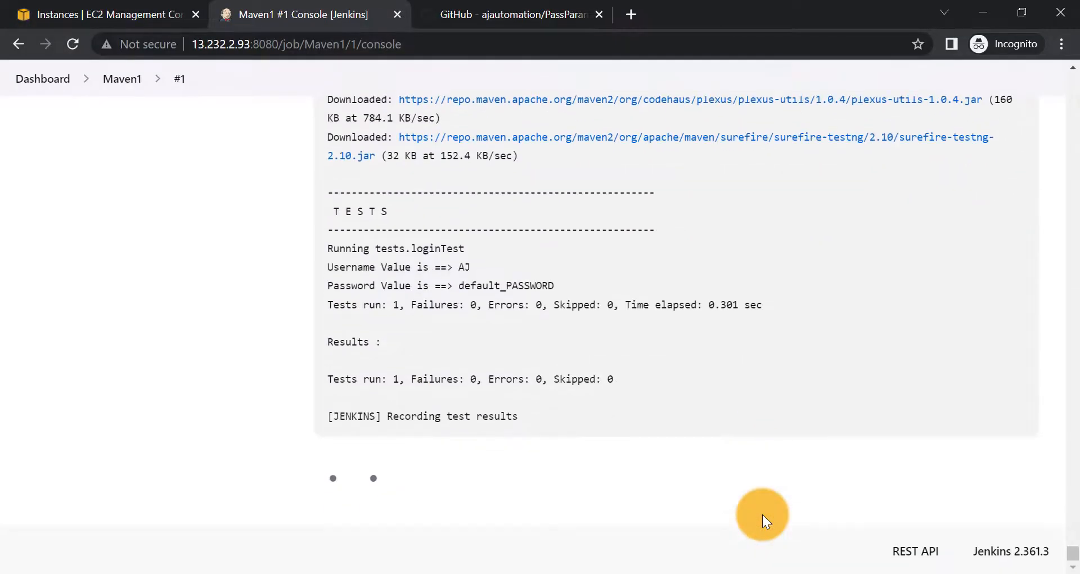
{"action": "scroll", "coordinate": [515, 312], "scroll_direction": "up", "scroll_amount": 2}
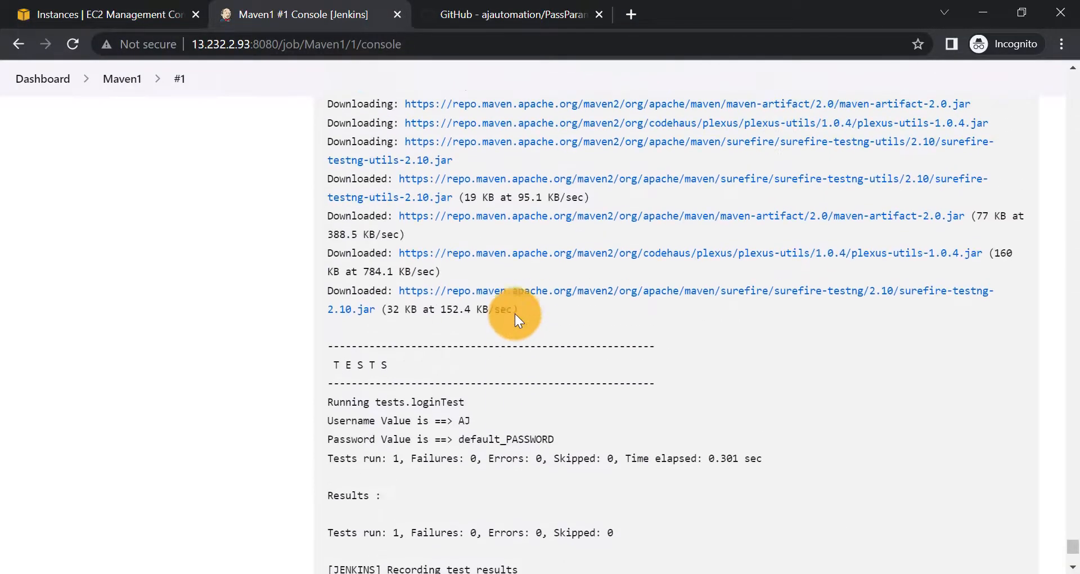
{"action": "scroll", "coordinate": [349, 360], "scroll_direction": "down", "scroll_amount": 1}
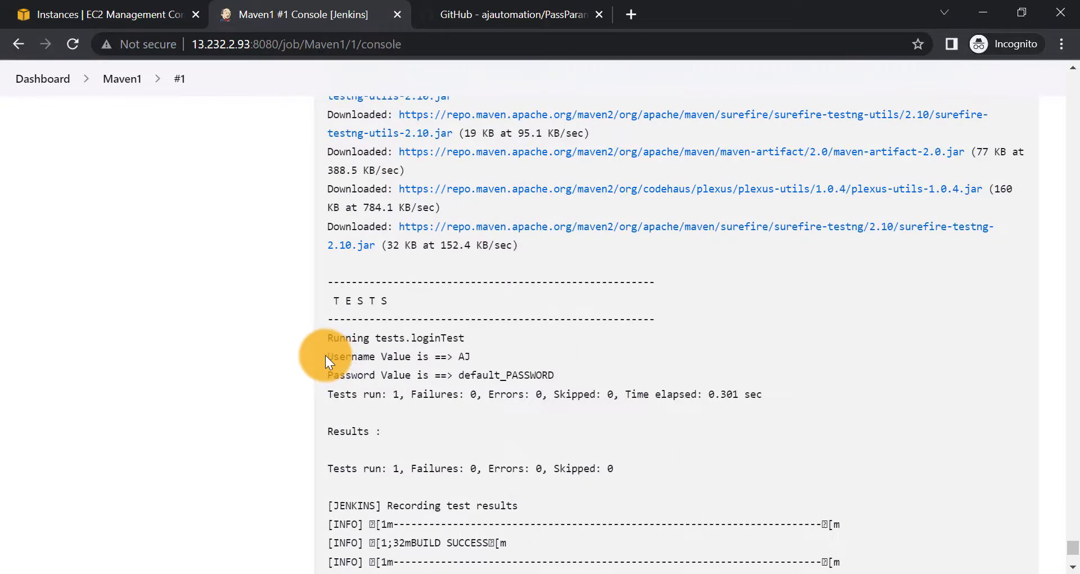
{"action": "left_click_drag", "start_coordinate": [313, 341], "coordinate": [620, 388]}
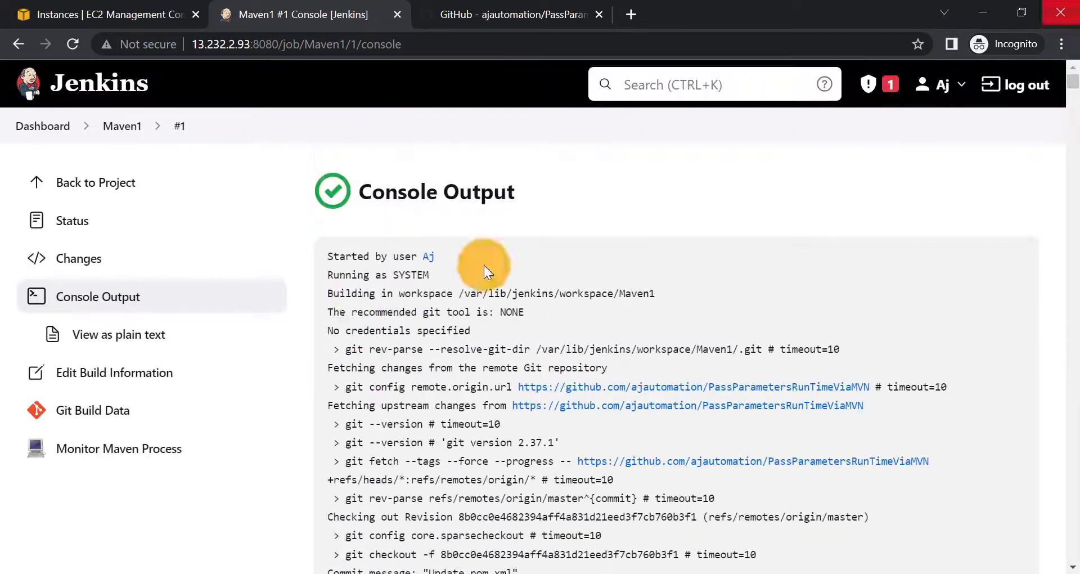
{"action": "left_click", "coordinate": [126, 134]}
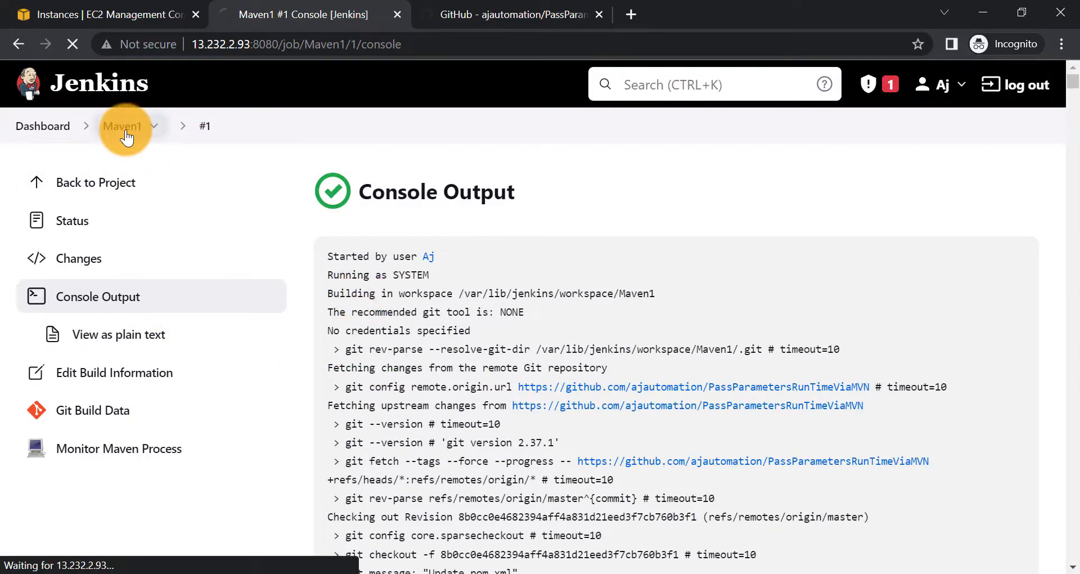
- In Maven1's configuration, correct -Dpasswrod to -Dpassword in Goals and options
{"action": "left_click", "coordinate": [83, 372]}
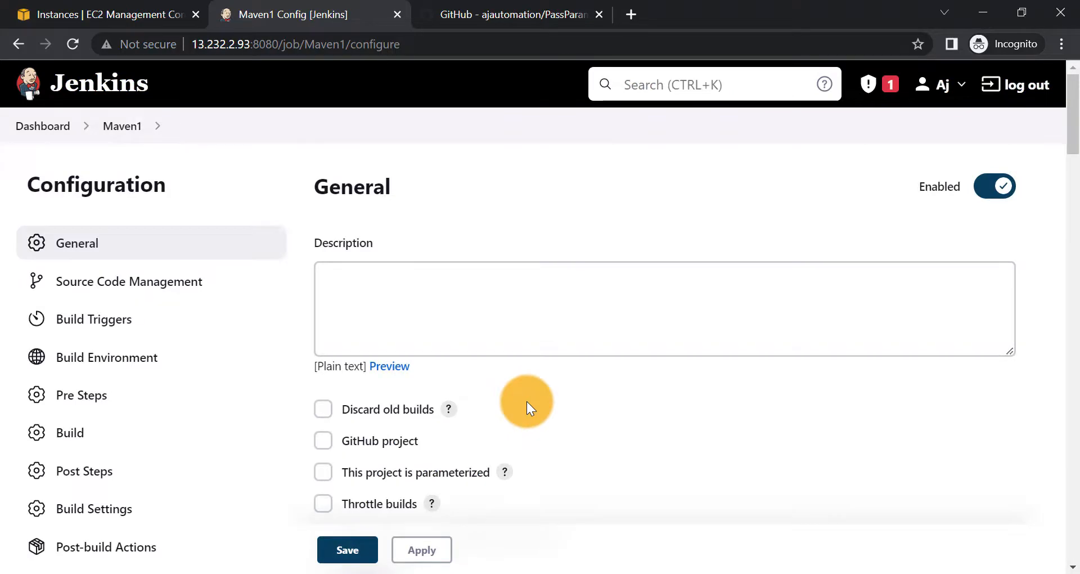
{"action": "scroll", "coordinate": [527, 400], "scroll_direction": "down", "scroll_amount": 15}
{"action": "scroll", "coordinate": [527, 400], "scroll_direction": "down", "scroll_amount": 10}
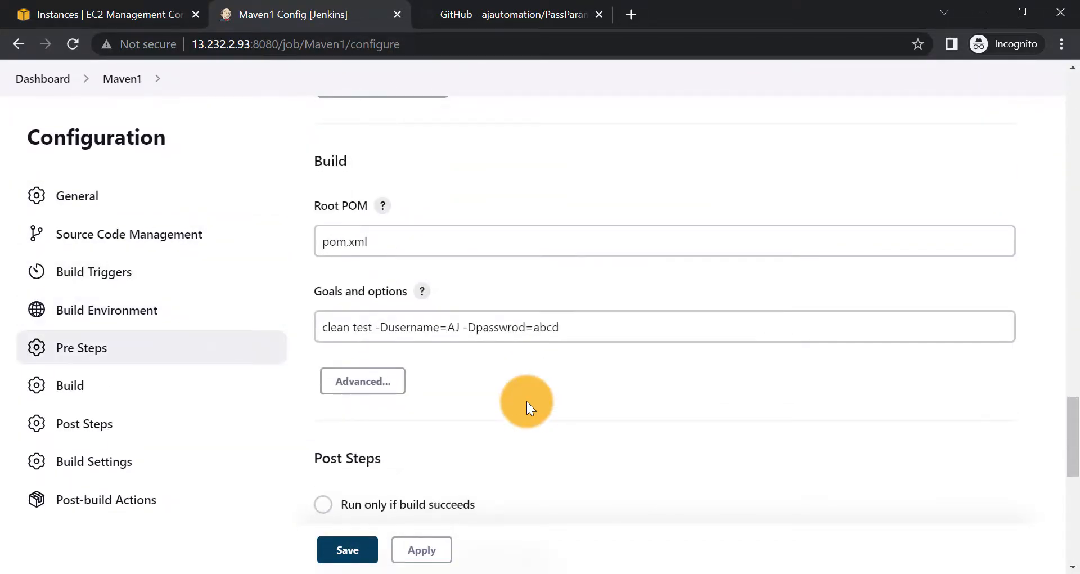
{"action": "left_click", "coordinate": [555, 326]}
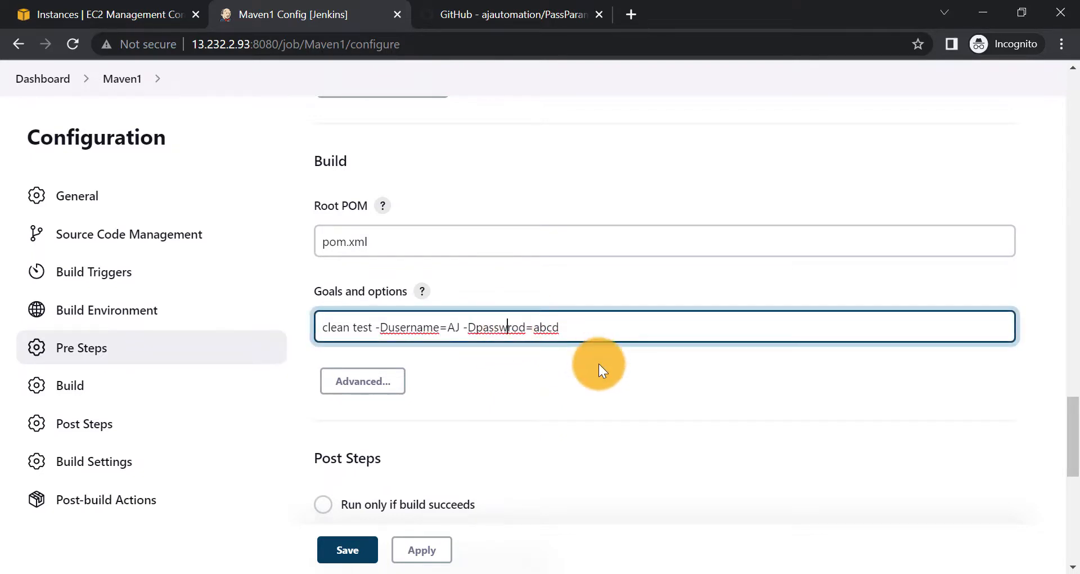
{"action": "key", "text": "Left"}
{"action": "key", "text": "Left"}
{"action": "key", "text": "Left"}
{"action": "key", "text": "Left"}
{"action": "key", "text": "Left"}
{"action": "key", "text": "Left"}
{"action": "key", "text": "BackSpace"}
{"action": "key", "text": "BackSpace"}
{"action": "type", "text": "or"}
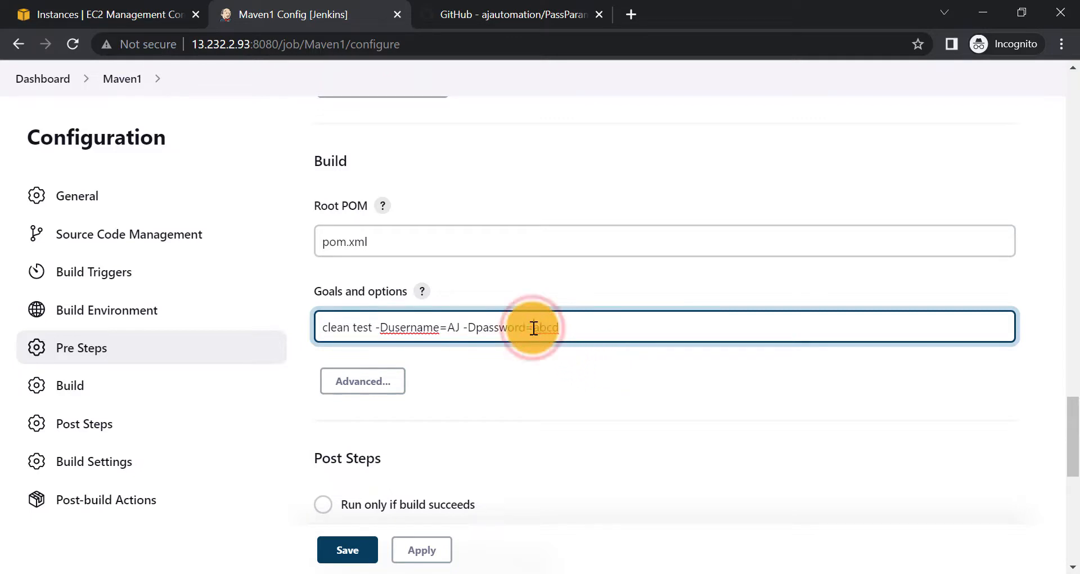
{"action": "left_click_drag", "start_coordinate": [532, 328], "coordinate": [566, 328]}
{"action": "left_click", "coordinate": [536, 365]}
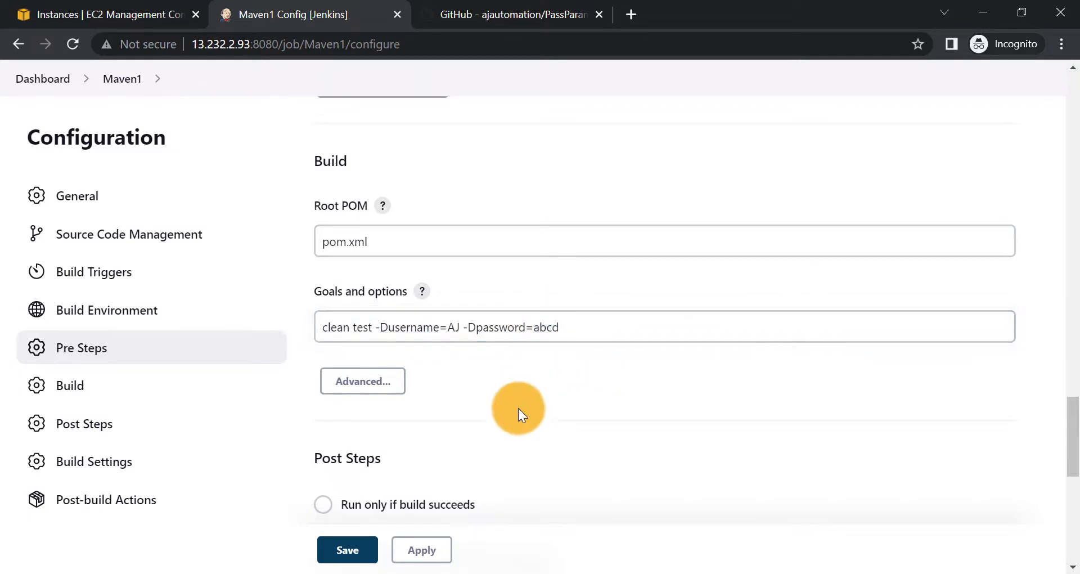
- Apply and save the Maven1 configuration, then start a second build
{"action": "left_click", "coordinate": [407, 556]}
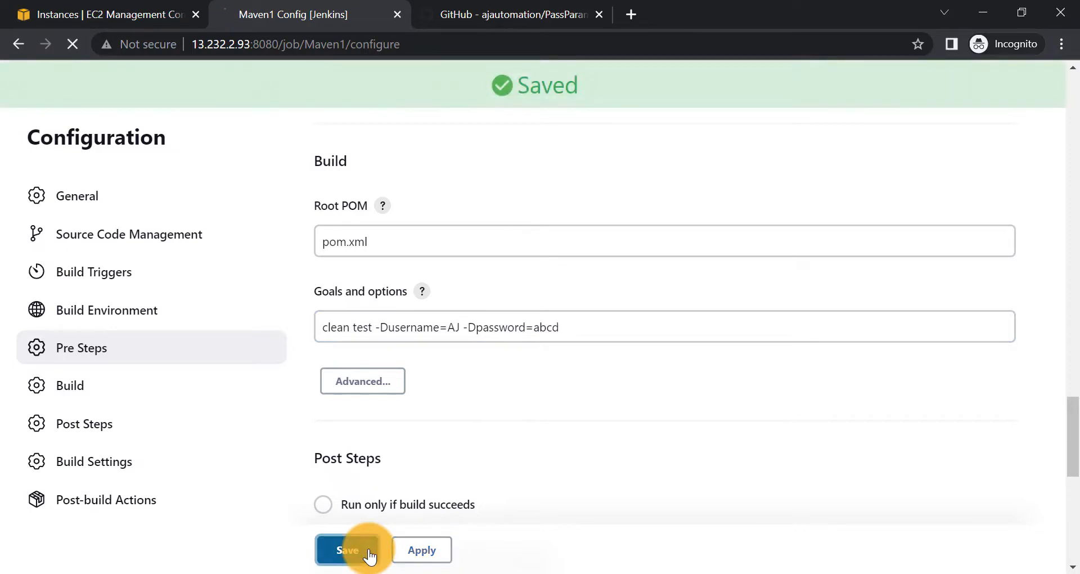
{"action": "left_click", "coordinate": [364, 550]}
{"action": "left_click", "coordinate": [89, 336]}
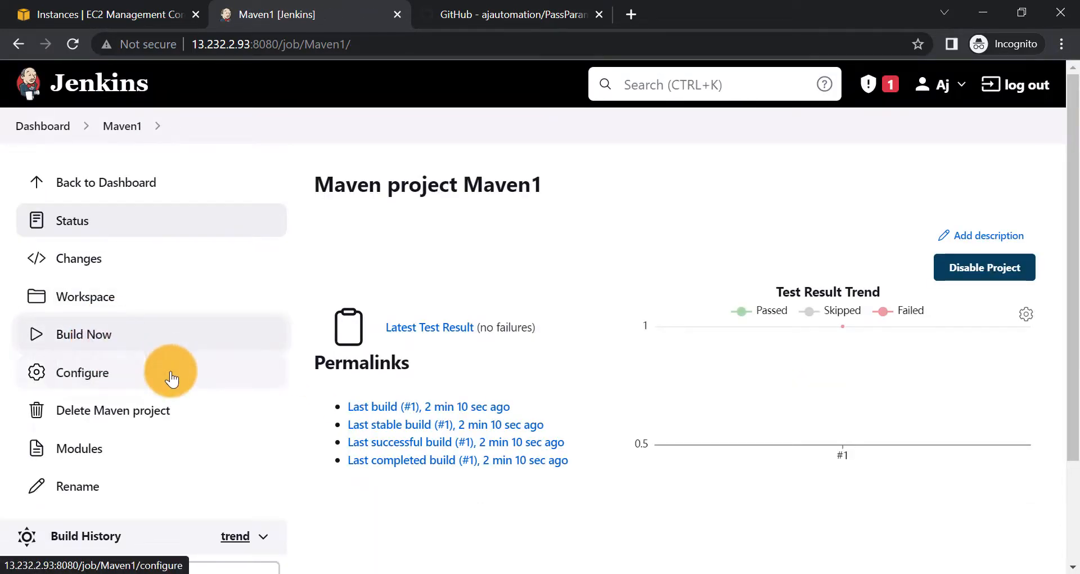
- Open Maven1 build #2's console output to check the passed username and password values and SUCCESS
{"action": "scroll", "coordinate": [172, 379], "scroll_direction": "down", "scroll_amount": 3}
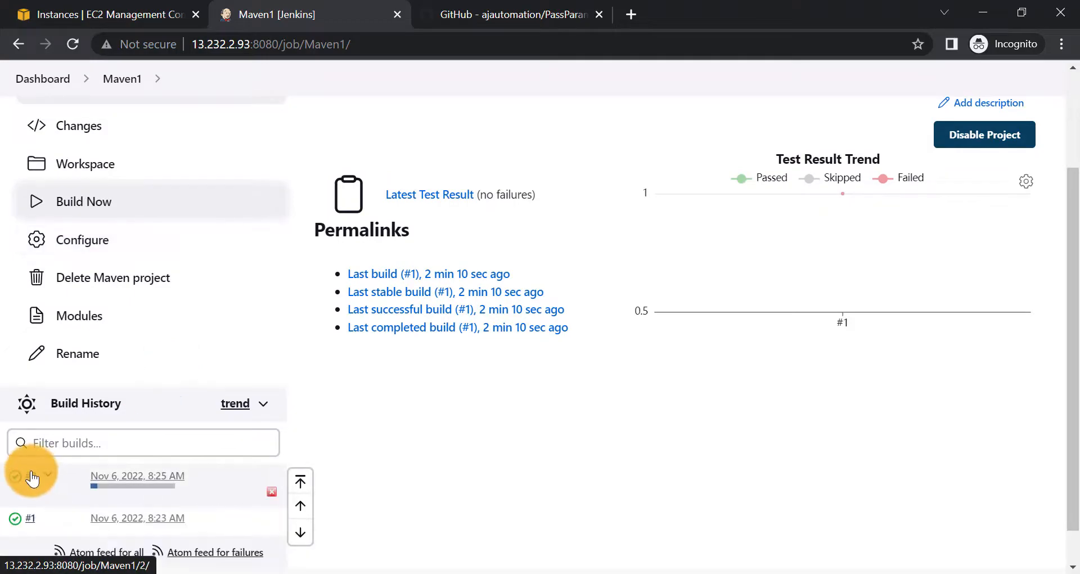
{"action": "left_click", "coordinate": [16, 483]}
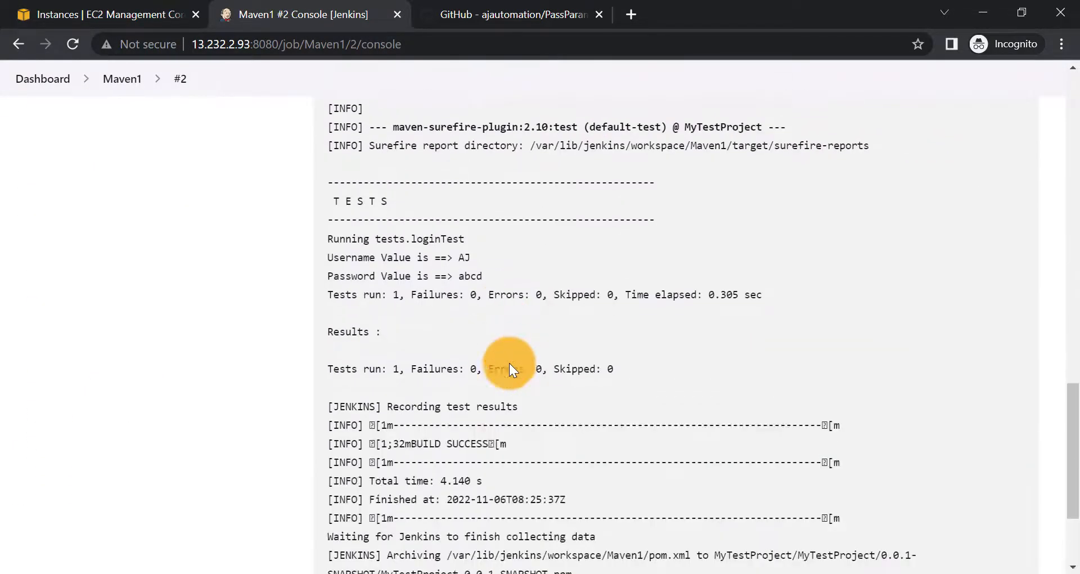
{"action": "scroll", "coordinate": [416, 271], "scroll_direction": "up", "scroll_amount": 2}
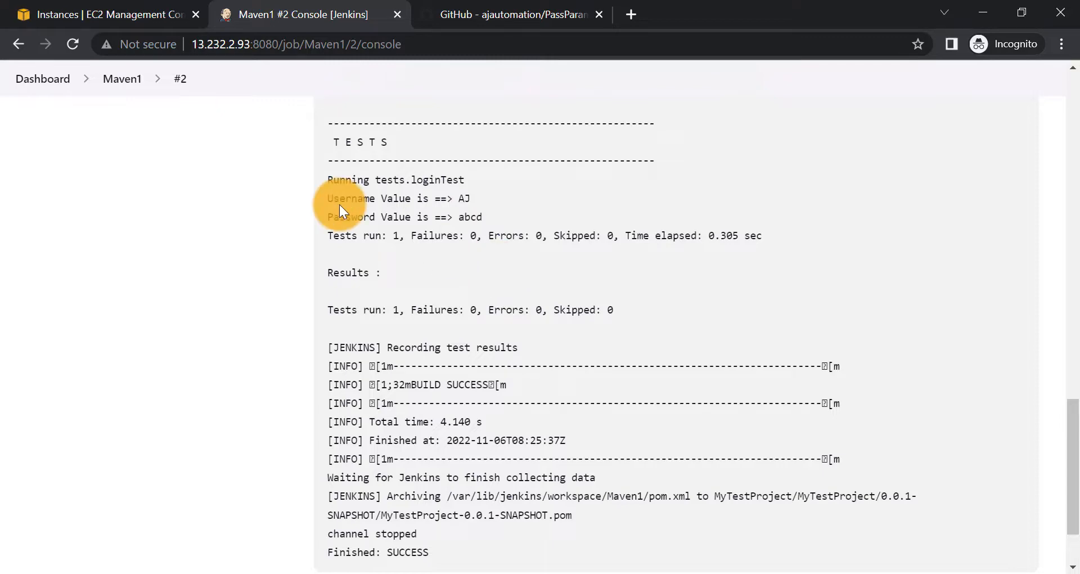
{"action": "scroll", "coordinate": [339, 204], "scroll_direction": "up", "scroll_amount": 15}
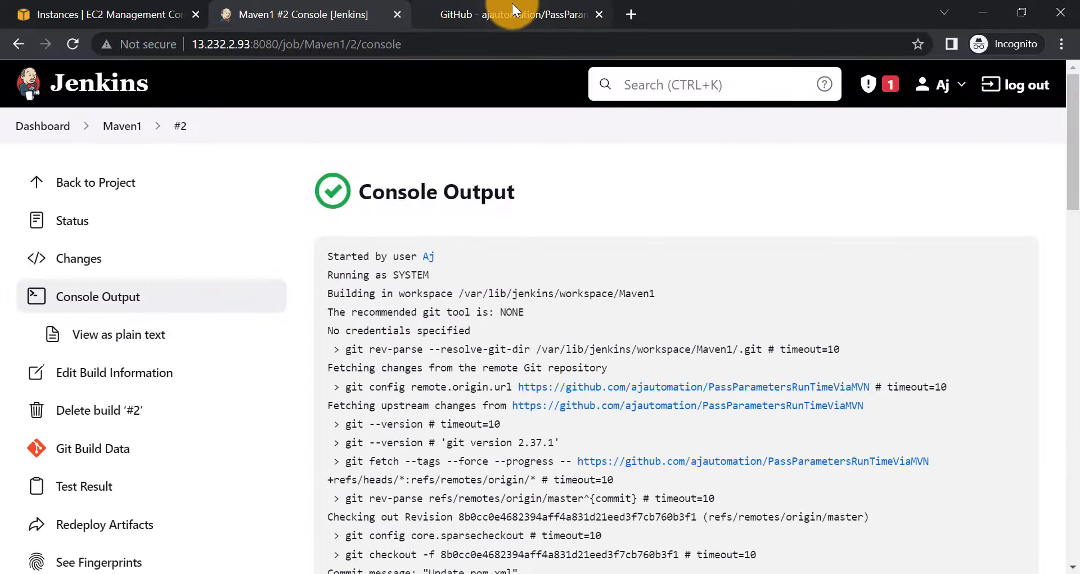
- Create a new freestyle project named maven2 from the Jenkins dashboard
{"action": "left_click", "coordinate": [497, 14]}
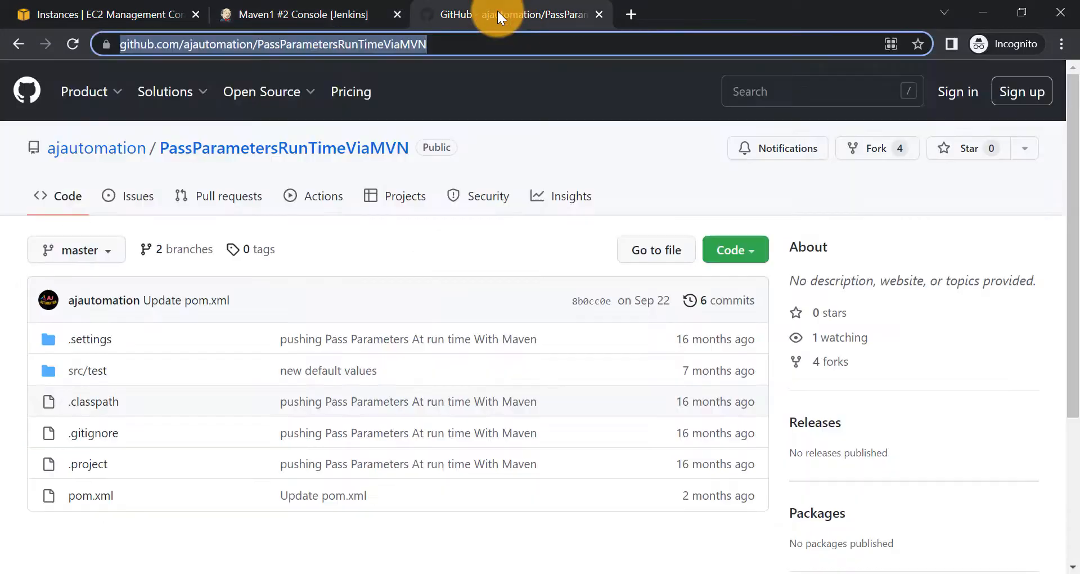
{"action": "left_click", "coordinate": [313, 11]}
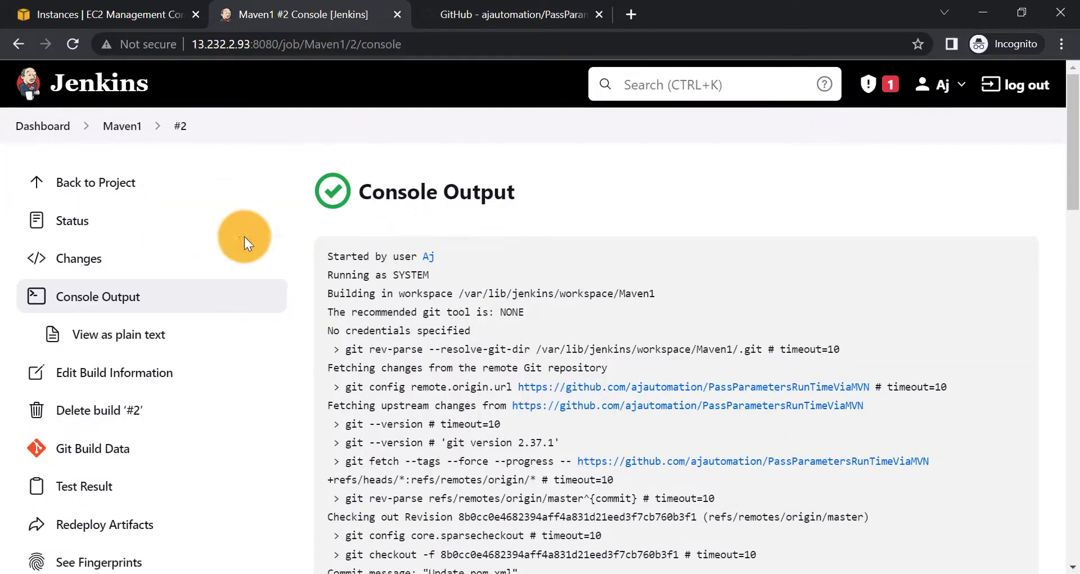
{"action": "left_click", "coordinate": [29, 128]}
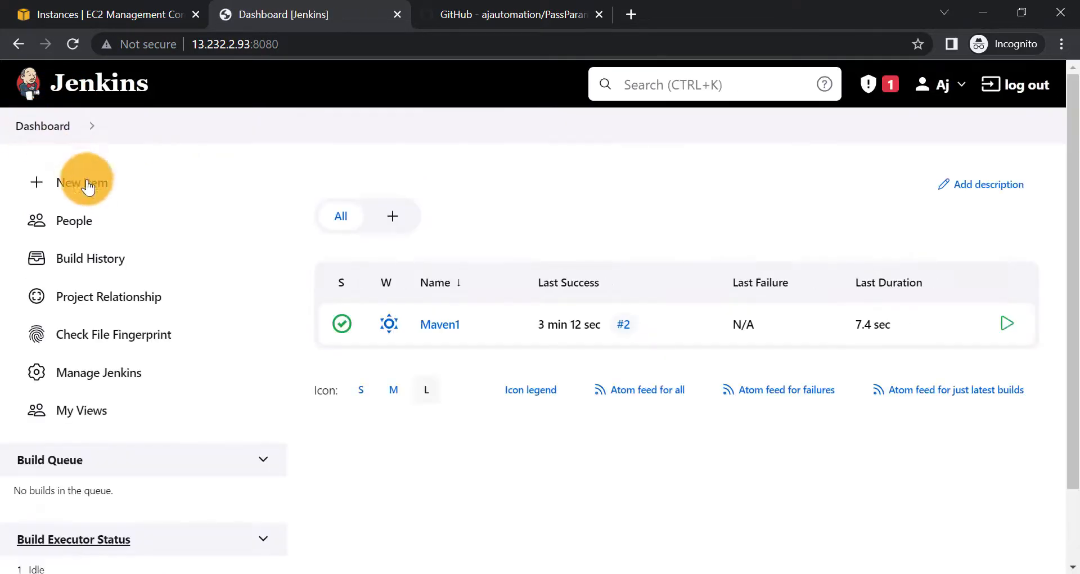
{"action": "left_click", "coordinate": [93, 196]}
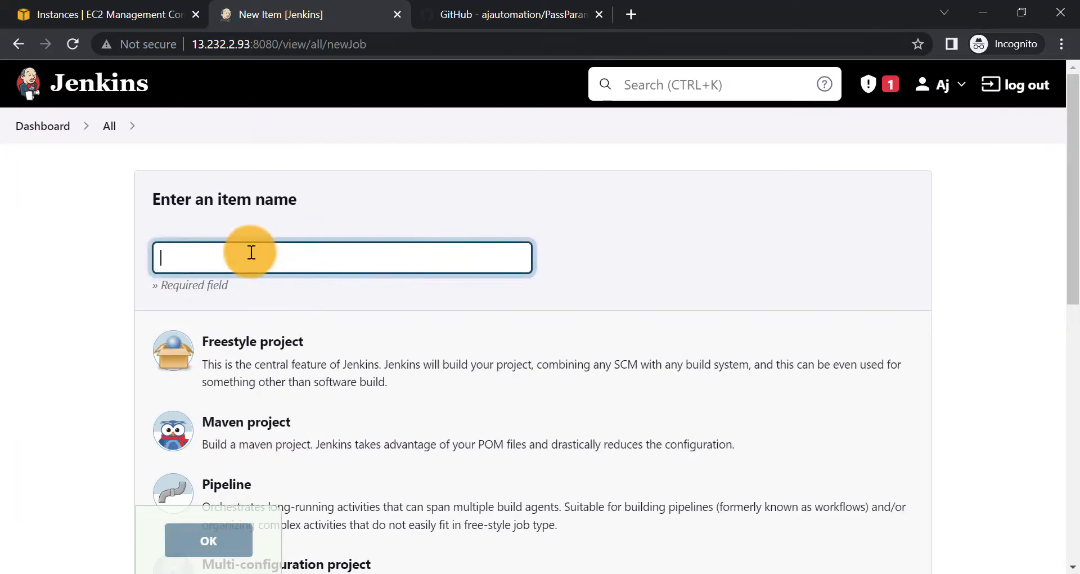
{"action": "type", "text": "maven2"}
{"action": "left_click", "coordinate": [240, 337]}
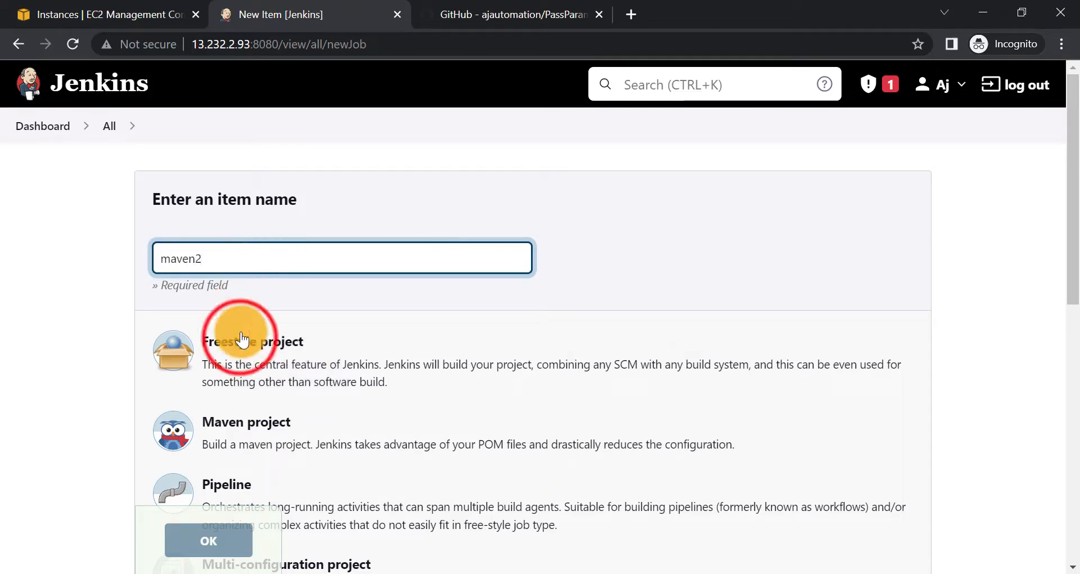
{"action": "scroll", "coordinate": [225, 427], "scroll_direction": "down", "scroll_amount": 2}
{"action": "left_click", "coordinate": [209, 531]}
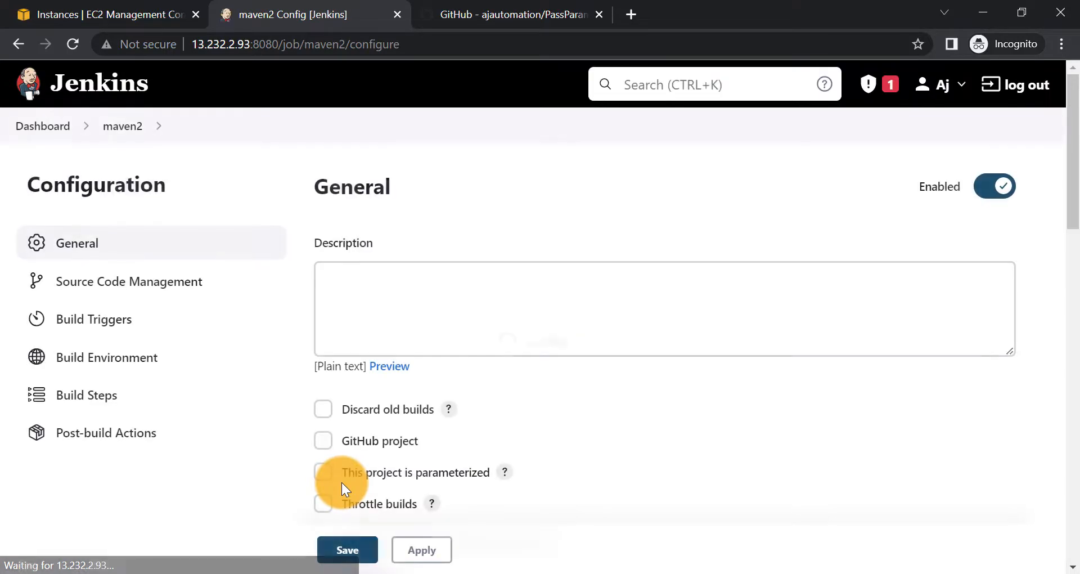
- Point maven2's Git source at the PassParametersRunTimeViaMVN GitHub repository URL, branch */master
{"action": "scroll", "coordinate": [417, 439], "scroll_direction": "down", "scroll_amount": 5}
{"action": "left_click", "coordinate": [459, 22]}
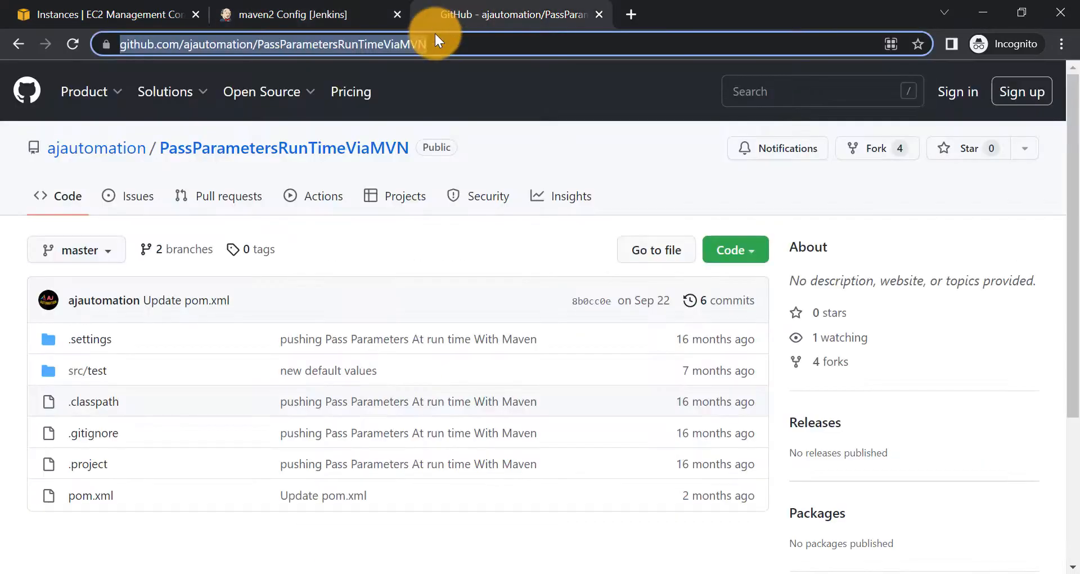
{"action": "left_click", "coordinate": [331, 18]}
{"action": "left_click", "coordinate": [393, 473]}
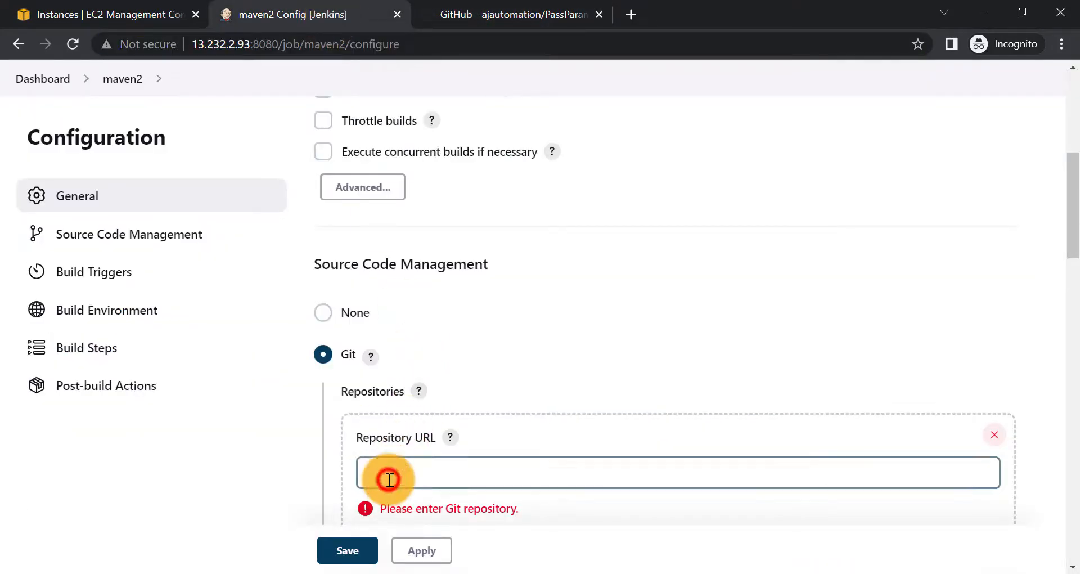
{"action": "type", "text": "https://github.com/ajautomation/PassParametersRunTimeViaMVN"}
{"action": "scroll", "coordinate": [331, 459], "scroll_direction": "down", "scroll_amount": 4}
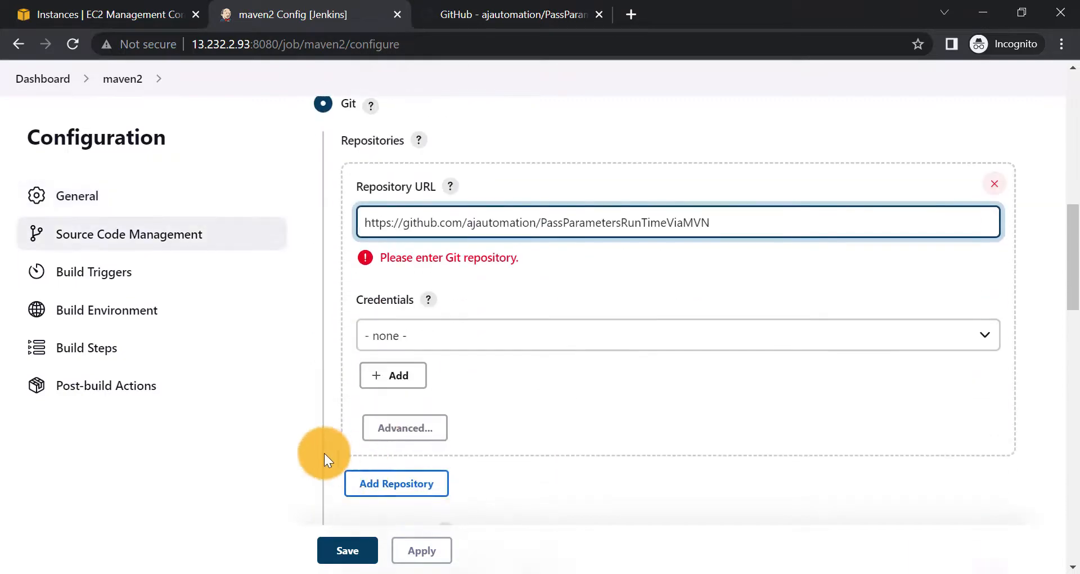
{"action": "left_click", "coordinate": [291, 506]}
{"action": "scroll", "coordinate": [463, 295], "scroll_direction": "down", "scroll_amount": 9}
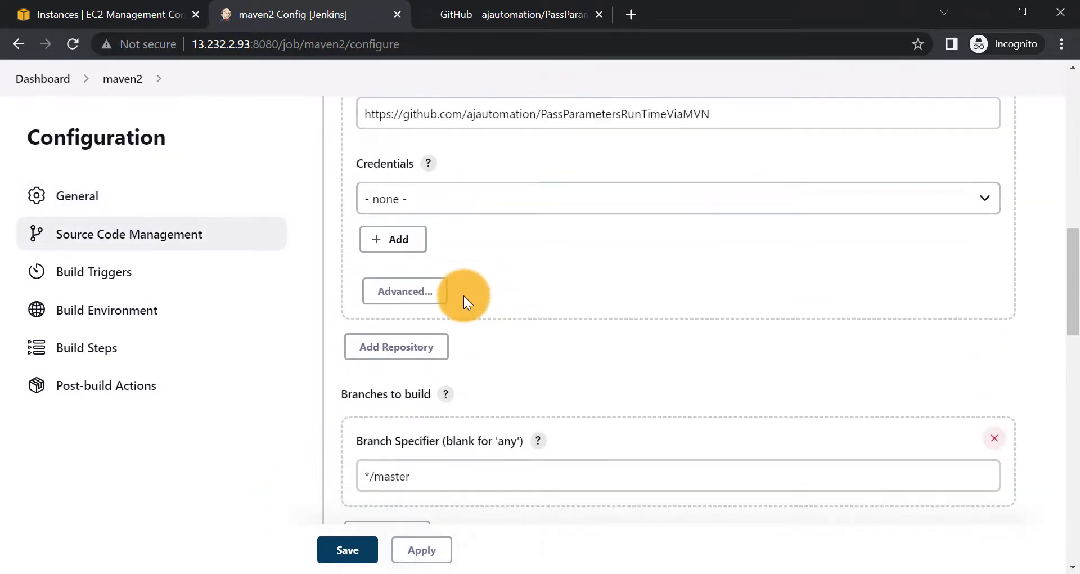
{"action": "scroll", "coordinate": [463, 295], "scroll_direction": "up", "scroll_amount": 3}
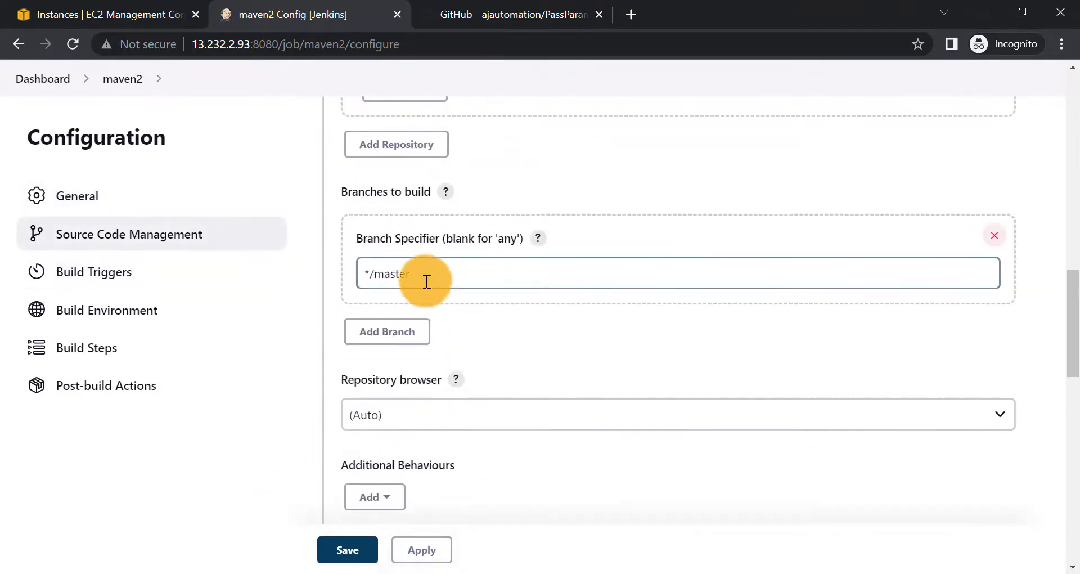
{"action": "scroll", "coordinate": [441, 387], "scroll_direction": "down", "scroll_amount": 1}
{"action": "scroll", "coordinate": [441, 387], "scroll_direction": "down", "scroll_amount": 12}
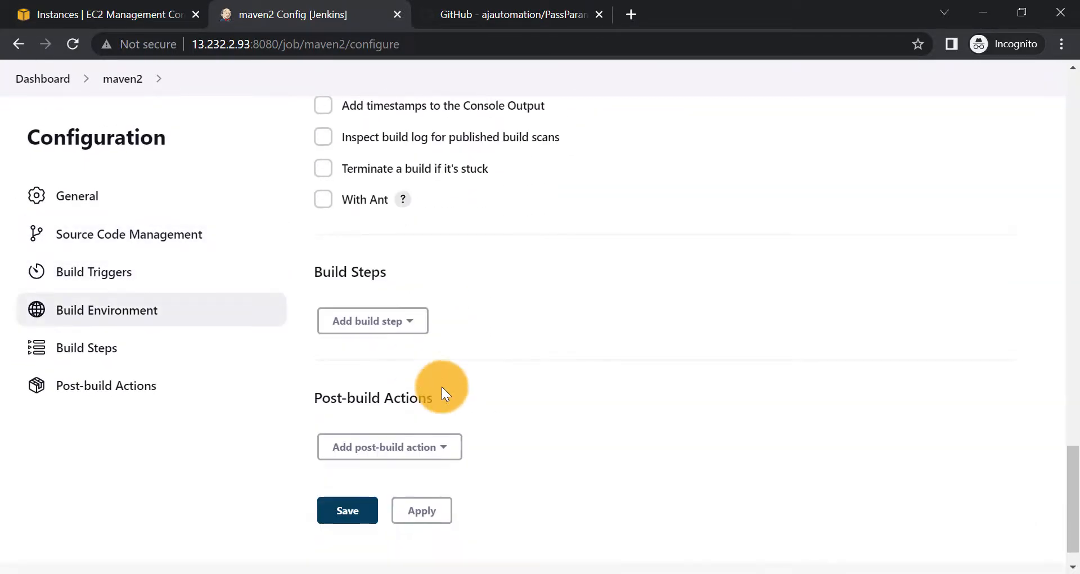
- Add an Execute shell build step running mvn clean test with -Dusername and -Dpassword
{"action": "scroll", "coordinate": [441, 387], "scroll_direction": "down", "scroll_amount": 1}
{"action": "left_click", "coordinate": [374, 284]}
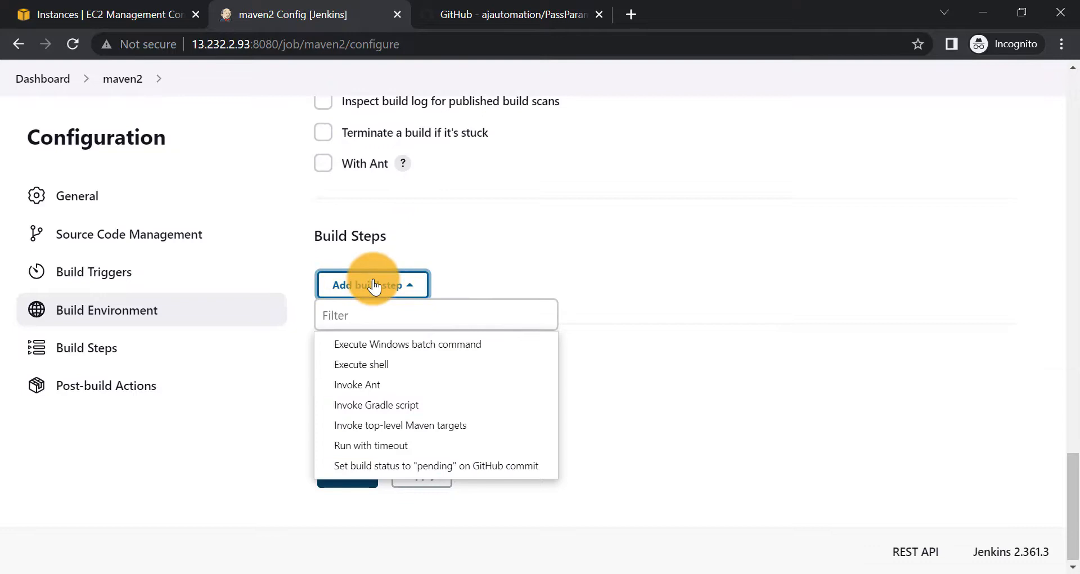
{"action": "left_click", "coordinate": [366, 366]}
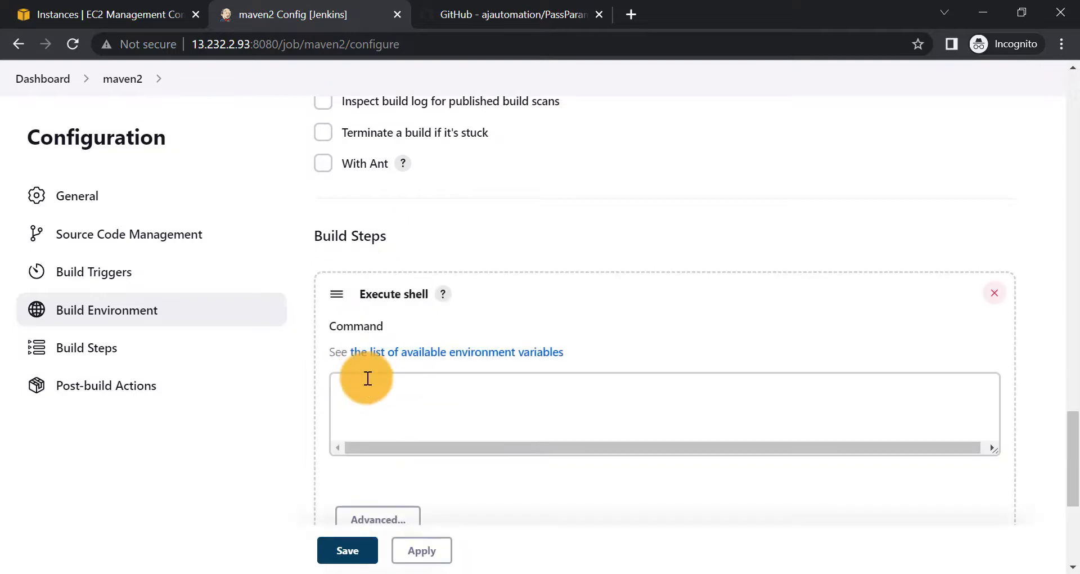
{"action": "left_click", "coordinate": [367, 381]}
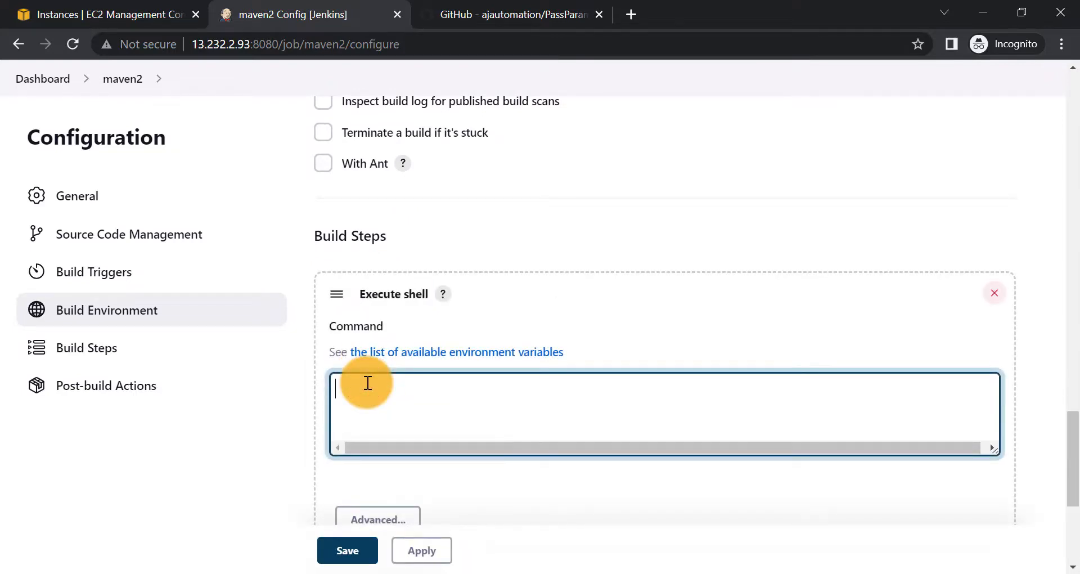
{"action": "type", "text": "mvn clean"}
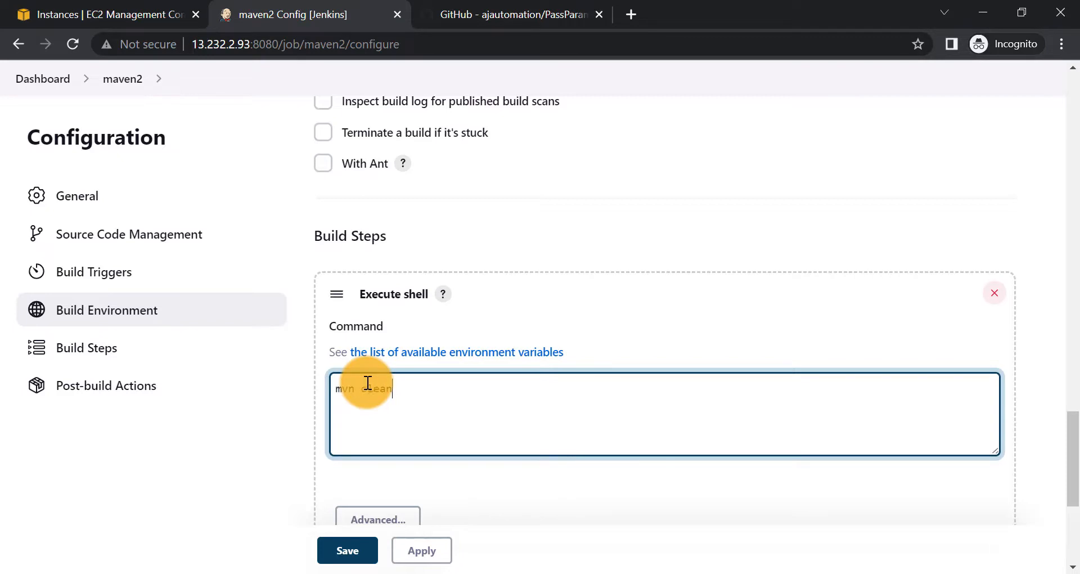
{"action": "type", "text": " test -Dusername=AJ -Dpassword=abcd"}
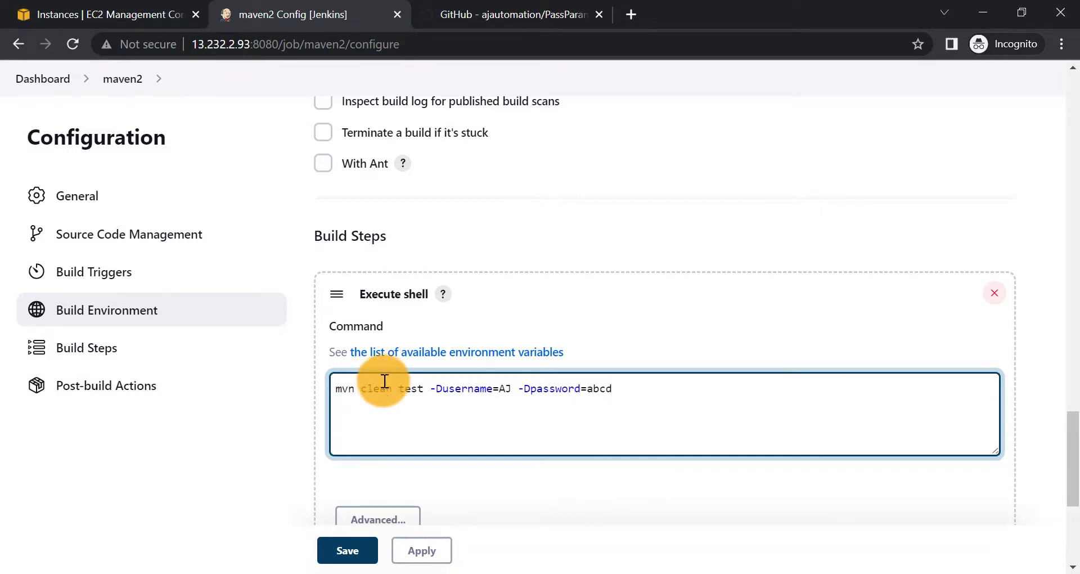
- Apply and save the maven2 configuration, then start a build
{"action": "scroll", "coordinate": [472, 432], "scroll_direction": "down", "scroll_amount": 2}
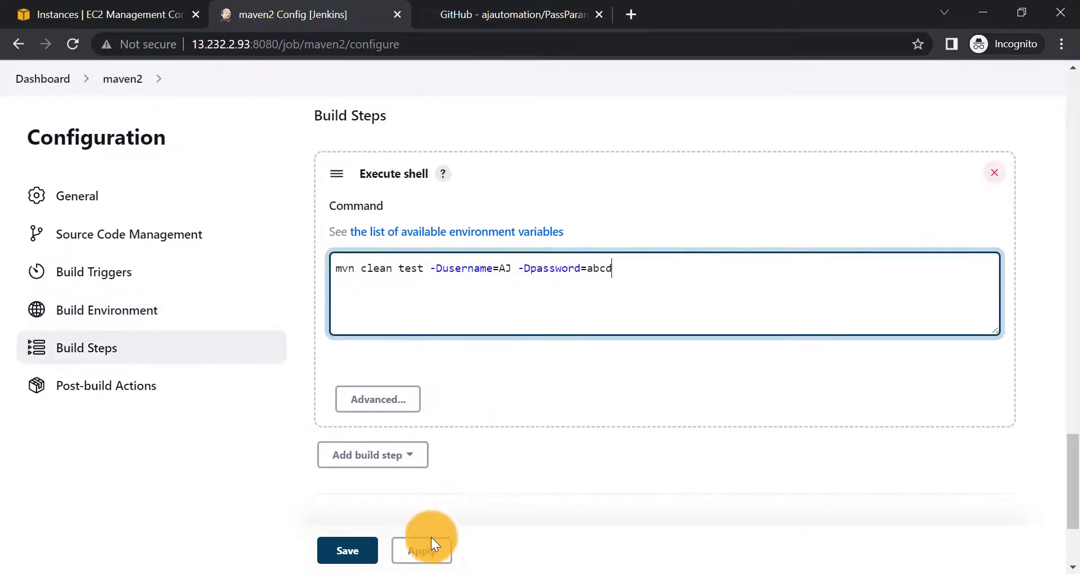
{"action": "left_click", "coordinate": [423, 550]}
{"action": "left_click", "coordinate": [353, 552]}
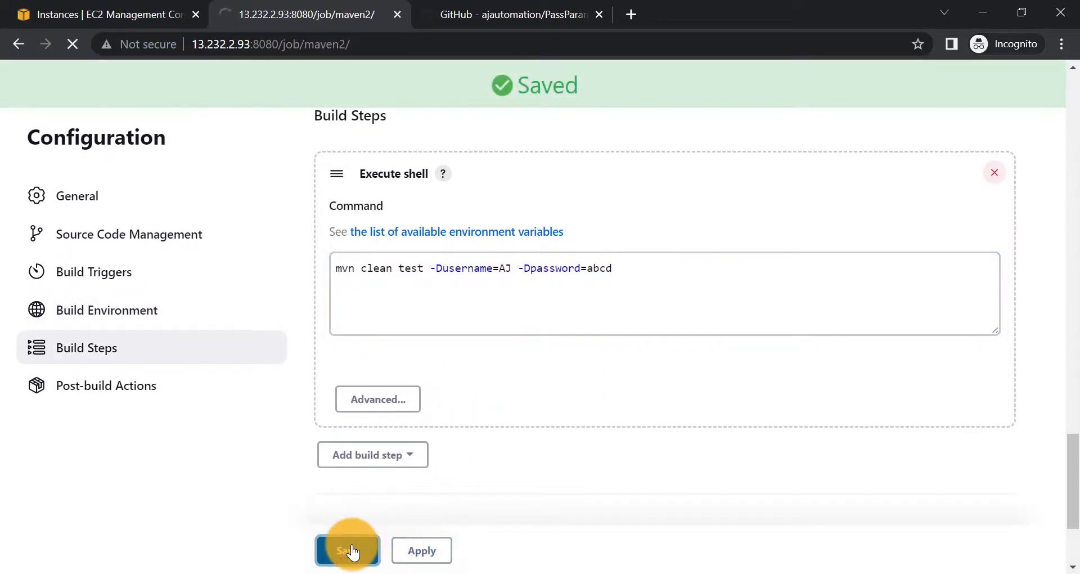
{"action": "left_click", "coordinate": [97, 334]}
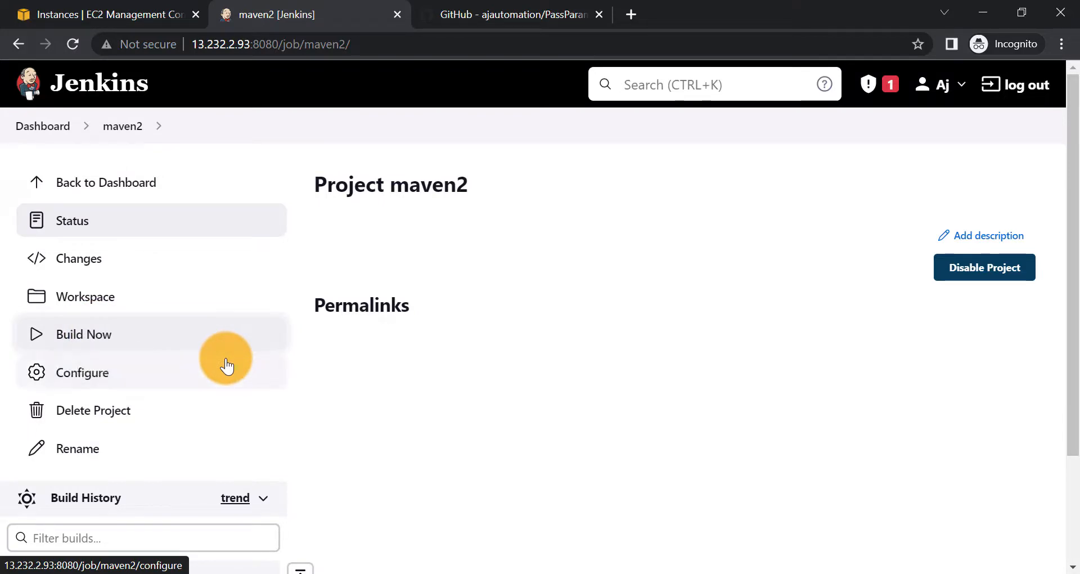
- Check maven2 build #1's console log for the repository clone and passed credential values, then switch to Notepad
{"action": "scroll", "coordinate": [225, 366], "scroll_direction": "down", "scroll_amount": 2}
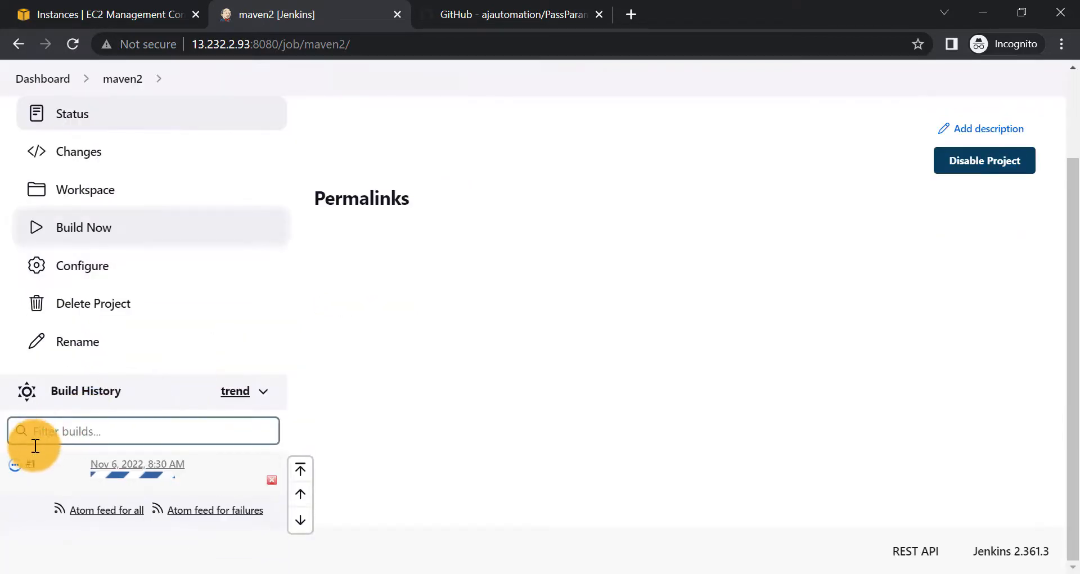
{"action": "left_click", "coordinate": [17, 466]}
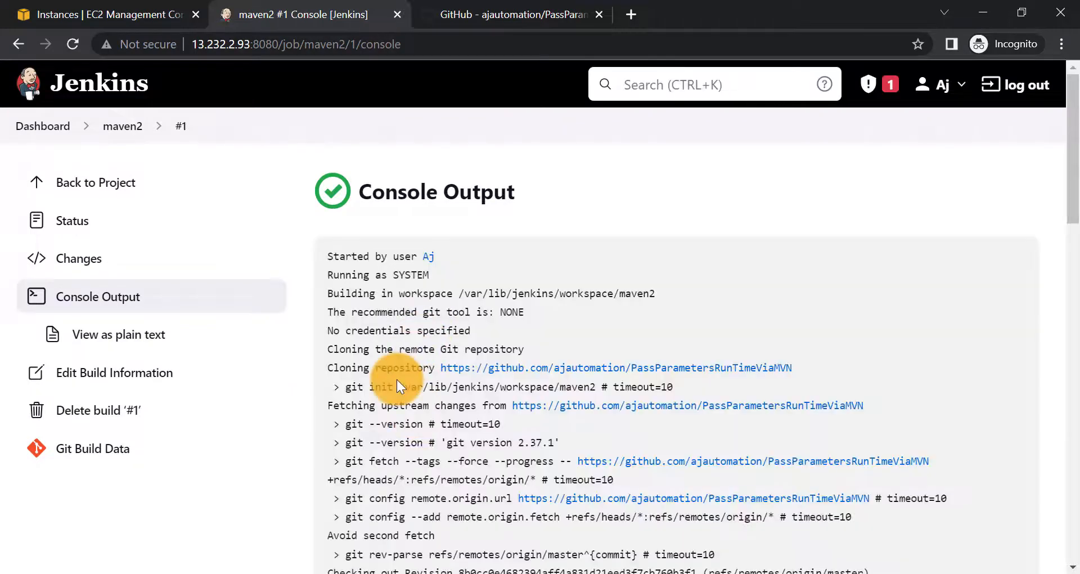
{"action": "left_click_drag", "start_coordinate": [411, 349], "coordinate": [612, 374]}
{"action": "scroll", "coordinate": [426, 451], "scroll_direction": "down", "scroll_amount": 10}
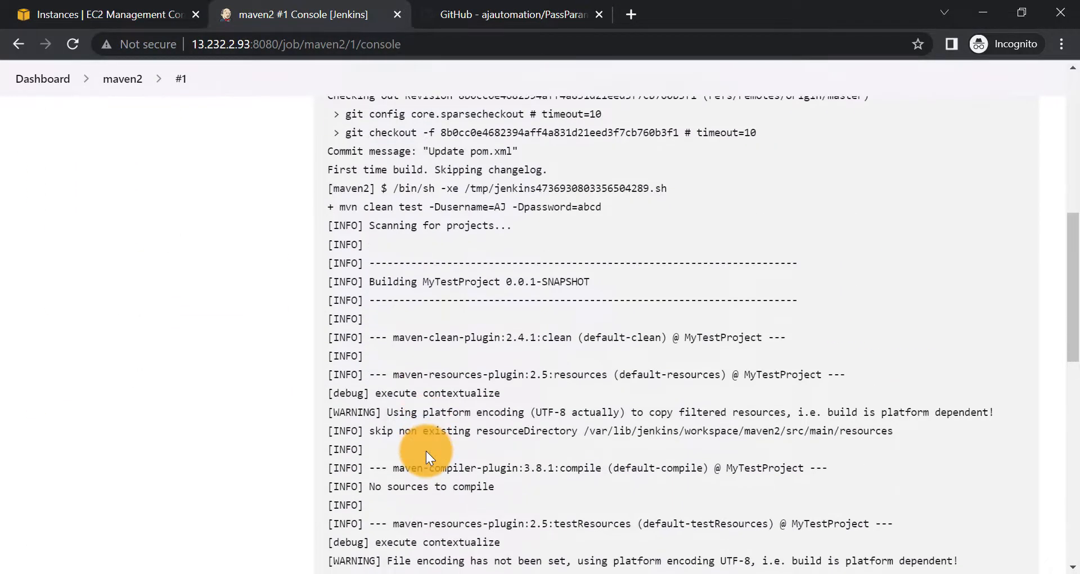
{"action": "scroll", "coordinate": [426, 451], "scroll_direction": "down", "scroll_amount": 8}
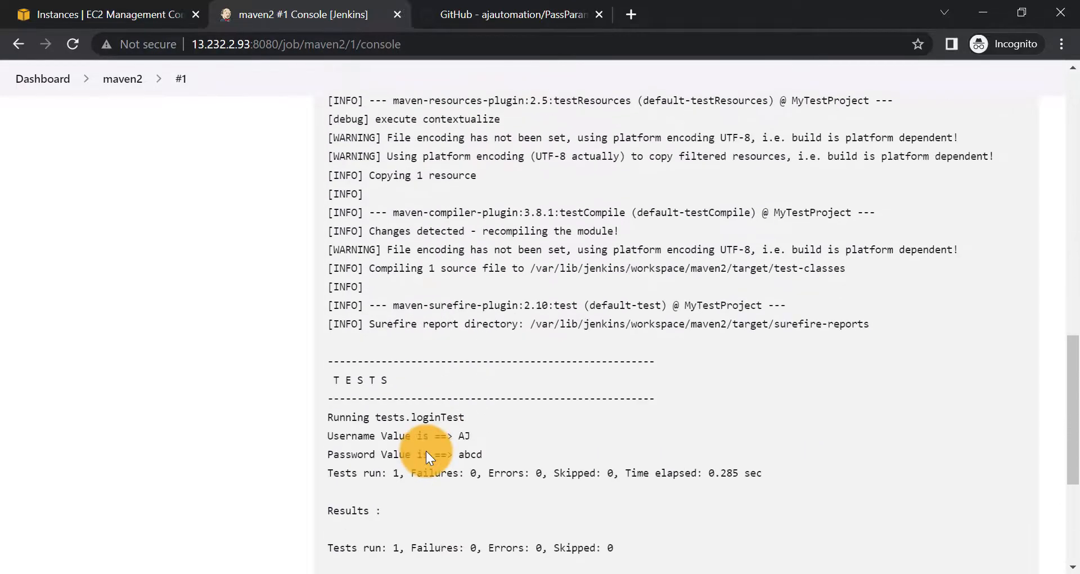
{"action": "left_click_drag", "start_coordinate": [326, 361], "coordinate": [515, 384]}
{"action": "left_click", "coordinate": [515, 383]}
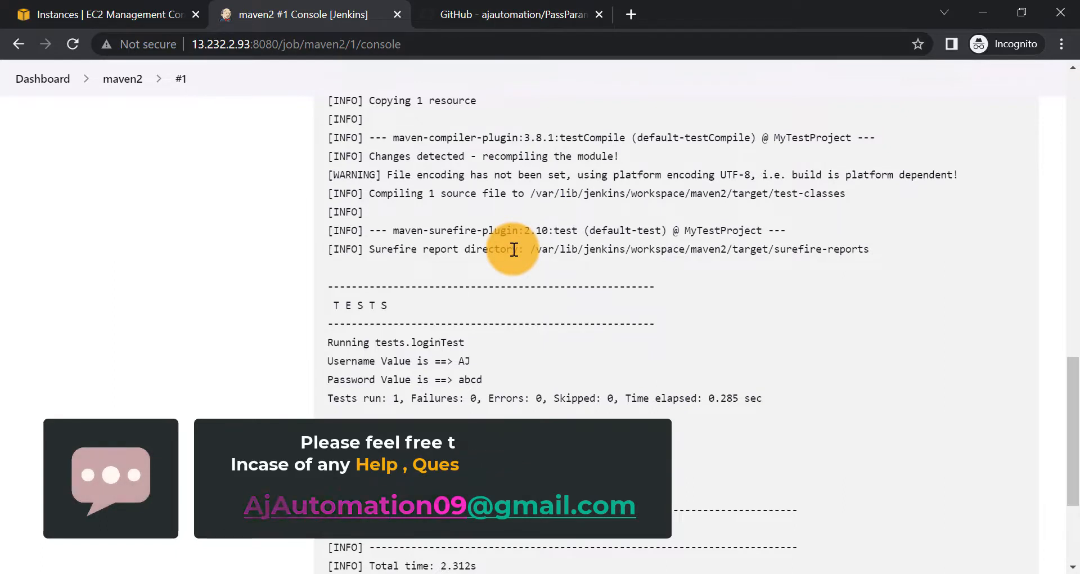
{"action": "key", "text": "alt+Tab"}
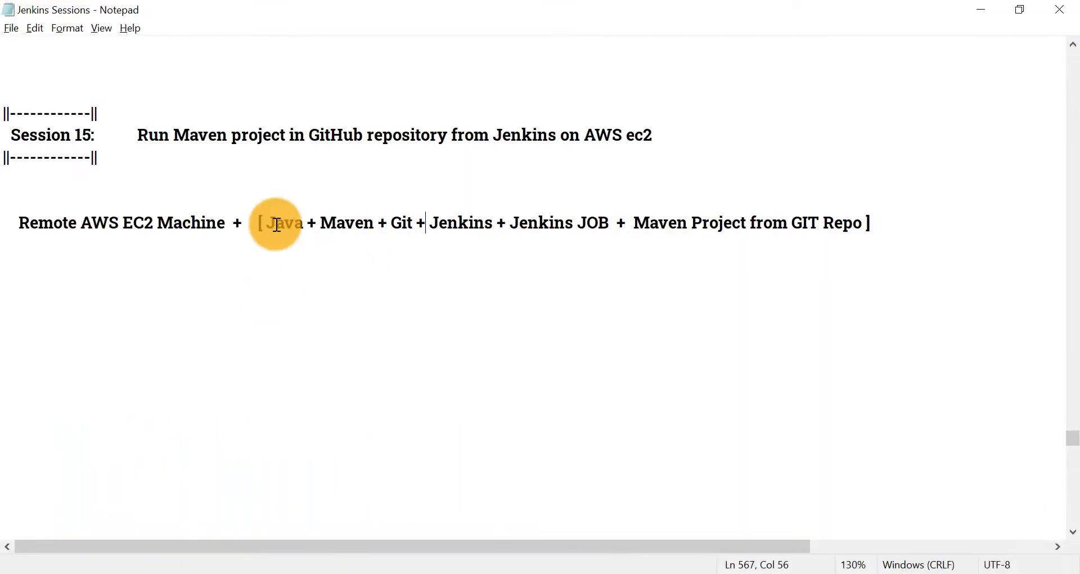
{"action": "left_click", "coordinate": [46, 220]}
{"action": "left_click_drag", "start_coordinate": [47, 219], "coordinate": [894, 225]}
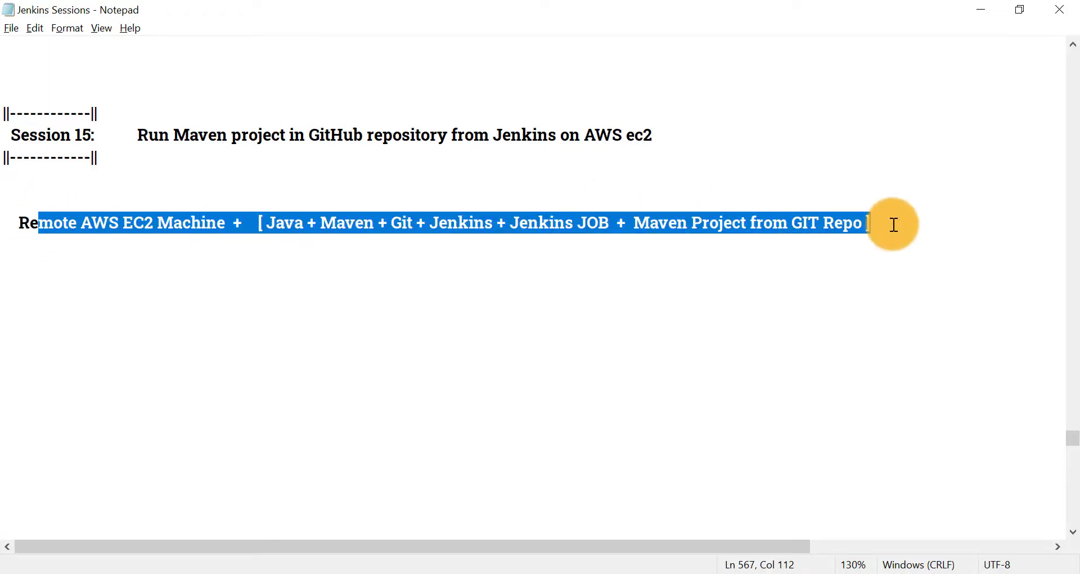
{"action": "left_click", "coordinate": [885, 223]}
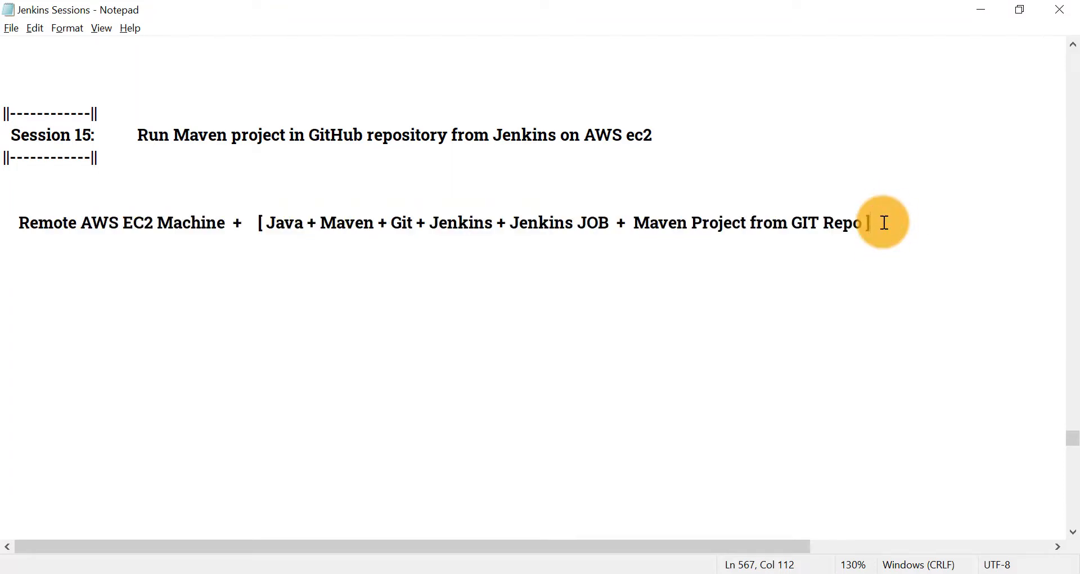